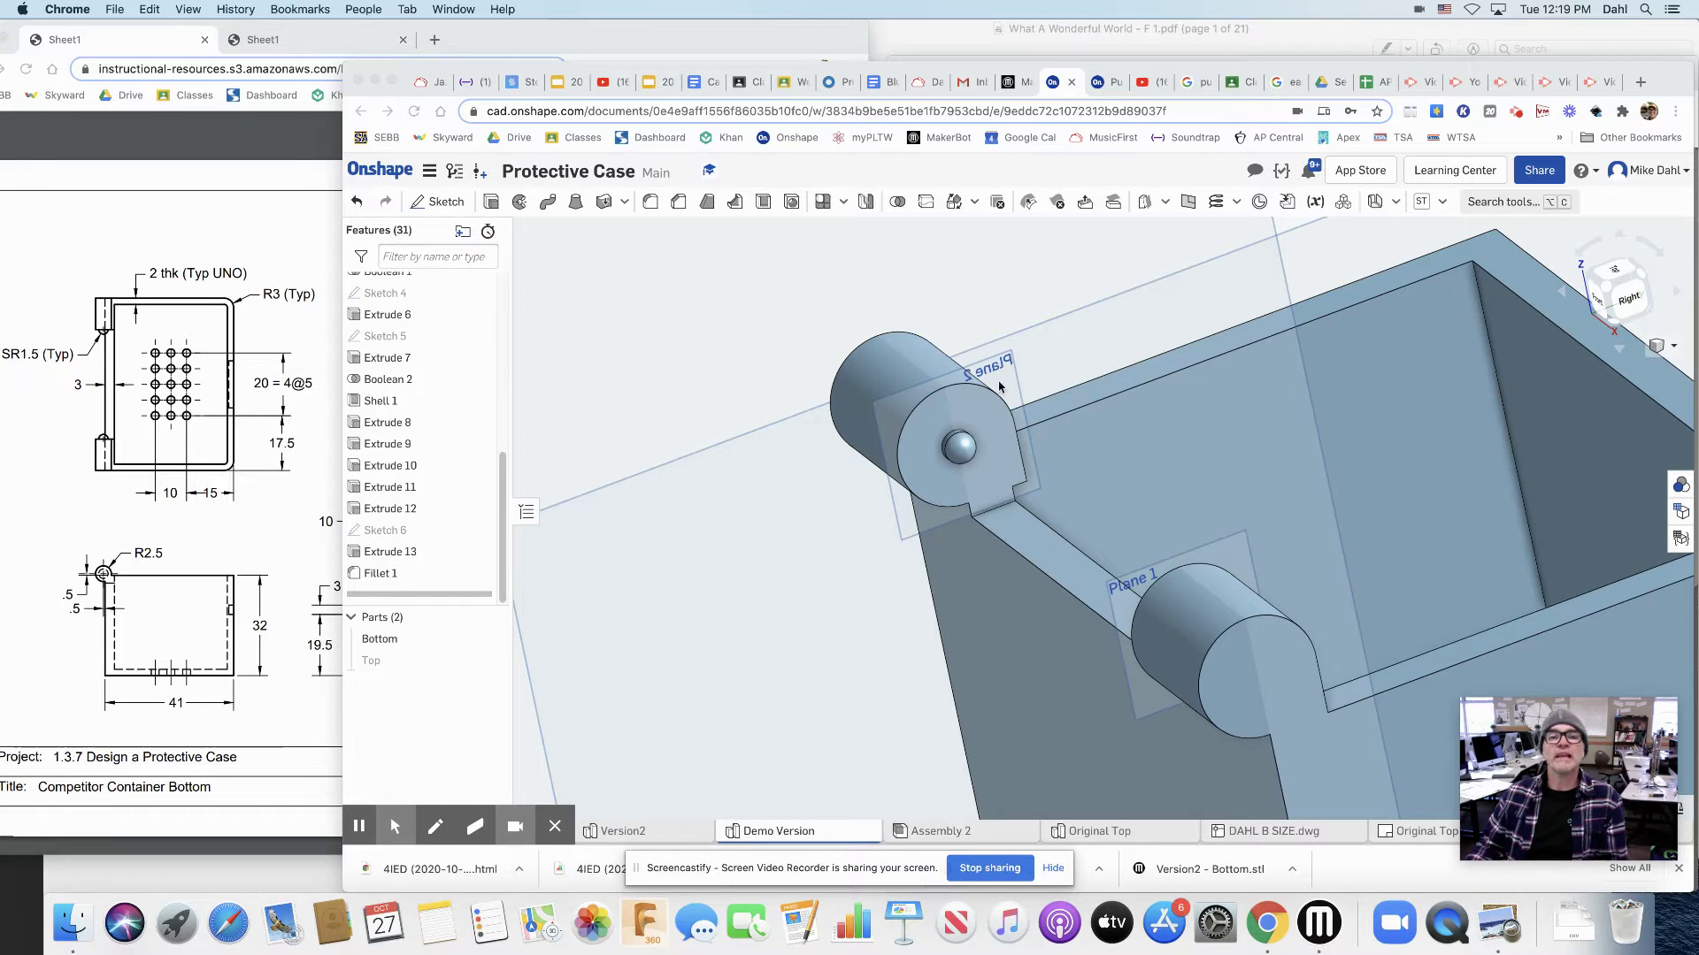
- Hide Plane 2 and Plane 1 so only the case bottom and knuckles remain visible
{"action": "scroll", "coordinate": [438, 348], "scroll_direction": "up", "scroll_amount": 5}
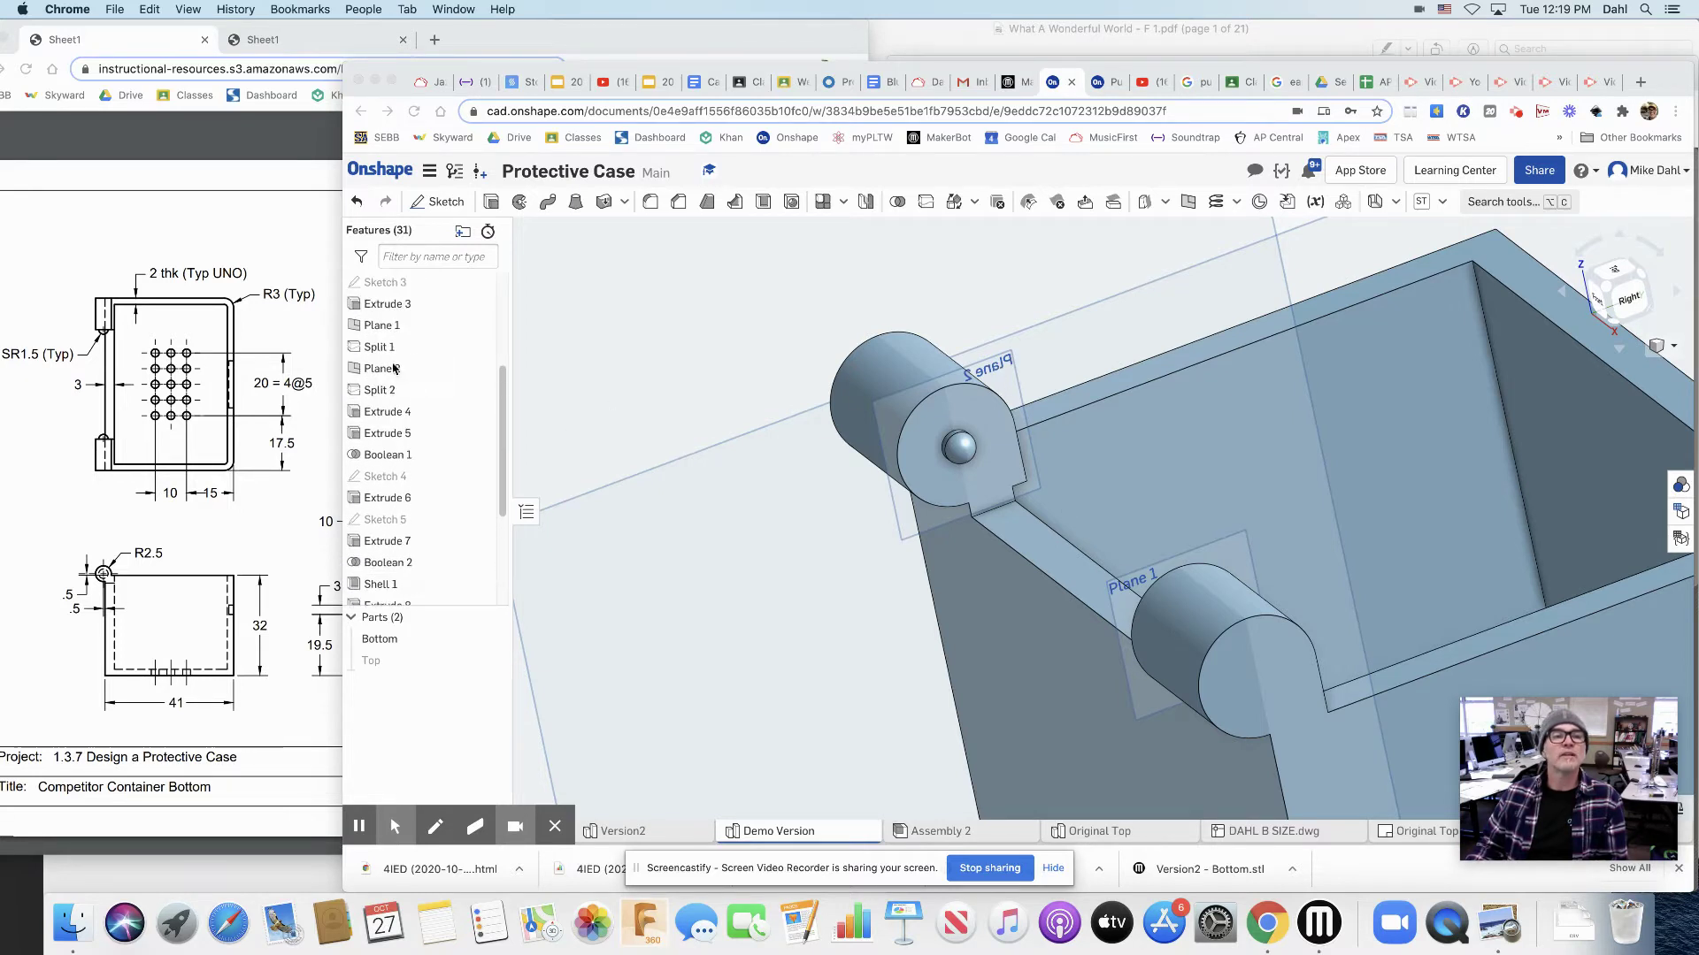
{"action": "left_click", "coordinate": [479, 369]}
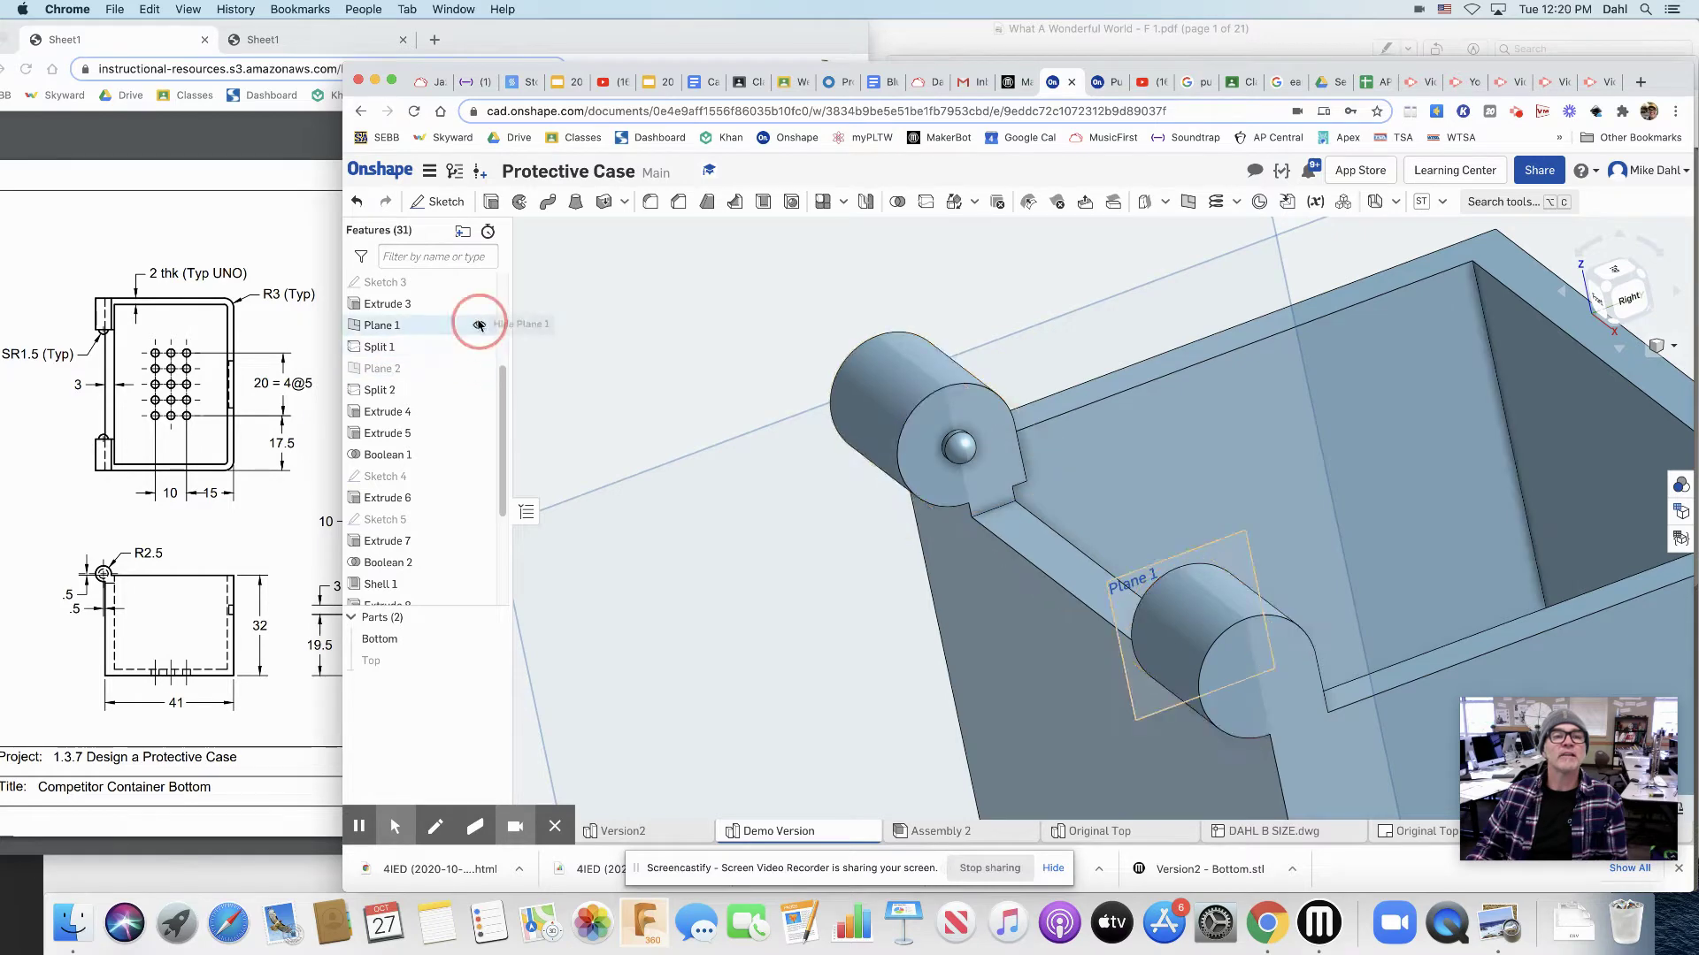
{"action": "left_click", "coordinate": [478, 326]}
{"action": "scroll", "coordinate": [766, 555], "scroll_direction": "down", "scroll_amount": 1}
{"action": "scroll", "coordinate": [765, 555], "scroll_direction": "down", "scroll_amount": 1}
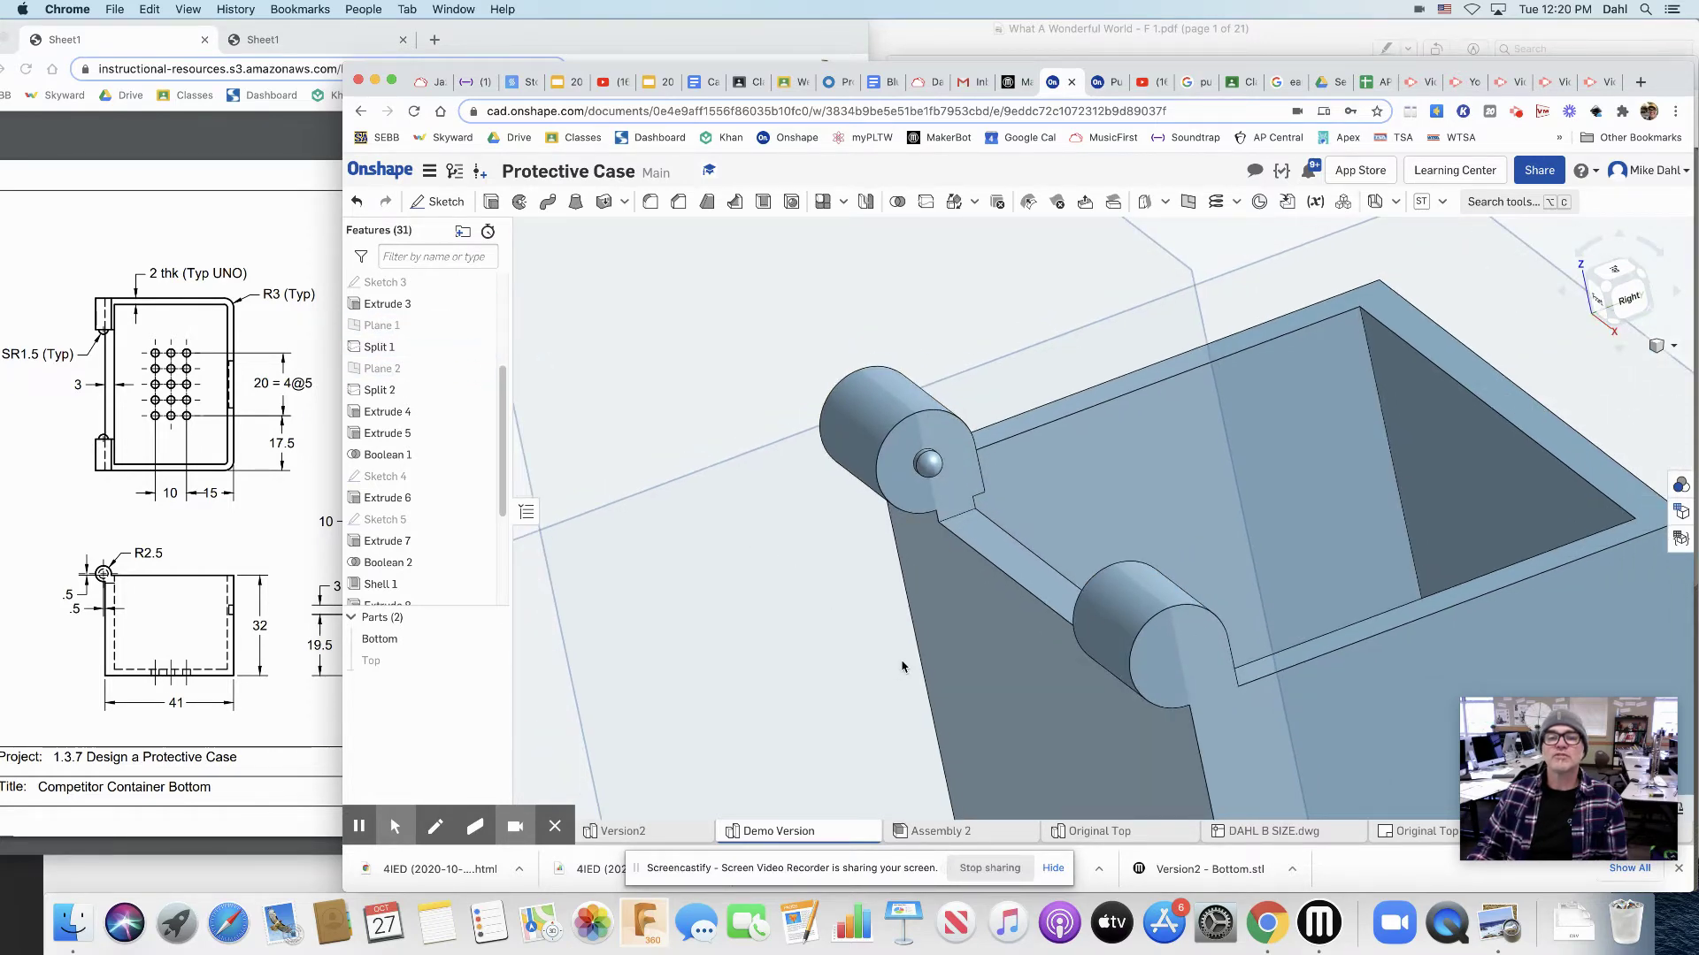
{"action": "right_click_drag", "start_coordinate": [902, 666], "coordinate": [1376, 604]}
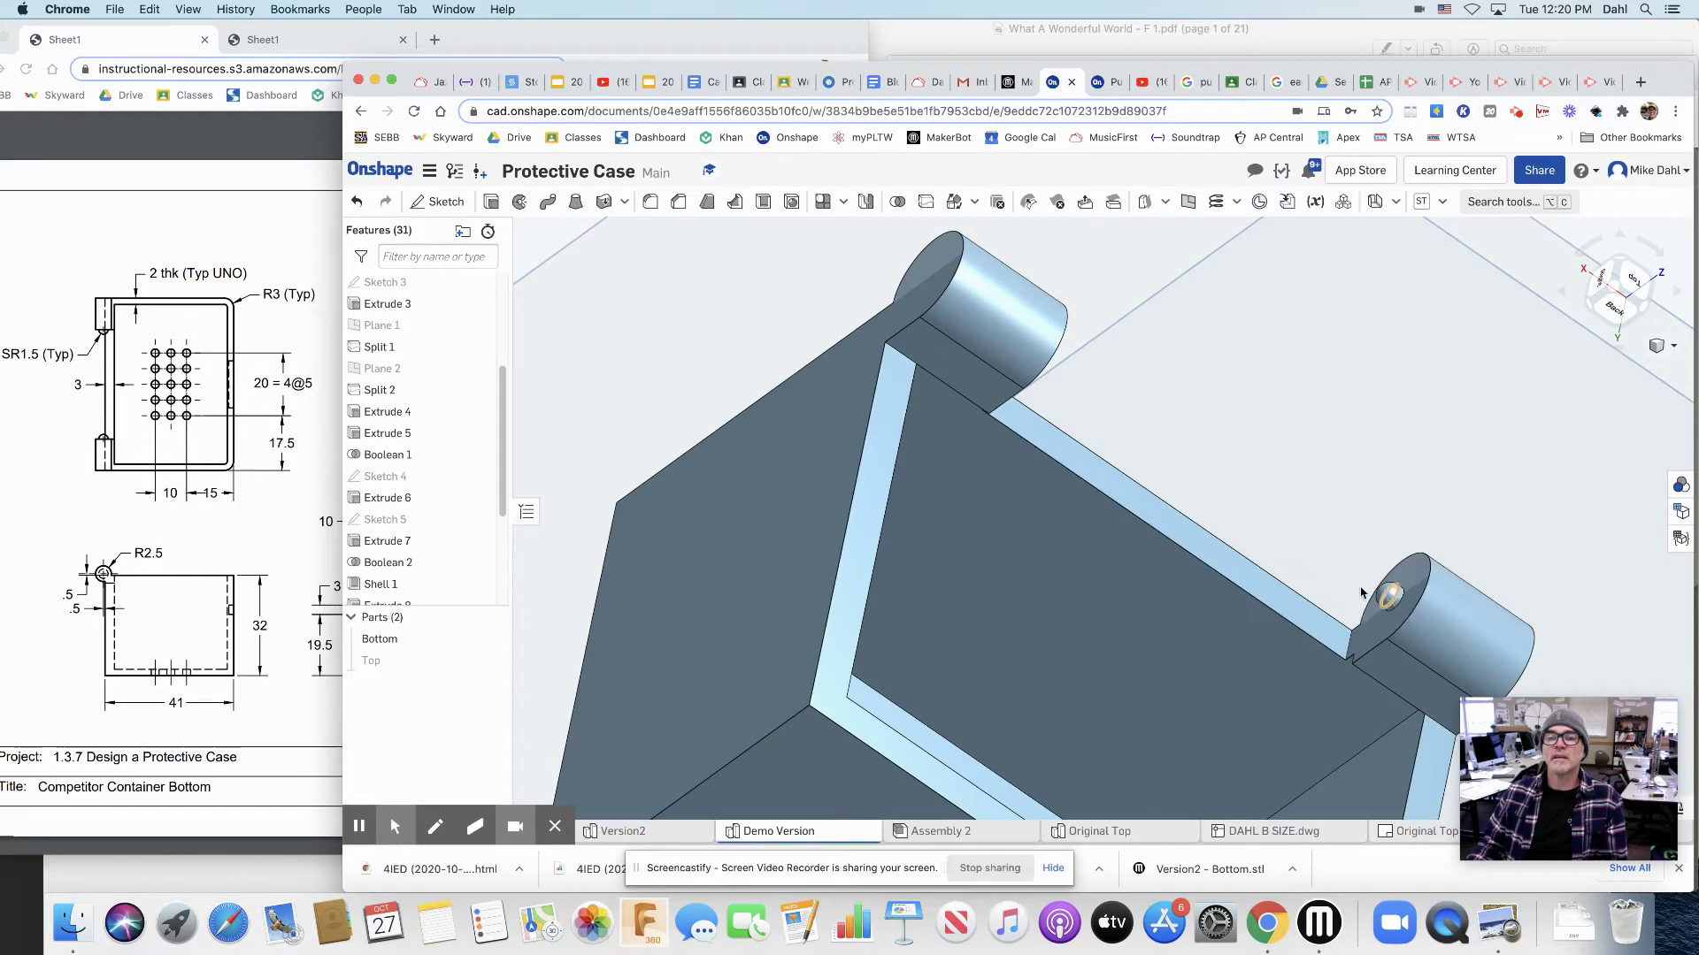
{"action": "right_click_drag", "start_coordinate": [1082, 410], "coordinate": [861, 471]}
{"action": "middle_click_drag", "start_coordinate": [862, 470], "coordinate": [1035, 403]}
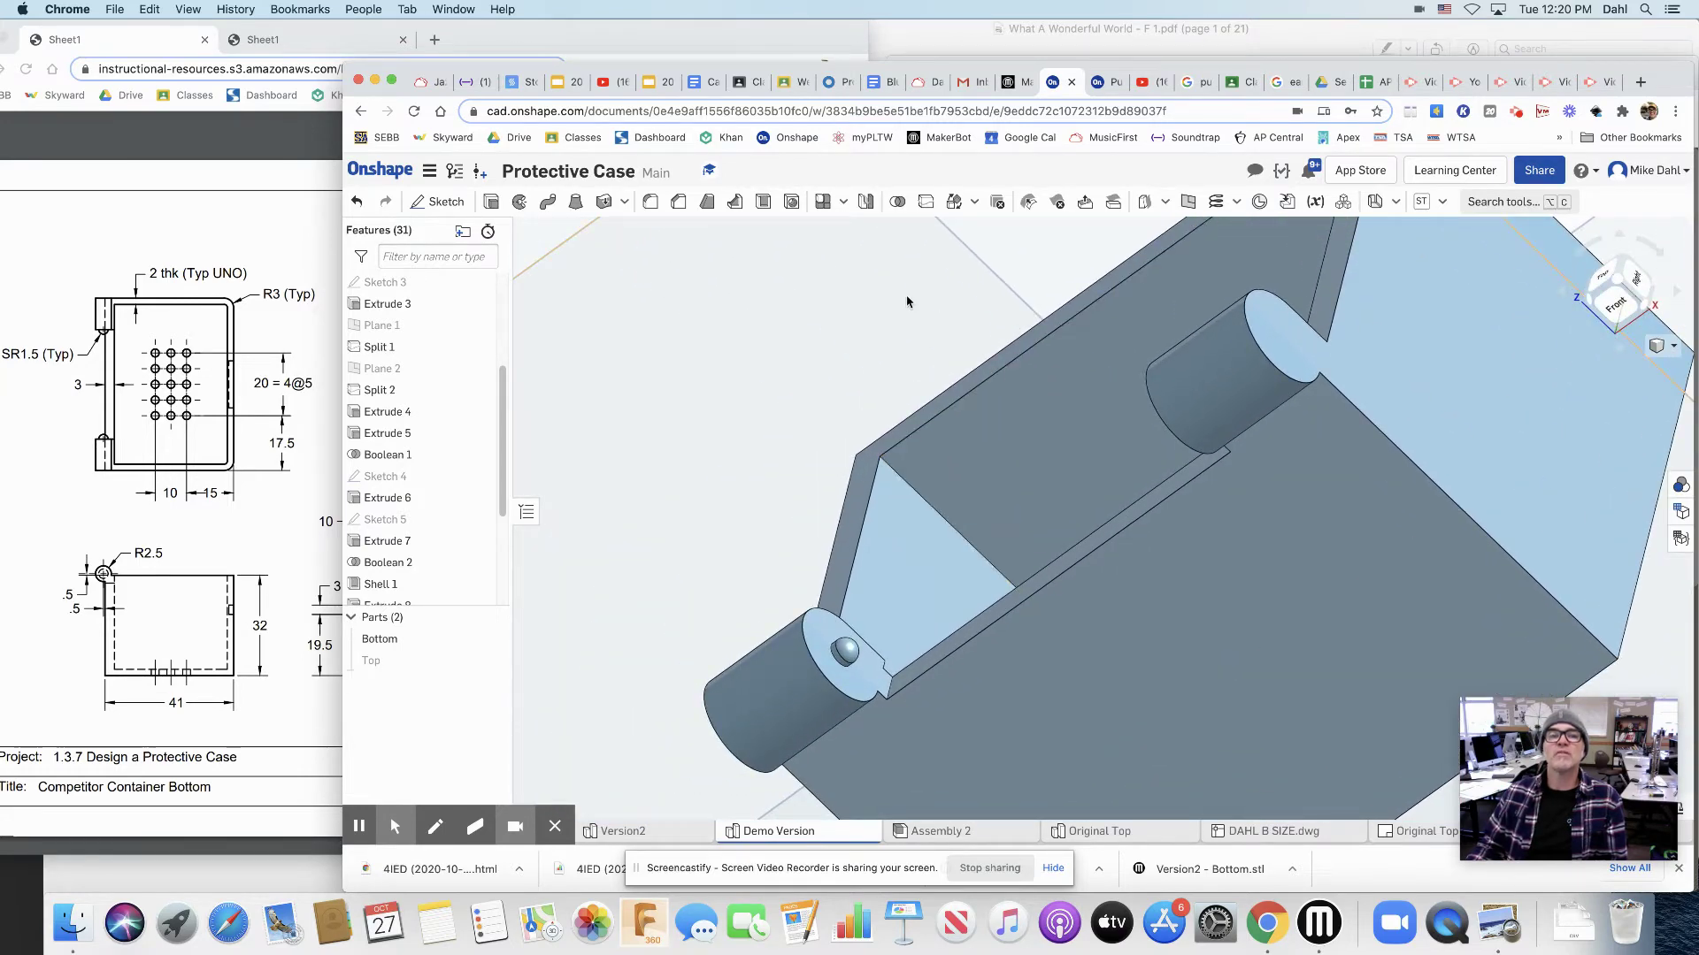
{"action": "right_click_drag", "start_coordinate": [977, 424], "coordinate": [979, 440]}
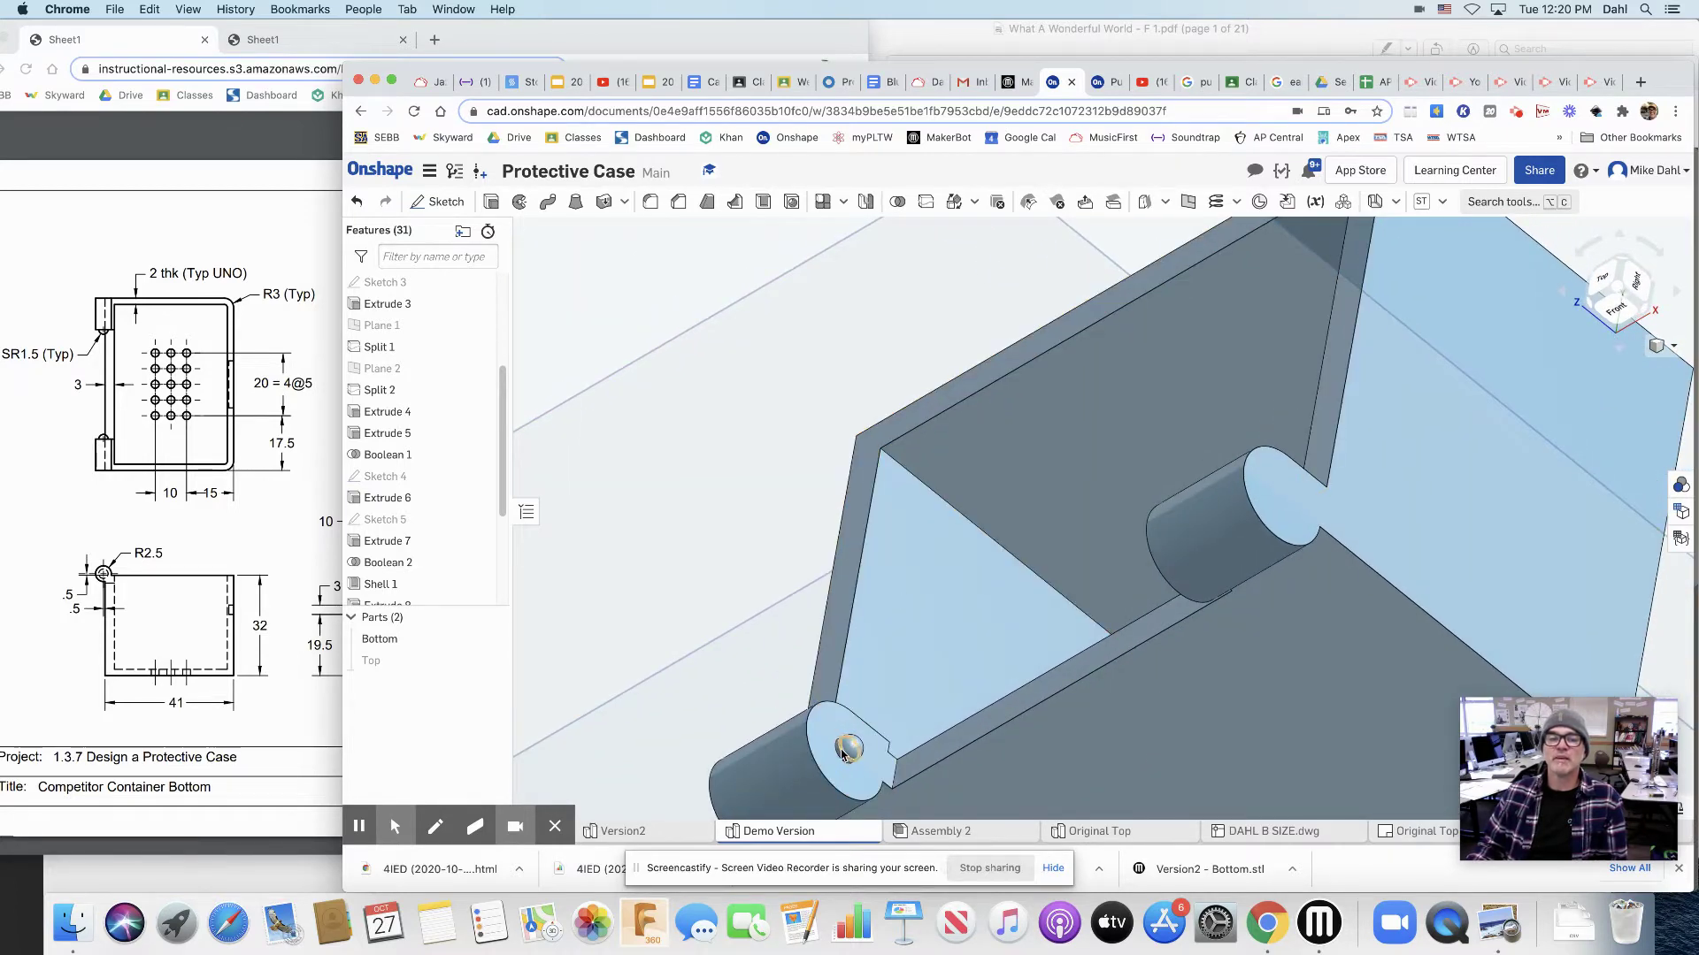
{"action": "scroll", "coordinate": [803, 443], "scroll_direction": "down", "scroll_amount": 2}
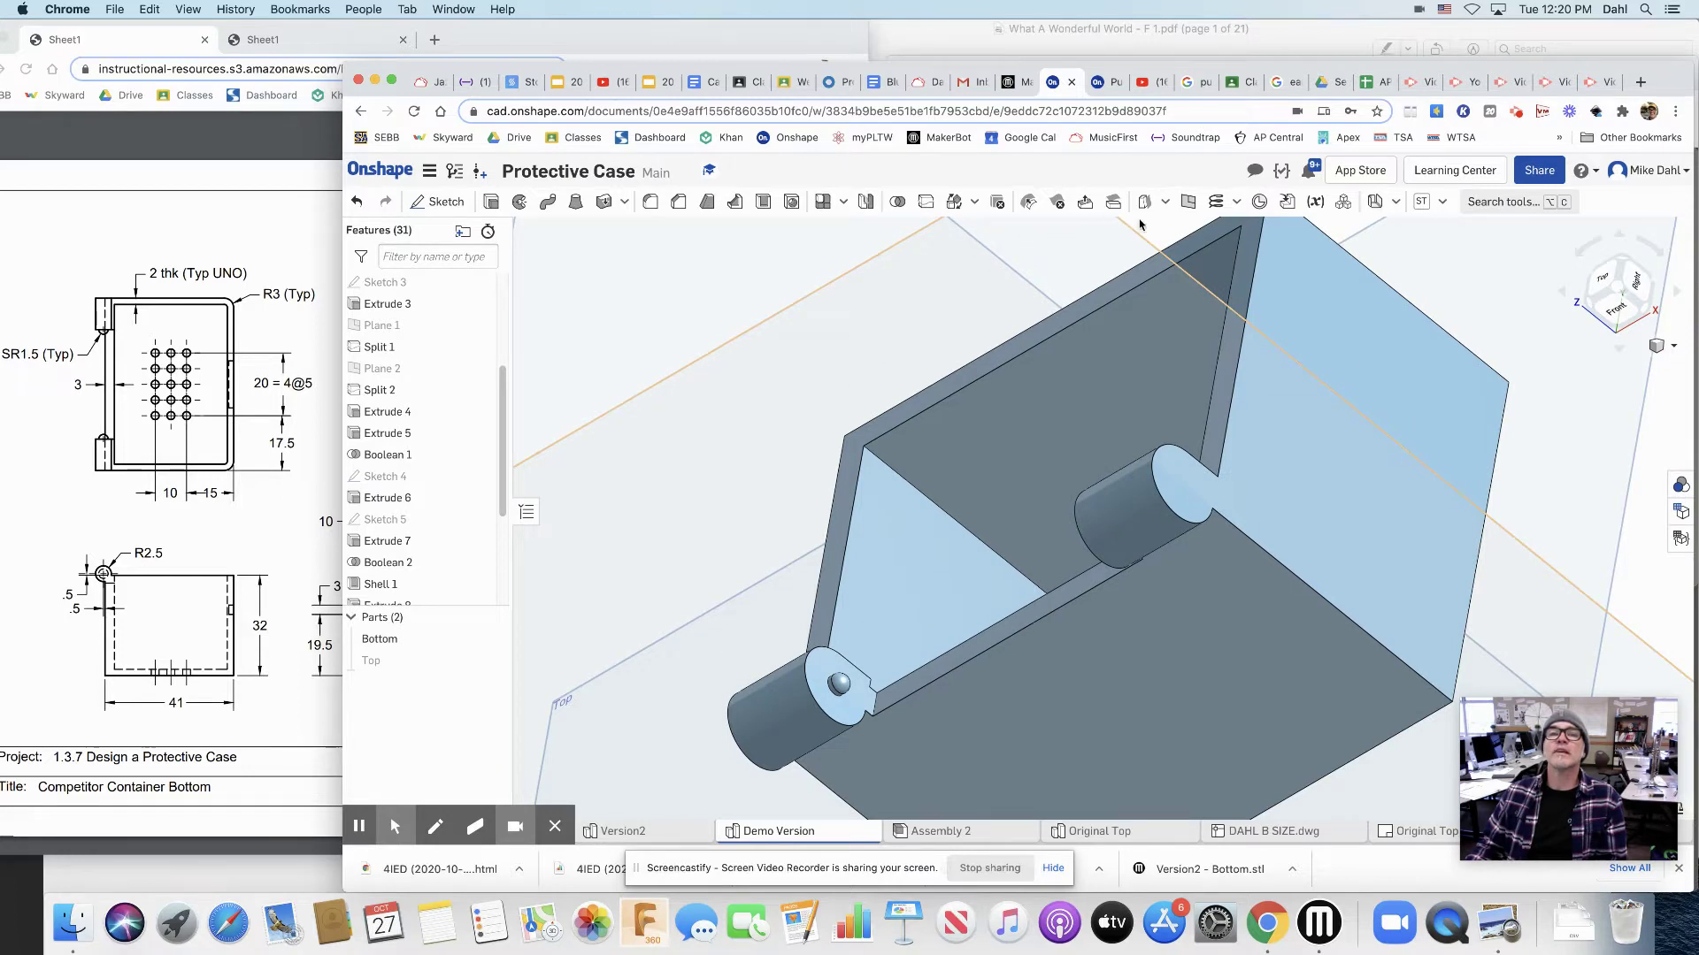
- Create Plane 3 as a mid plane between the two opposite side faces of Extrude 1
{"action": "left_click", "coordinate": [1188, 203]}
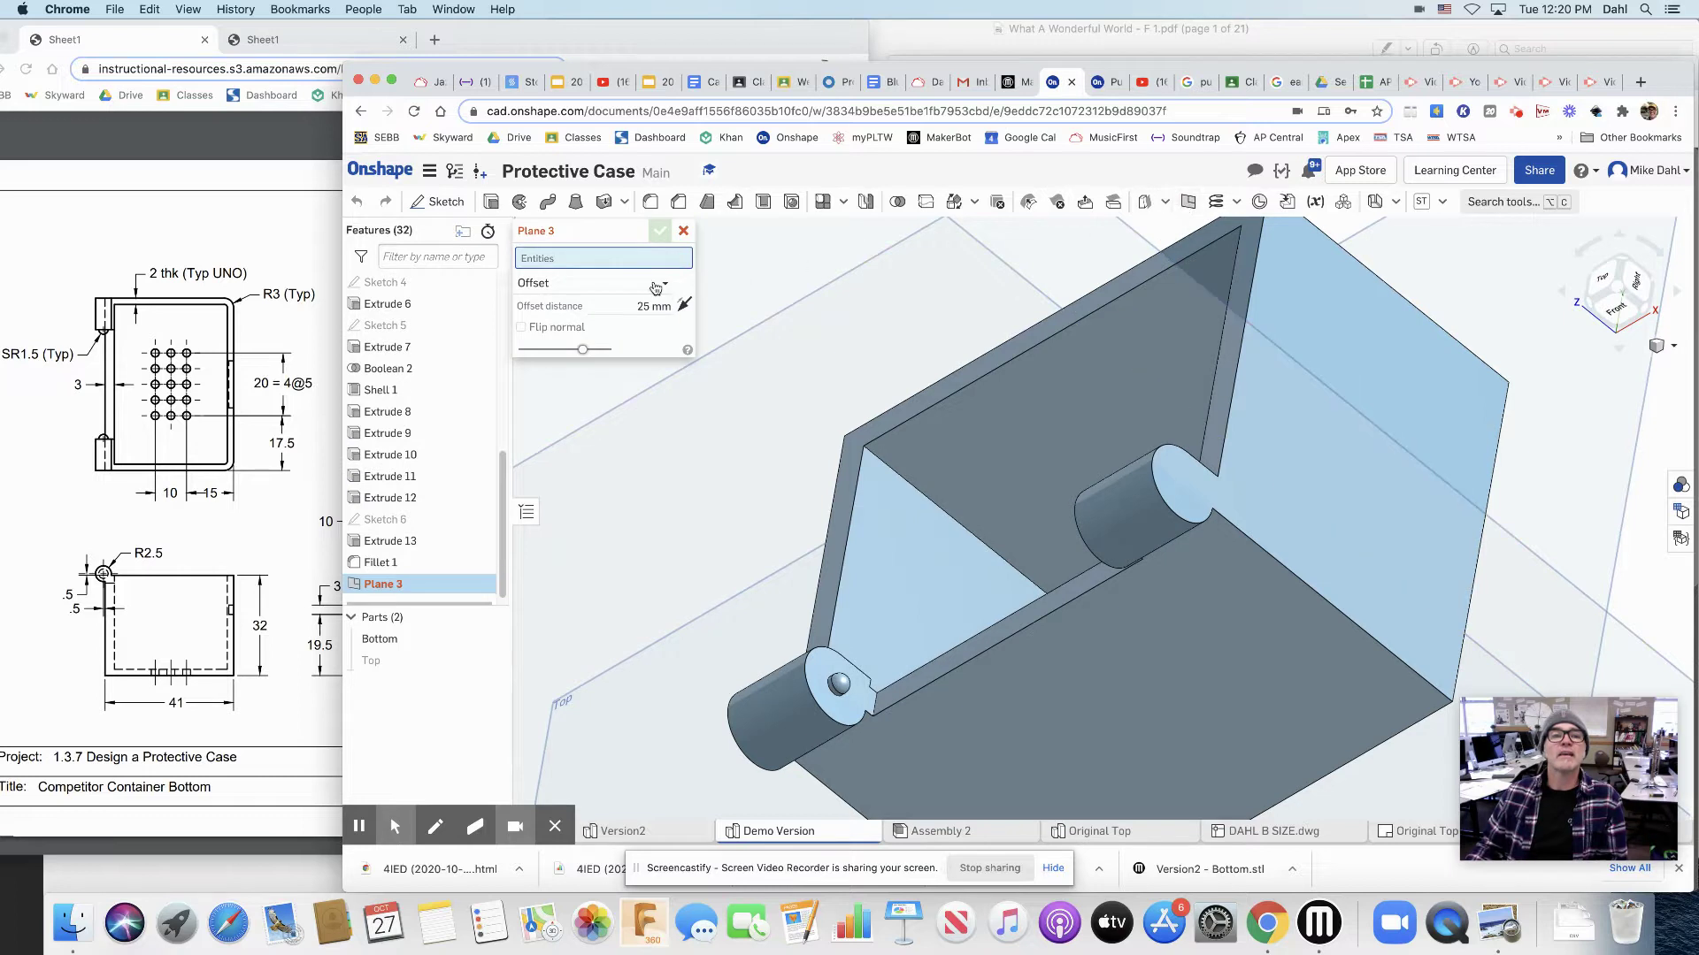
{"action": "left_click", "coordinate": [534, 287]}
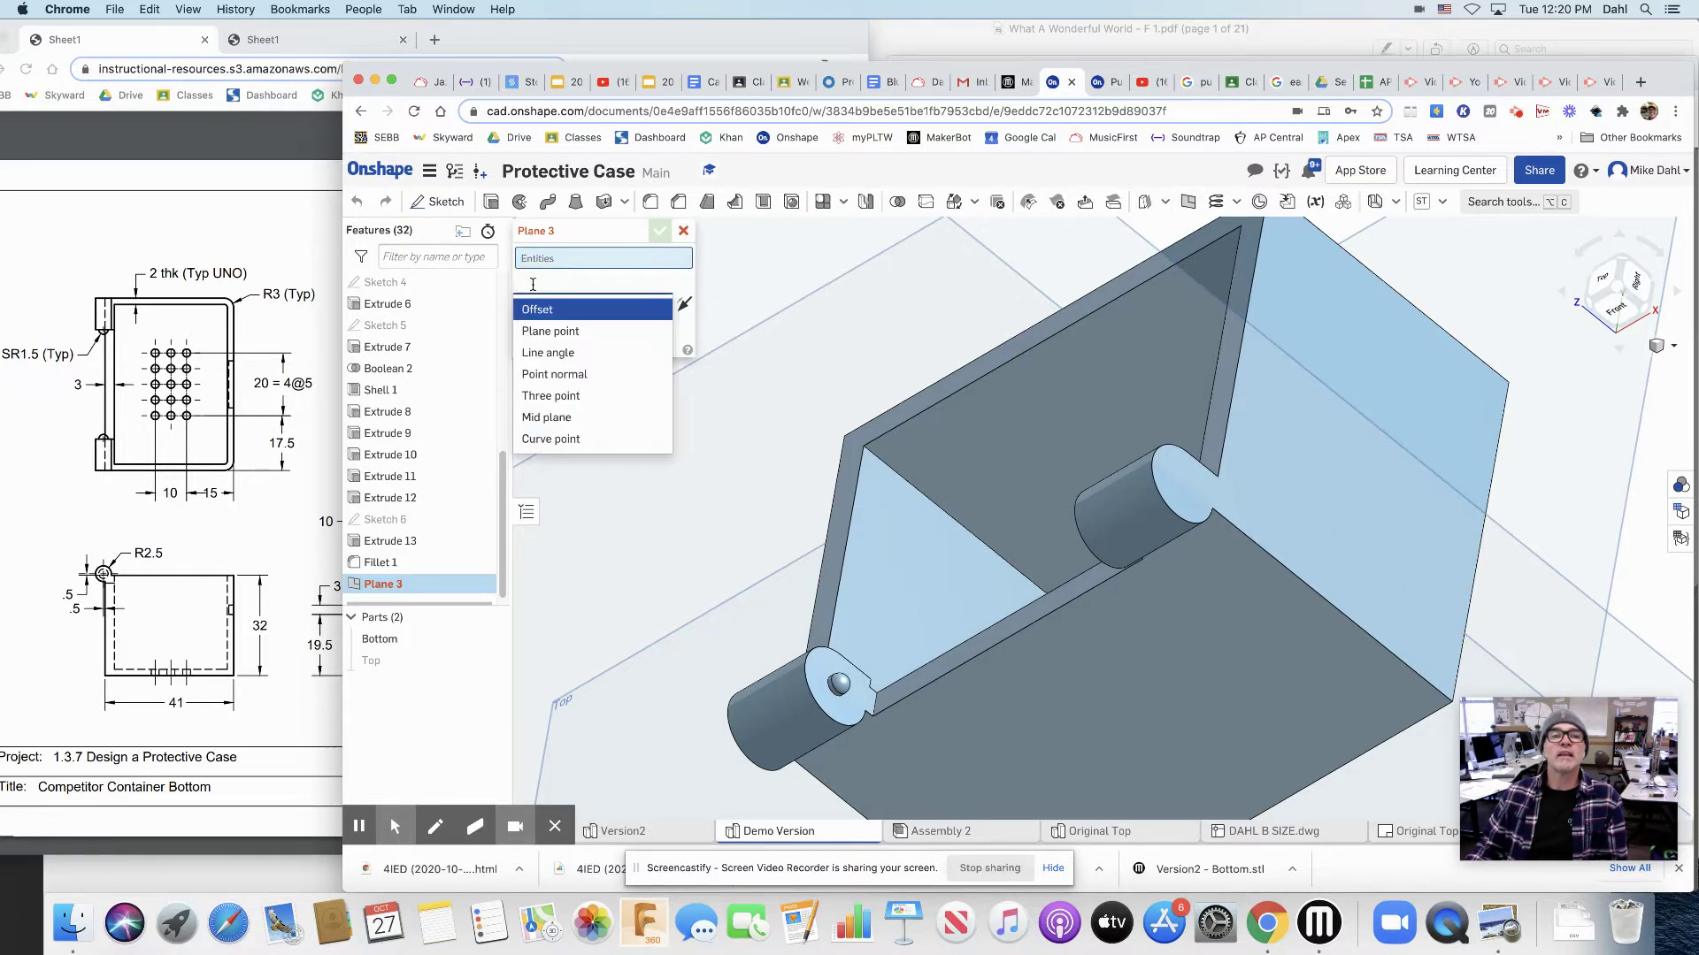
{"action": "left_click", "coordinate": [546, 420]}
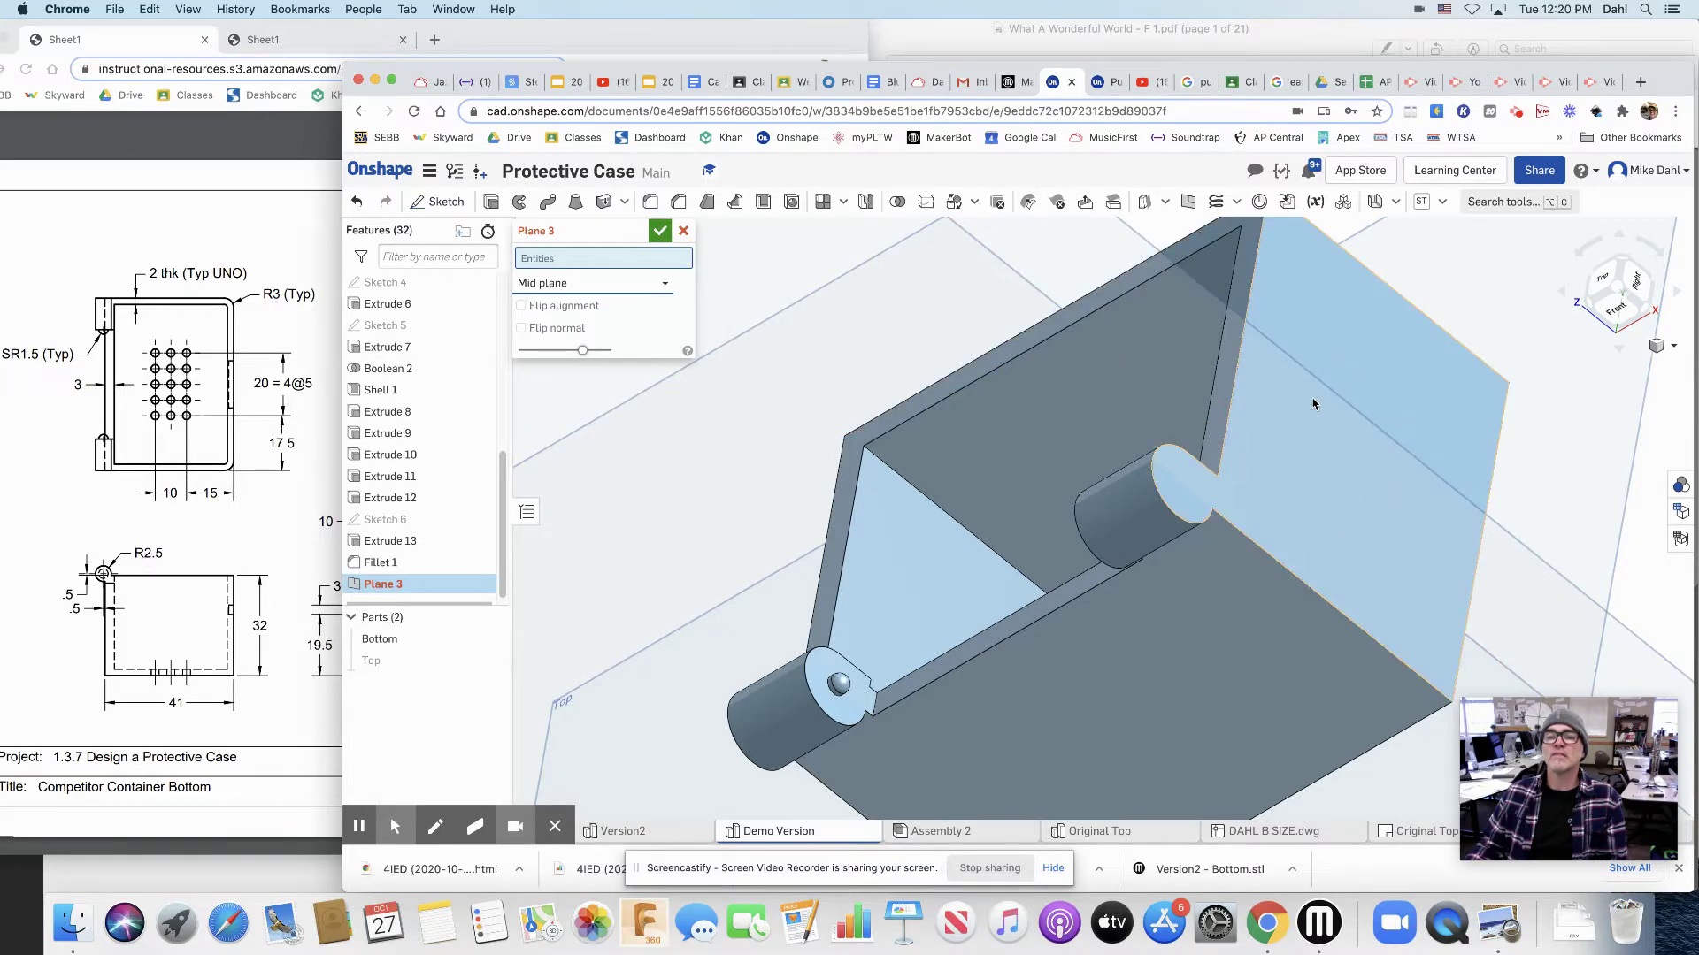
{"action": "left_click", "coordinate": [1320, 469]}
{"action": "right_click_drag", "start_coordinate": [1320, 469], "coordinate": [1106, 554]}
{"action": "left_click", "coordinate": [1109, 624]}
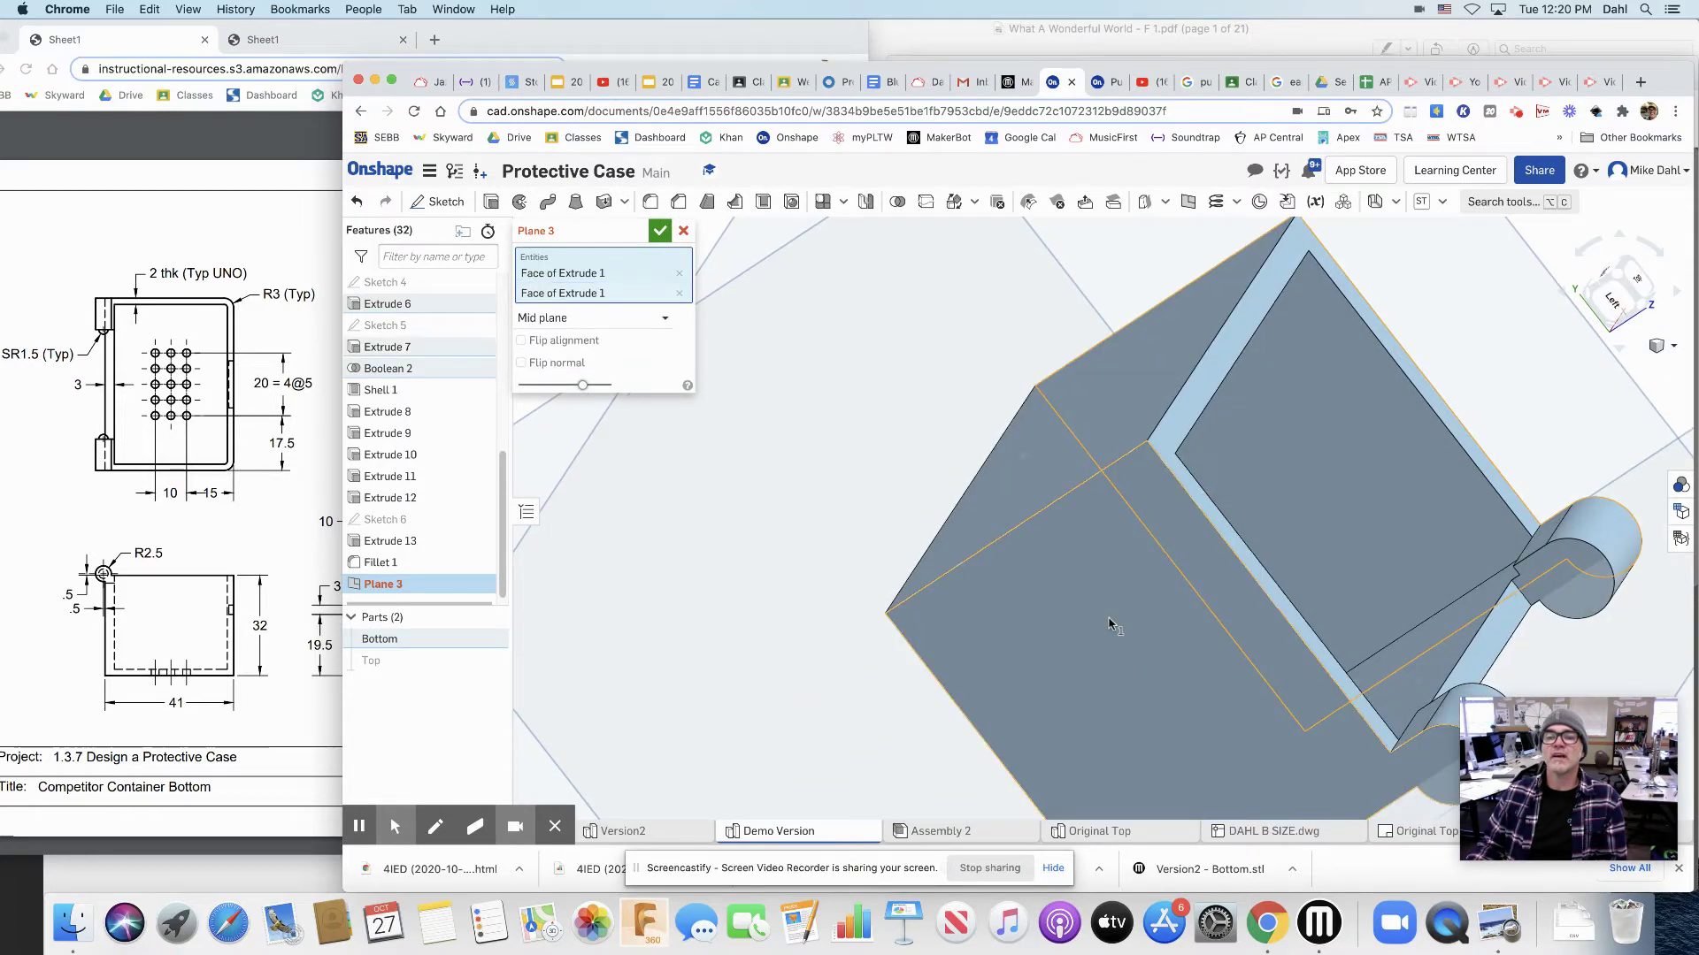
{"action": "right_click_drag", "start_coordinate": [1119, 618], "coordinate": [1234, 453]}
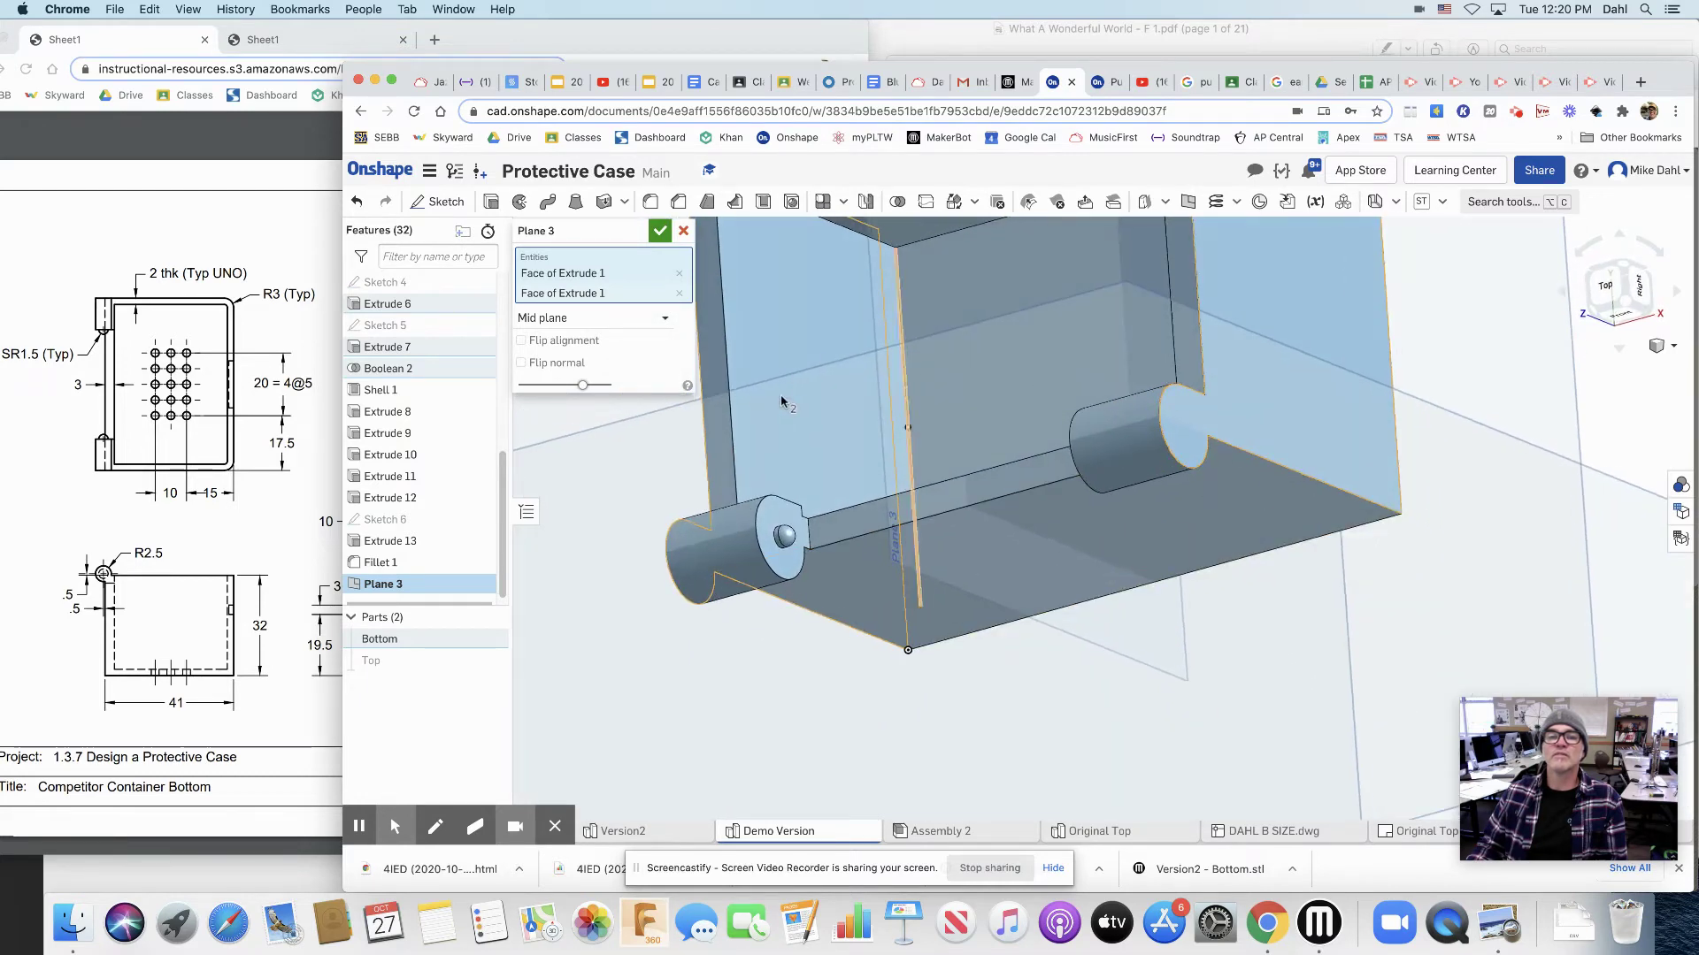
{"action": "right_click_drag", "start_coordinate": [1016, 432], "coordinate": [1070, 566]}
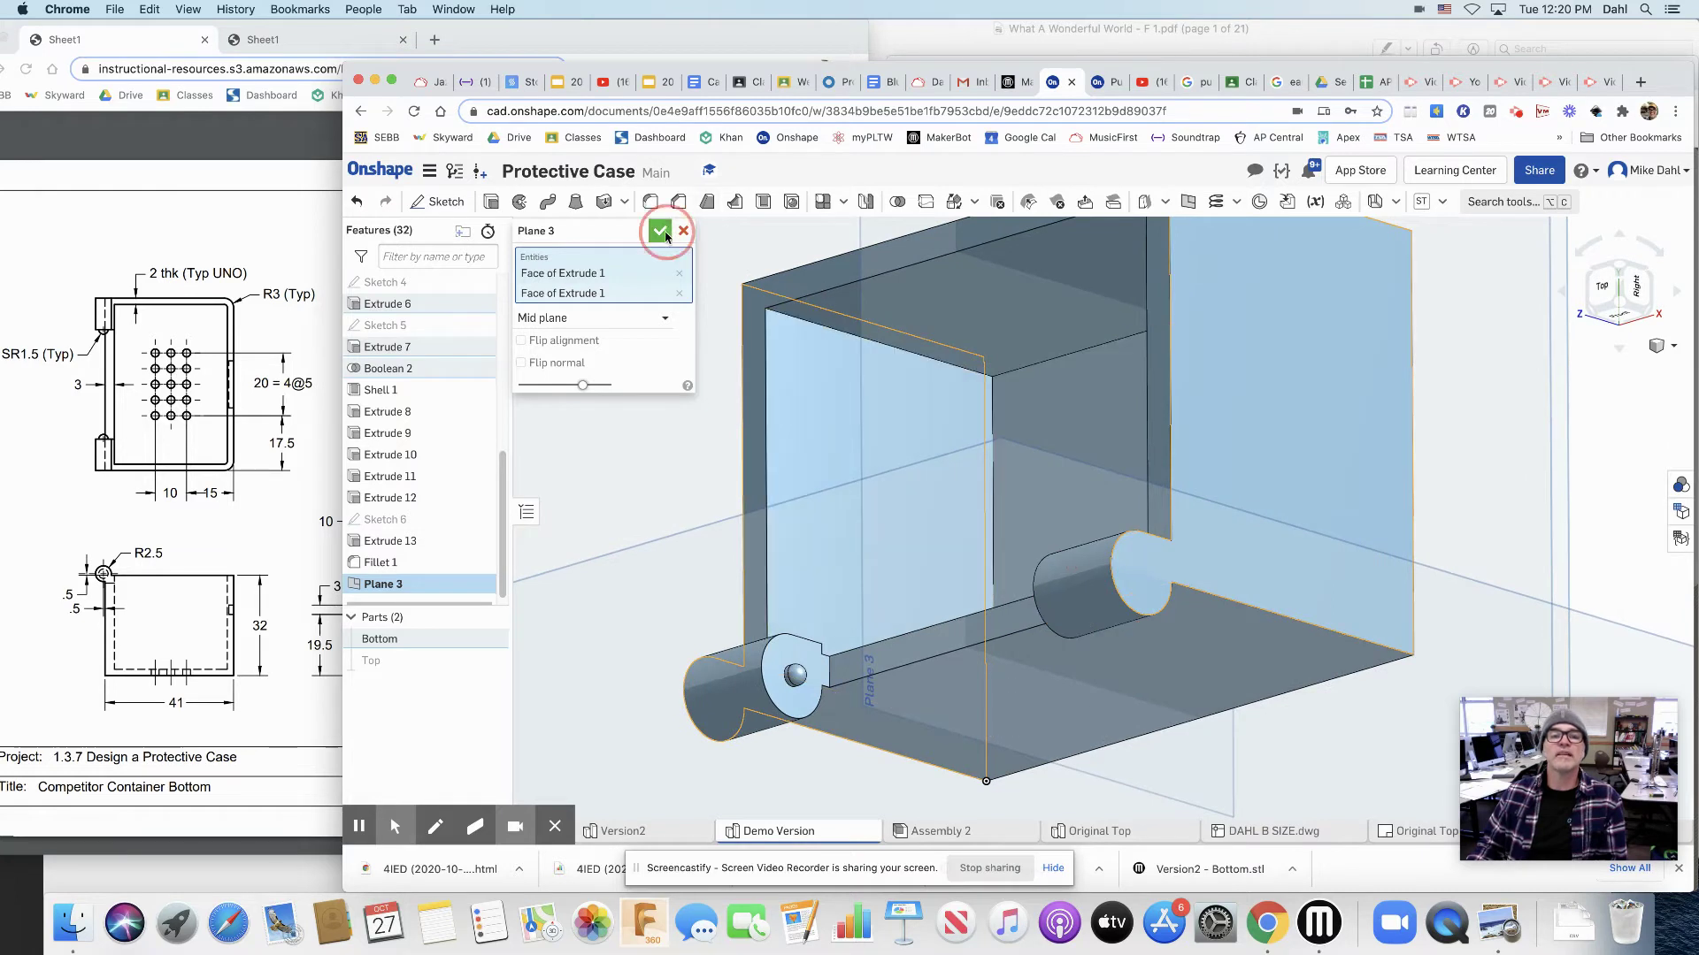
{"action": "left_click", "coordinate": [660, 232]}
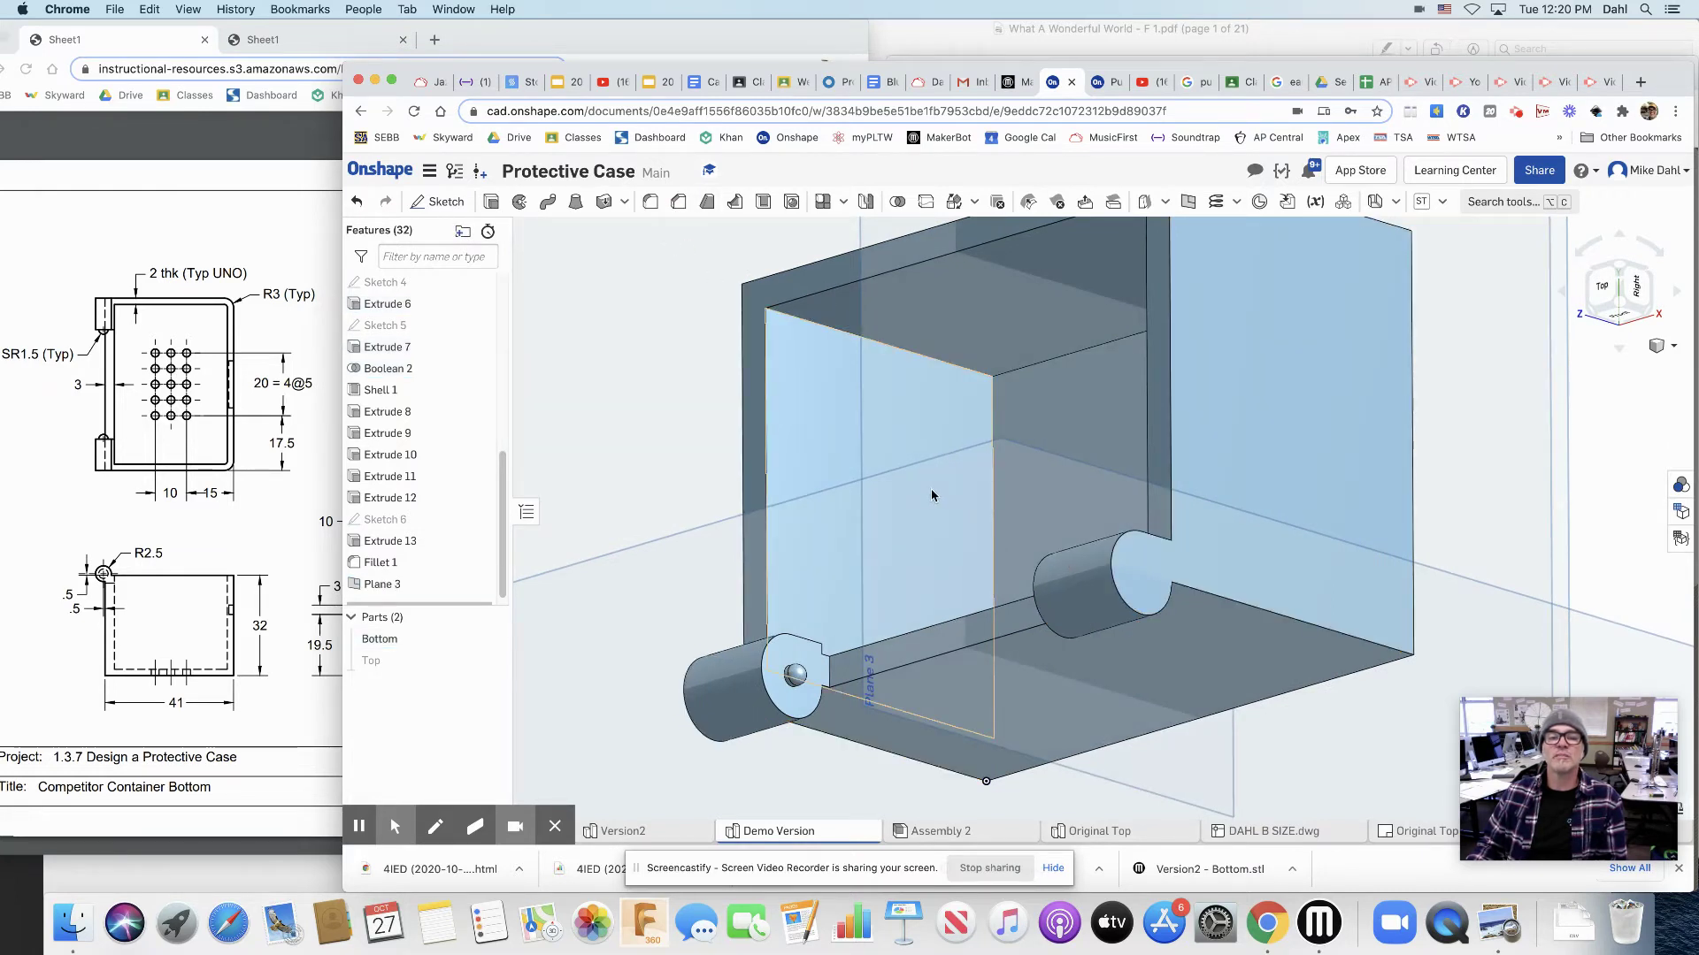
- Feature-mirror Extrude 13 and Fillet 1 across Plane 3 onto the opposite hinge knuckle
{"action": "left_click", "coordinate": [867, 205]}
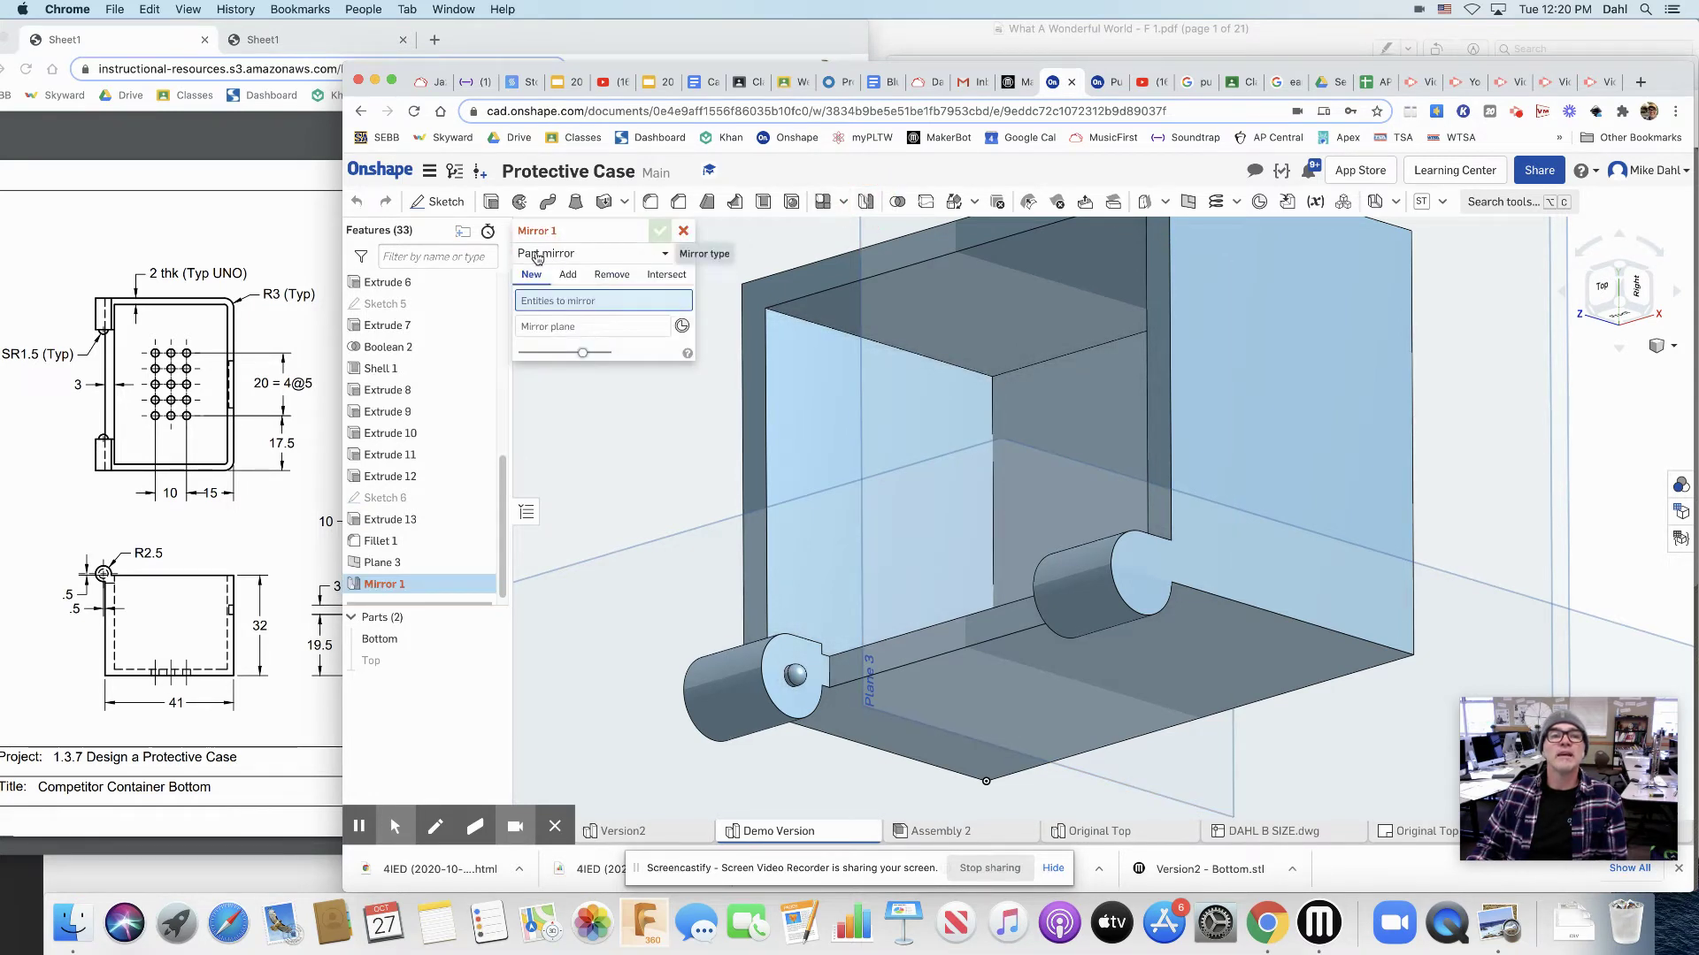
{"action": "left_click", "coordinate": [660, 257]}
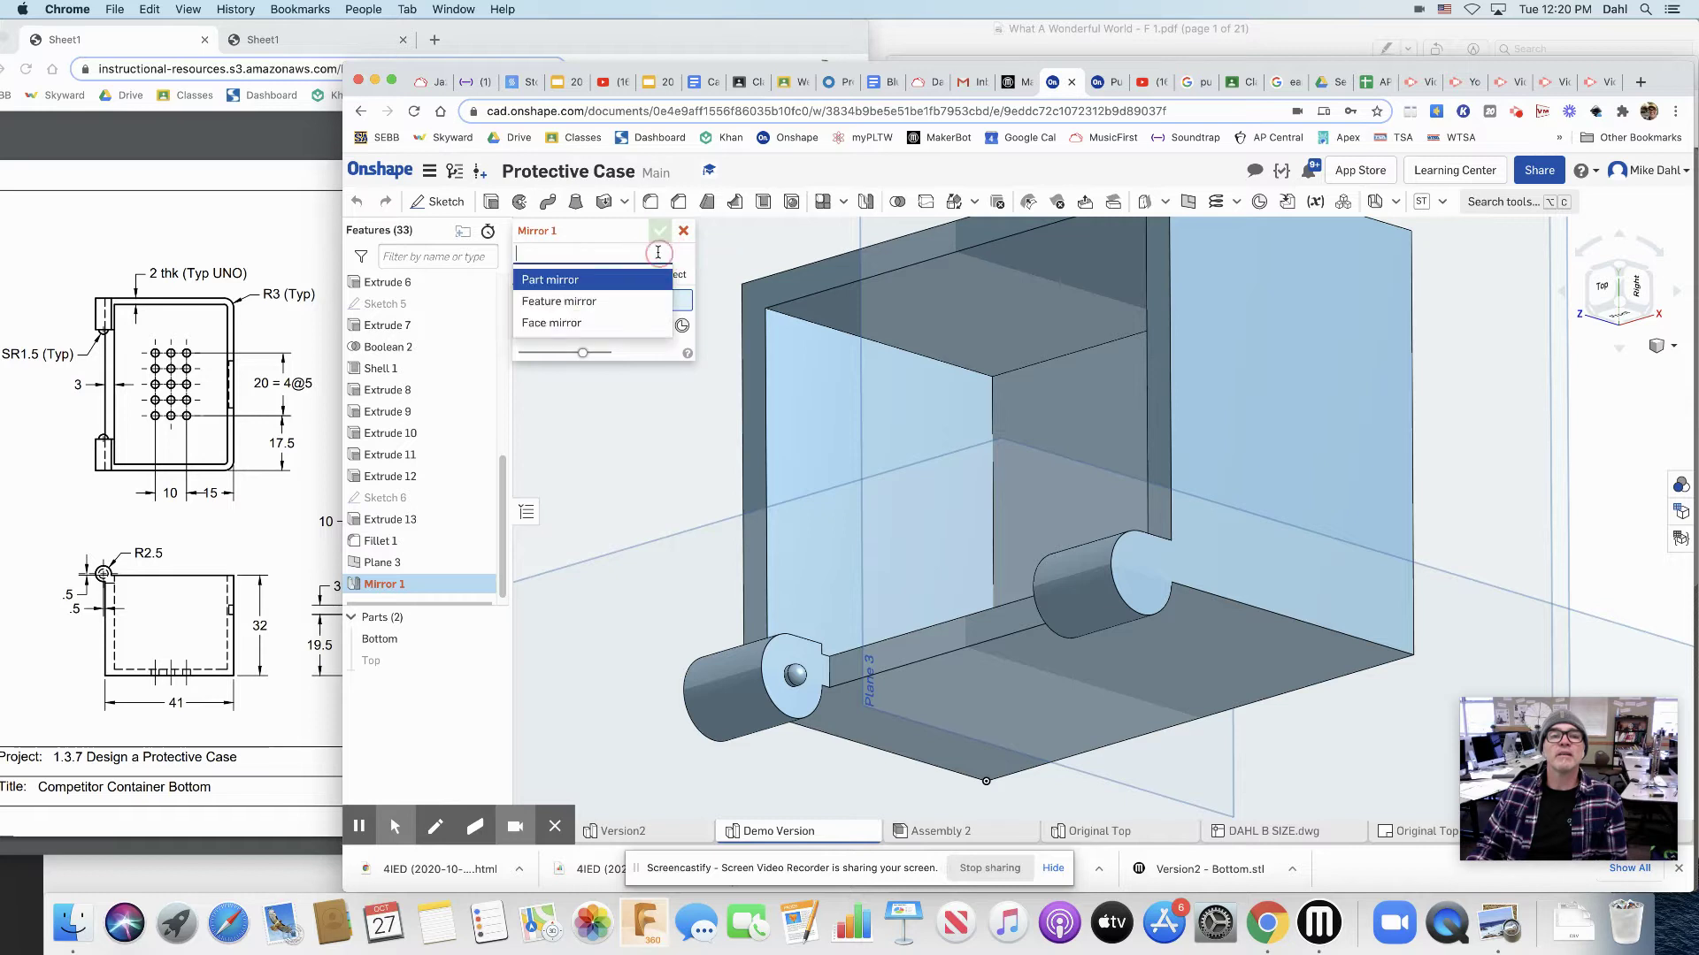
{"action": "left_click", "coordinate": [583, 302]}
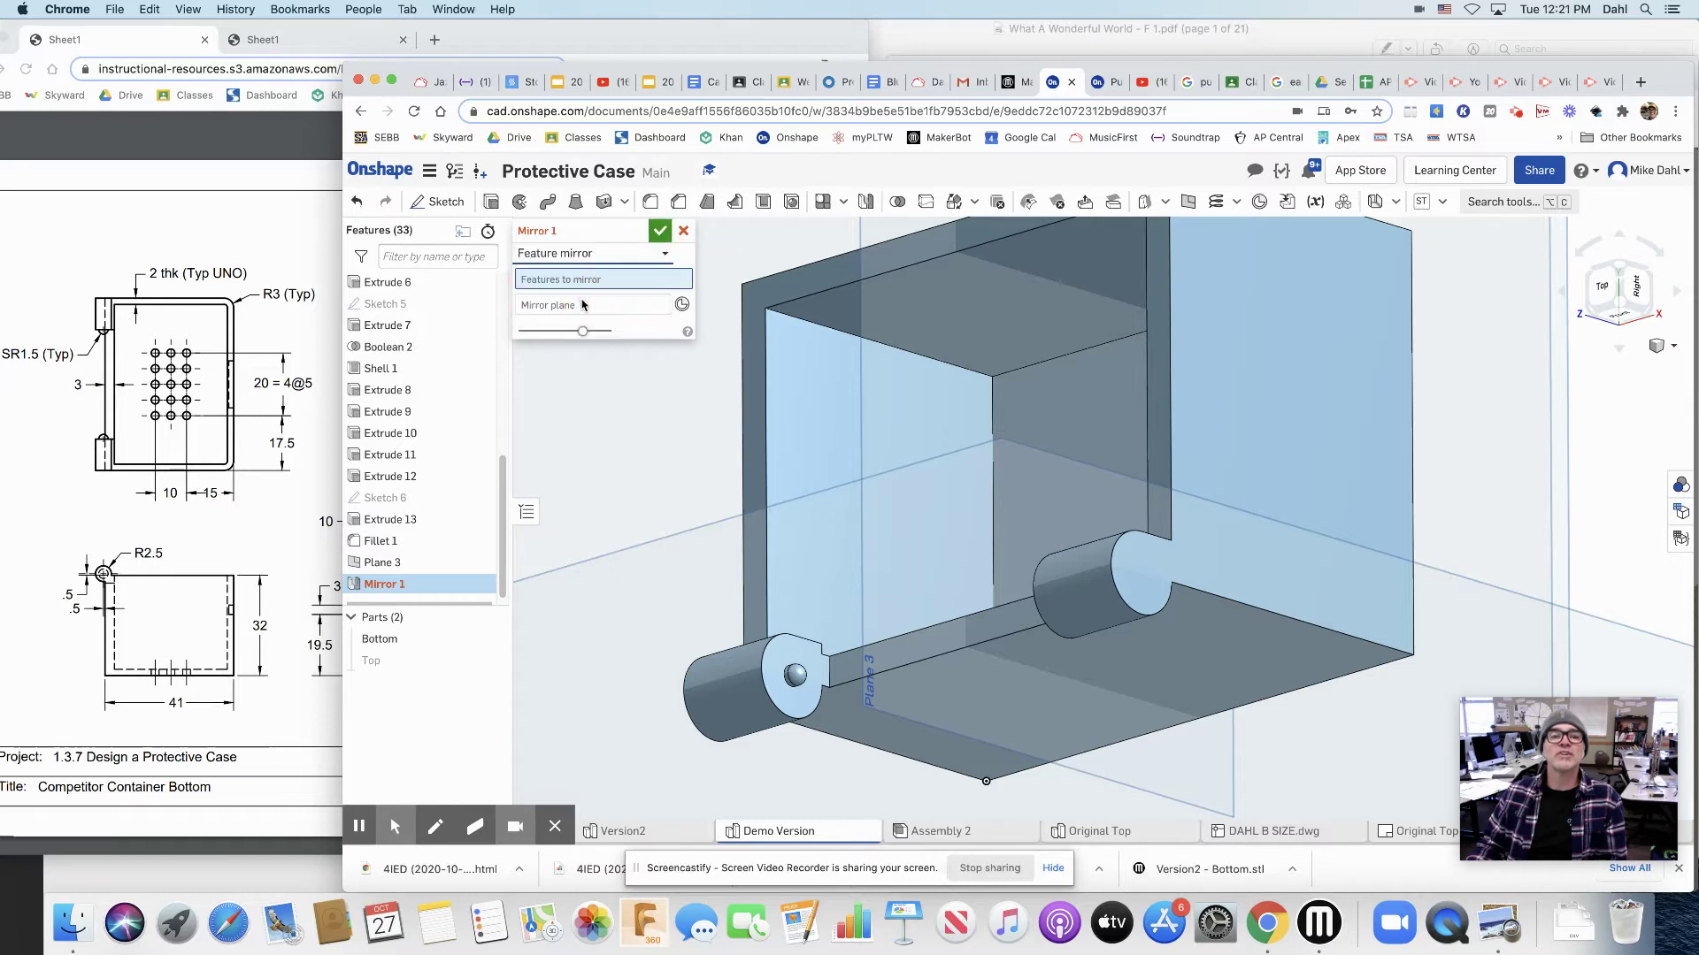
{"action": "left_click", "coordinate": [398, 525]}
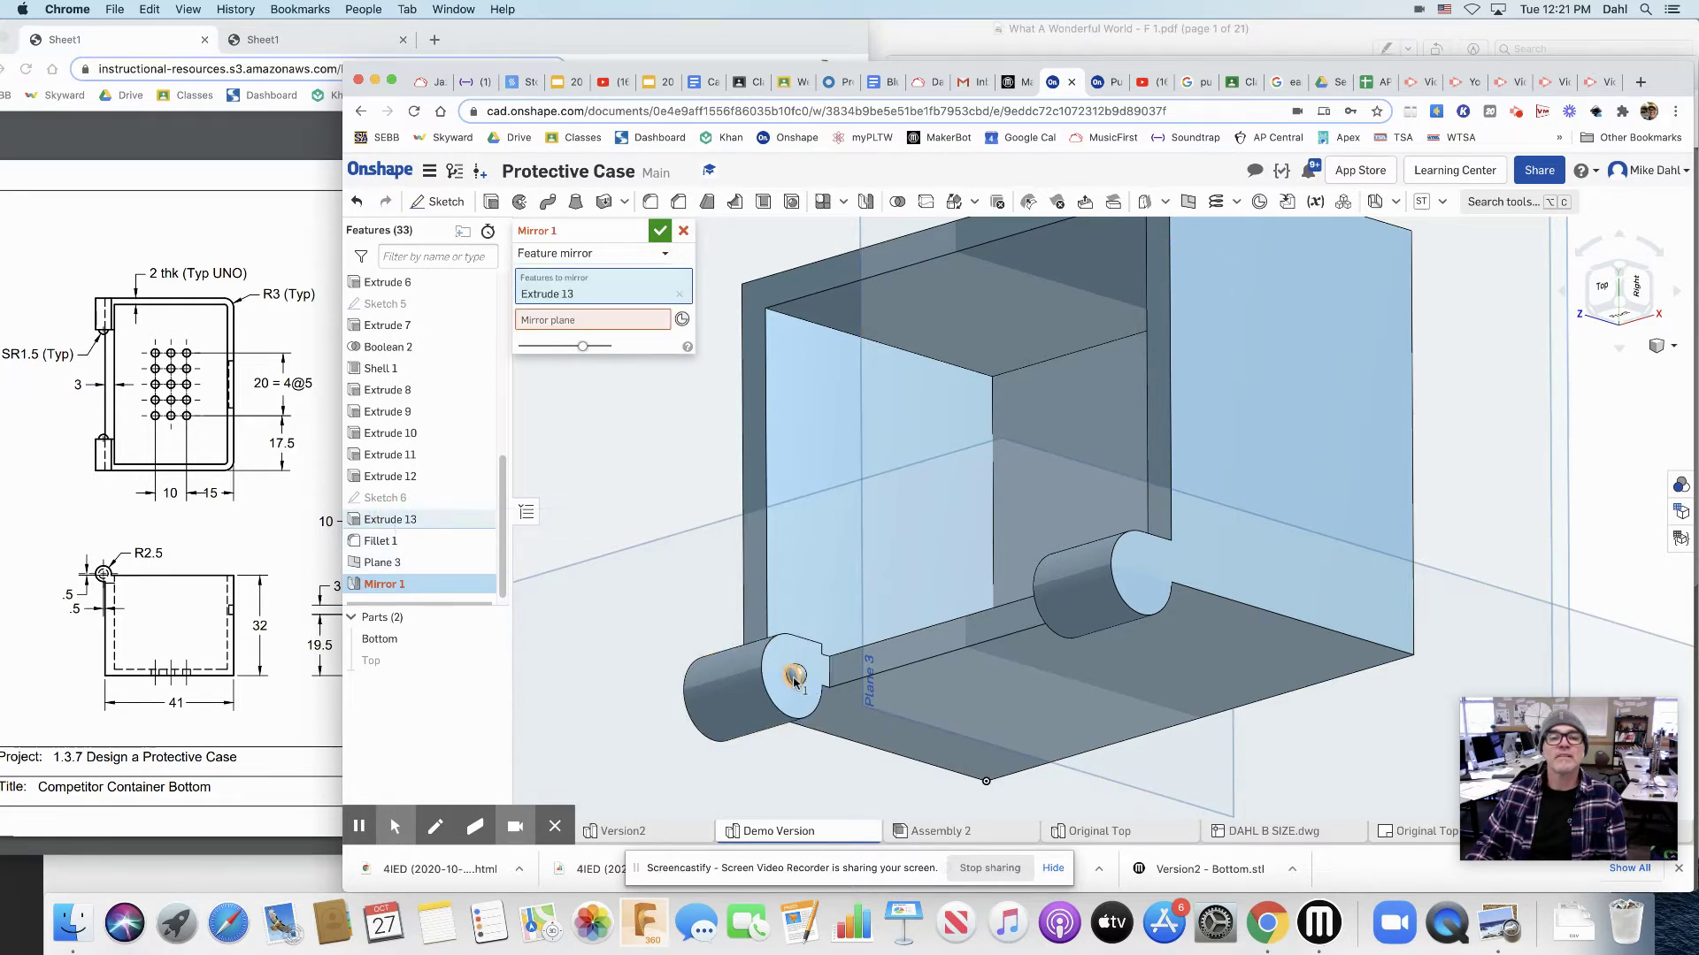
{"action": "left_click", "coordinate": [427, 545]}
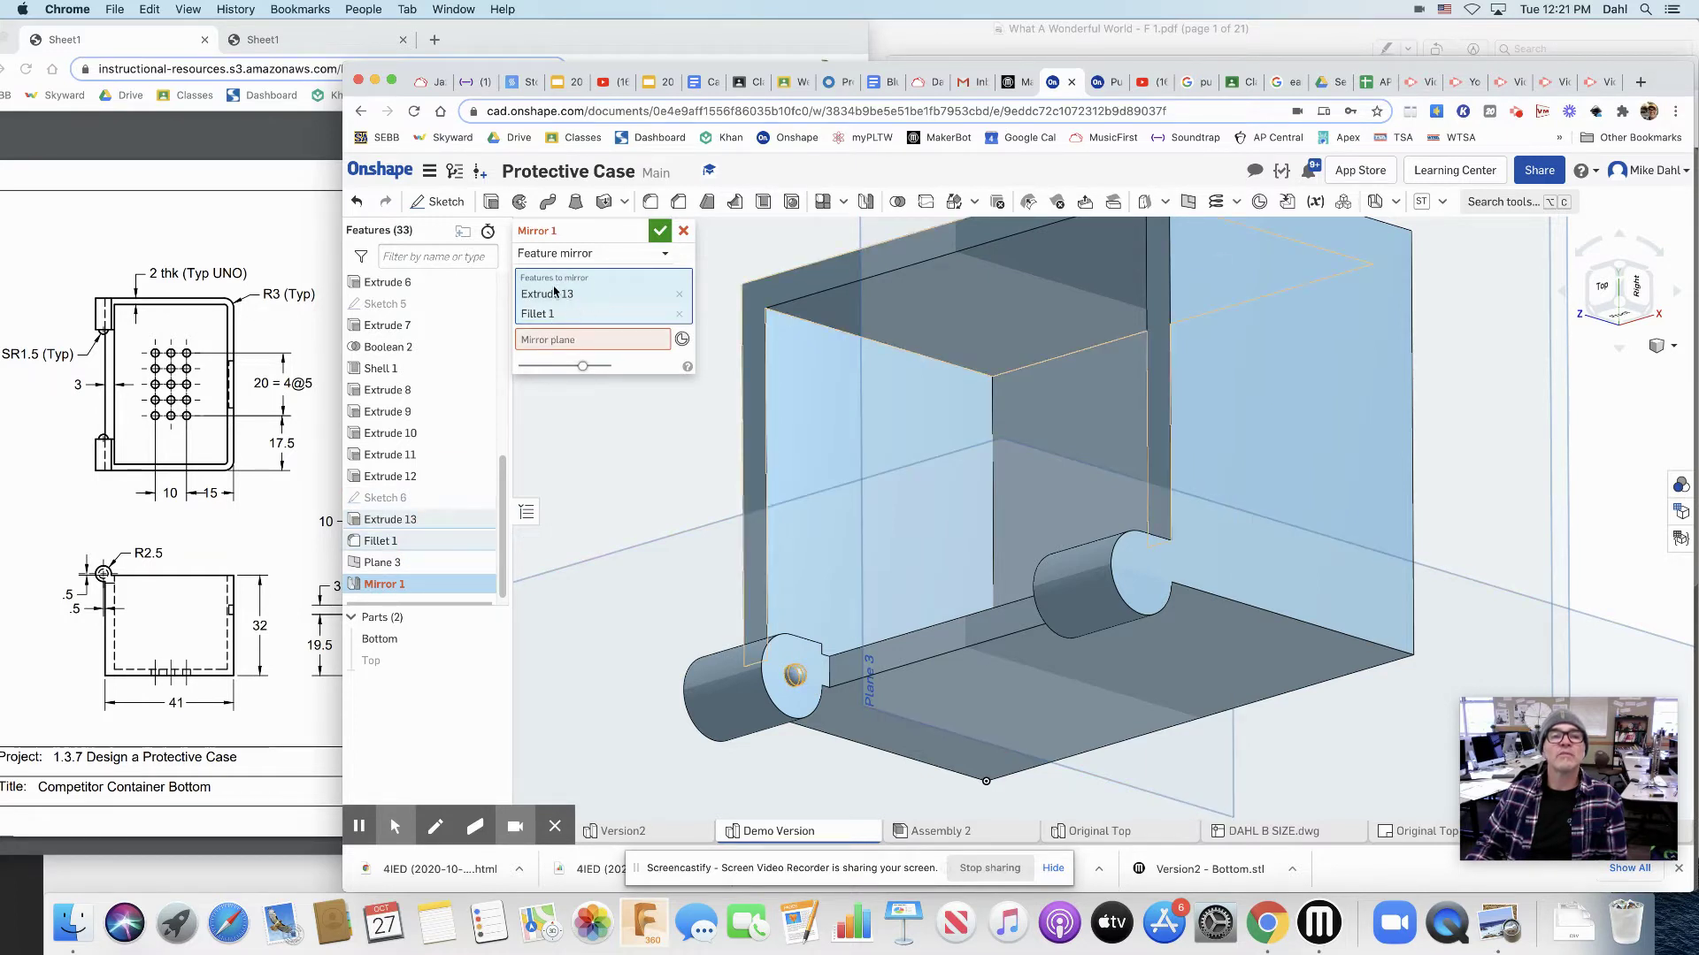
{"action": "left_click", "coordinate": [559, 342]}
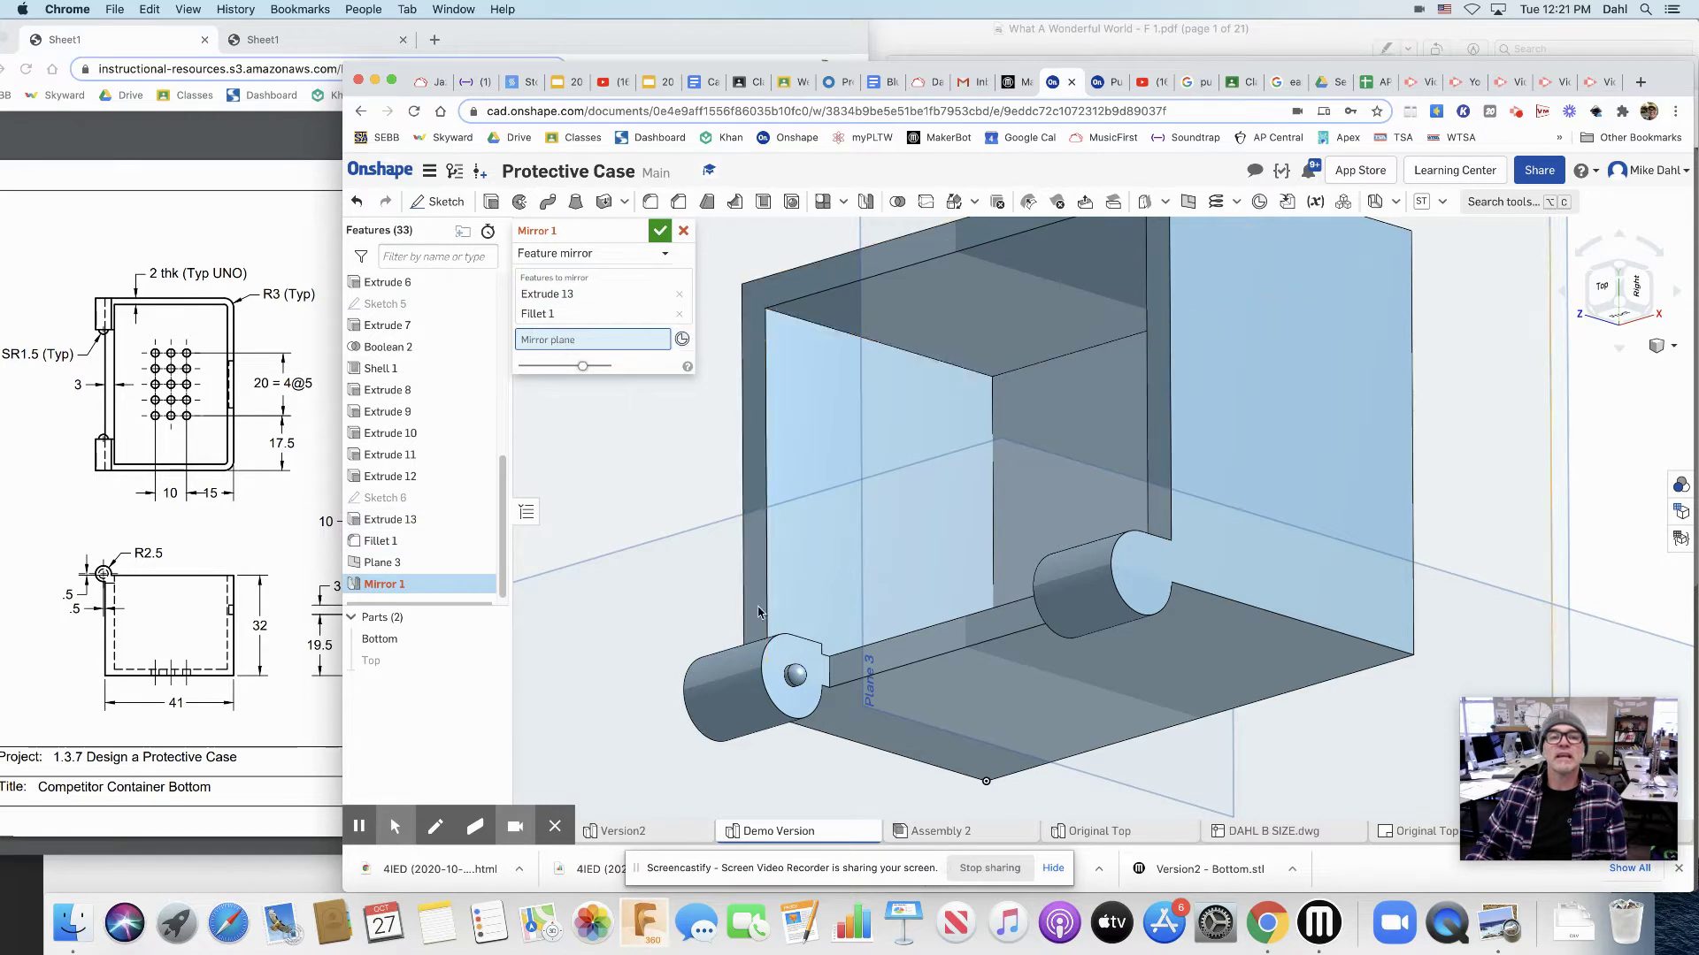
{"action": "left_click", "coordinate": [372, 564]}
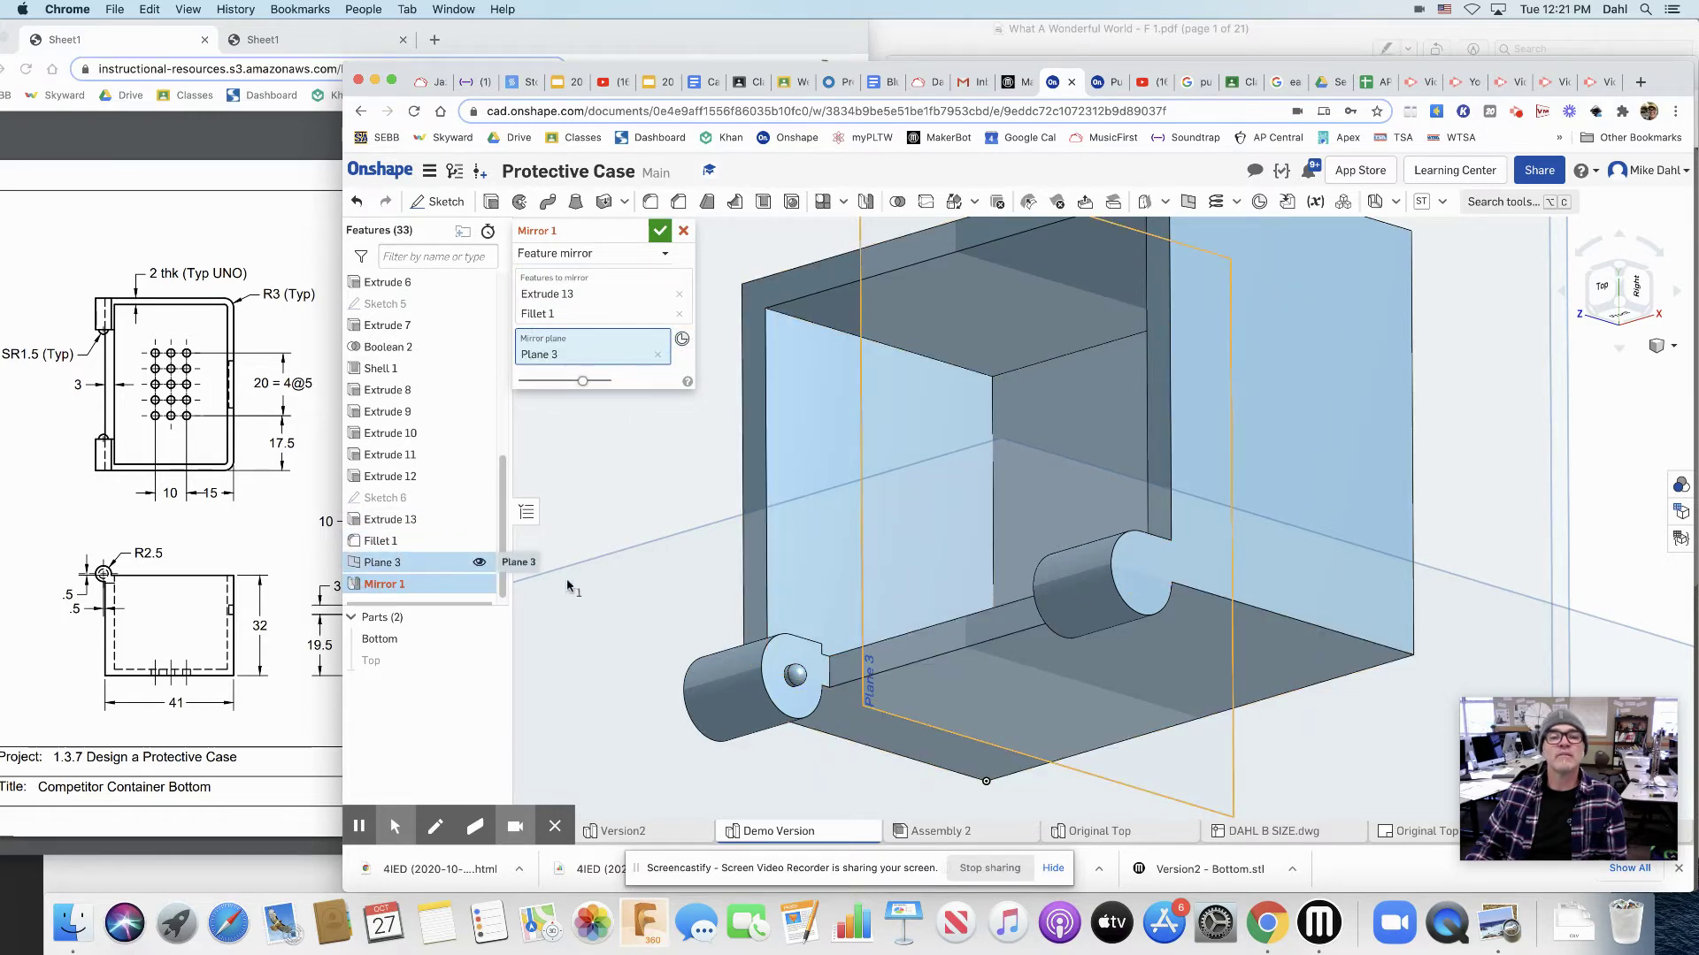
{"action": "mouse_move", "coordinate": [675, 596]}
{"action": "right_mouse_down"}
{"action": "mouse_move", "coordinate": [739, 602]}
{"action": "mouse_move", "coordinate": [688, 609]}
{"action": "mouse_move", "coordinate": [588, 561]}
{"action": "mouse_move", "coordinate": [699, 584]}
{"action": "right_mouse_up"}
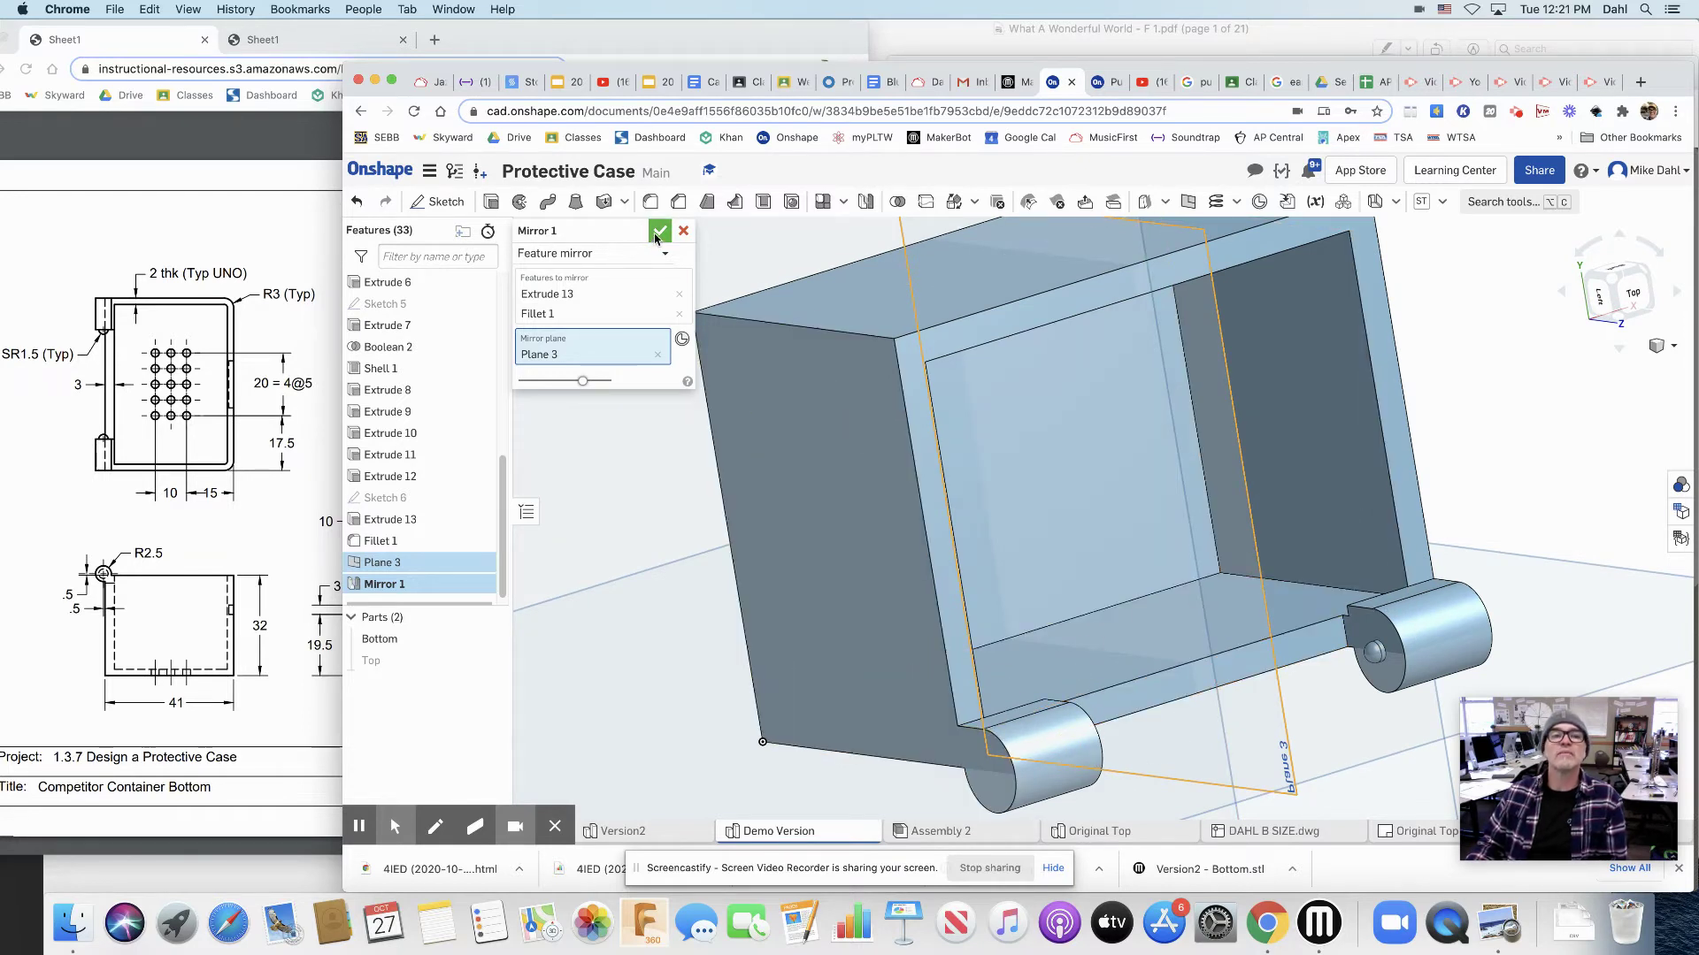
{"action": "left_click", "coordinate": [658, 232]}
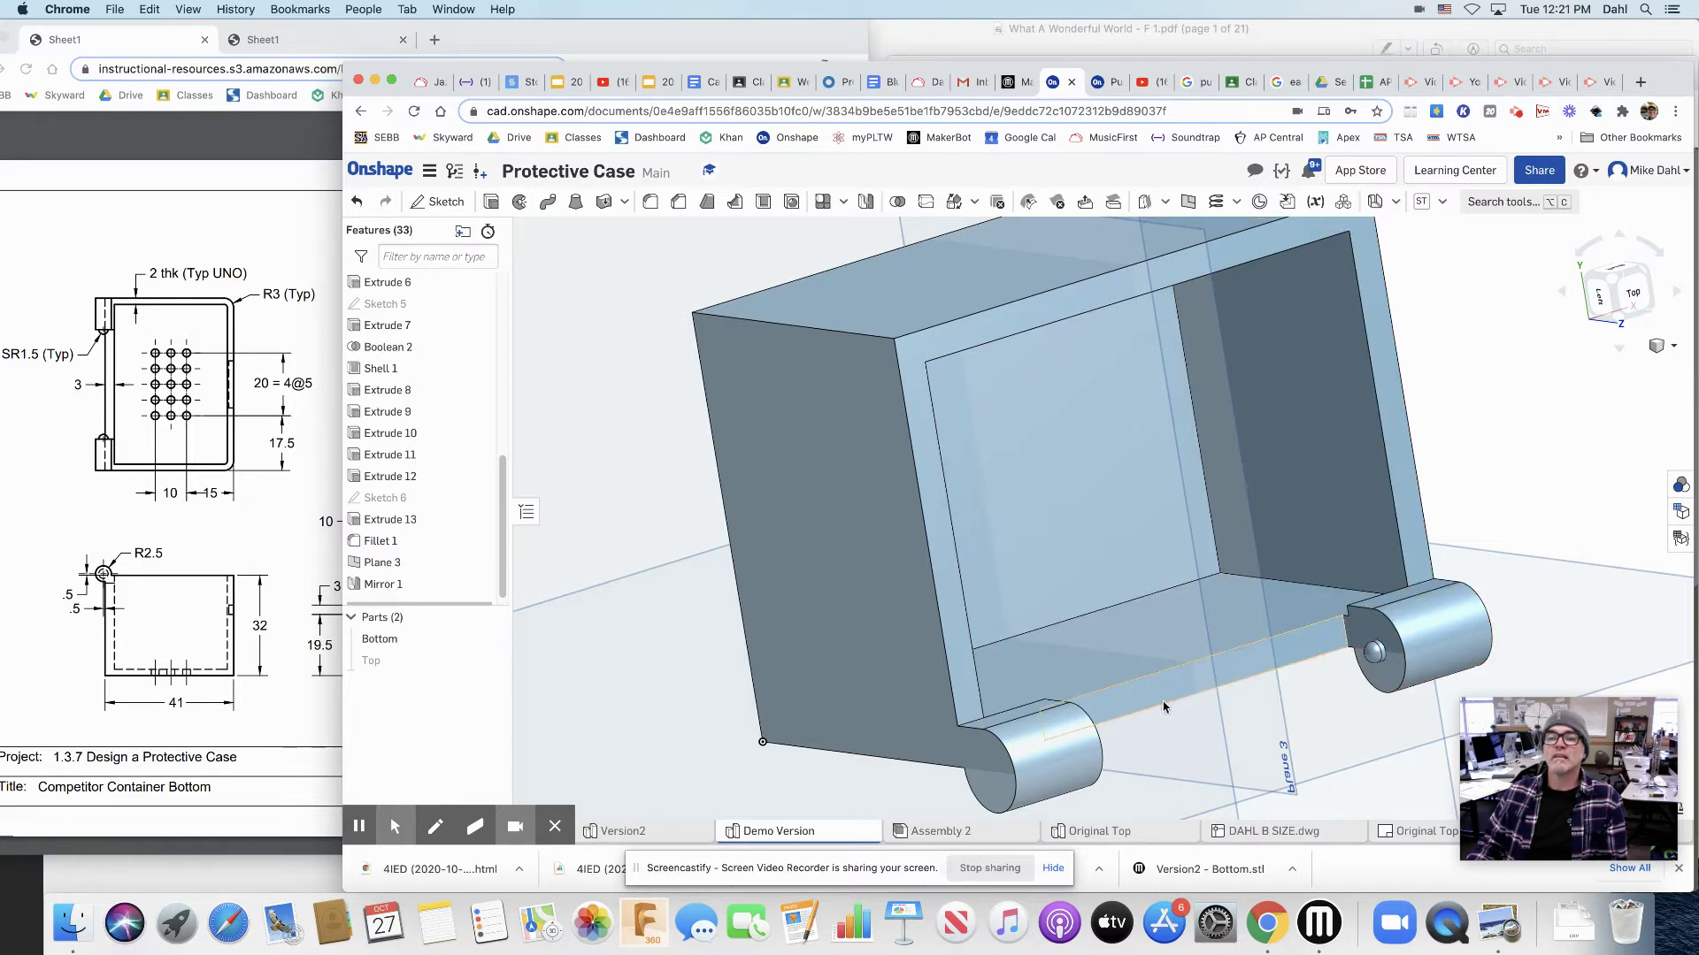
{"action": "right_click_drag", "start_coordinate": [1238, 672], "coordinate": [1116, 557]}
{"action": "scroll", "coordinate": [1136, 526], "scroll_direction": "up", "scroll_amount": 5}
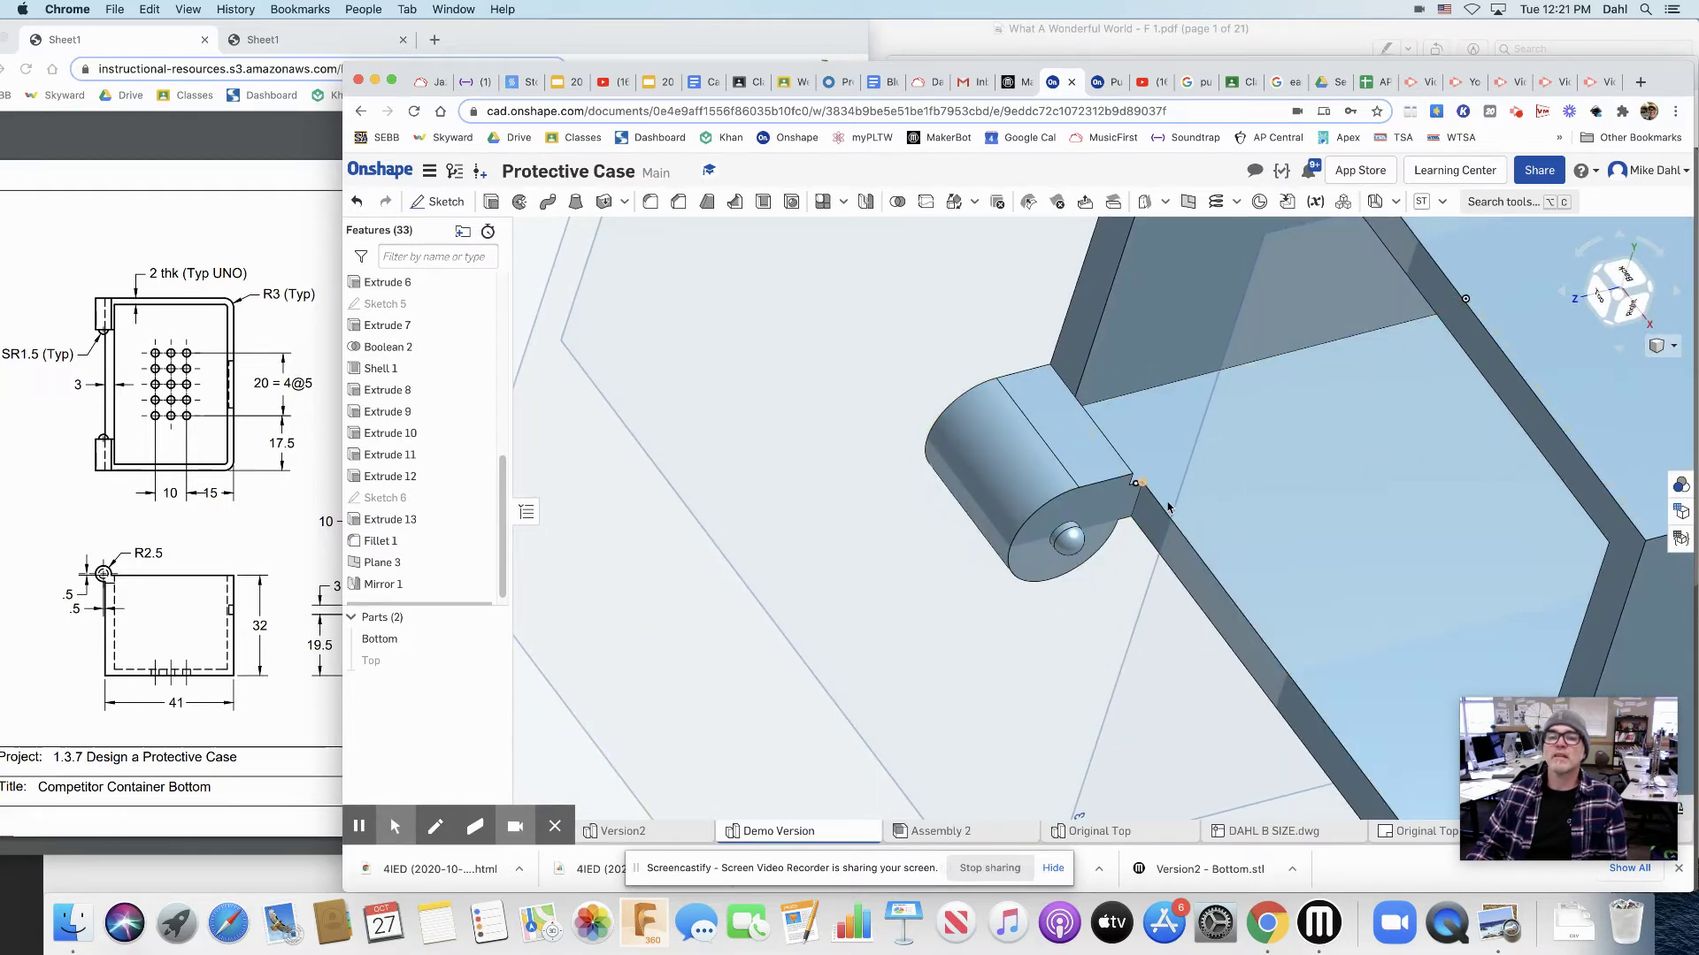
{"action": "right_click_drag", "start_coordinate": [1137, 506], "coordinate": [1135, 511]}
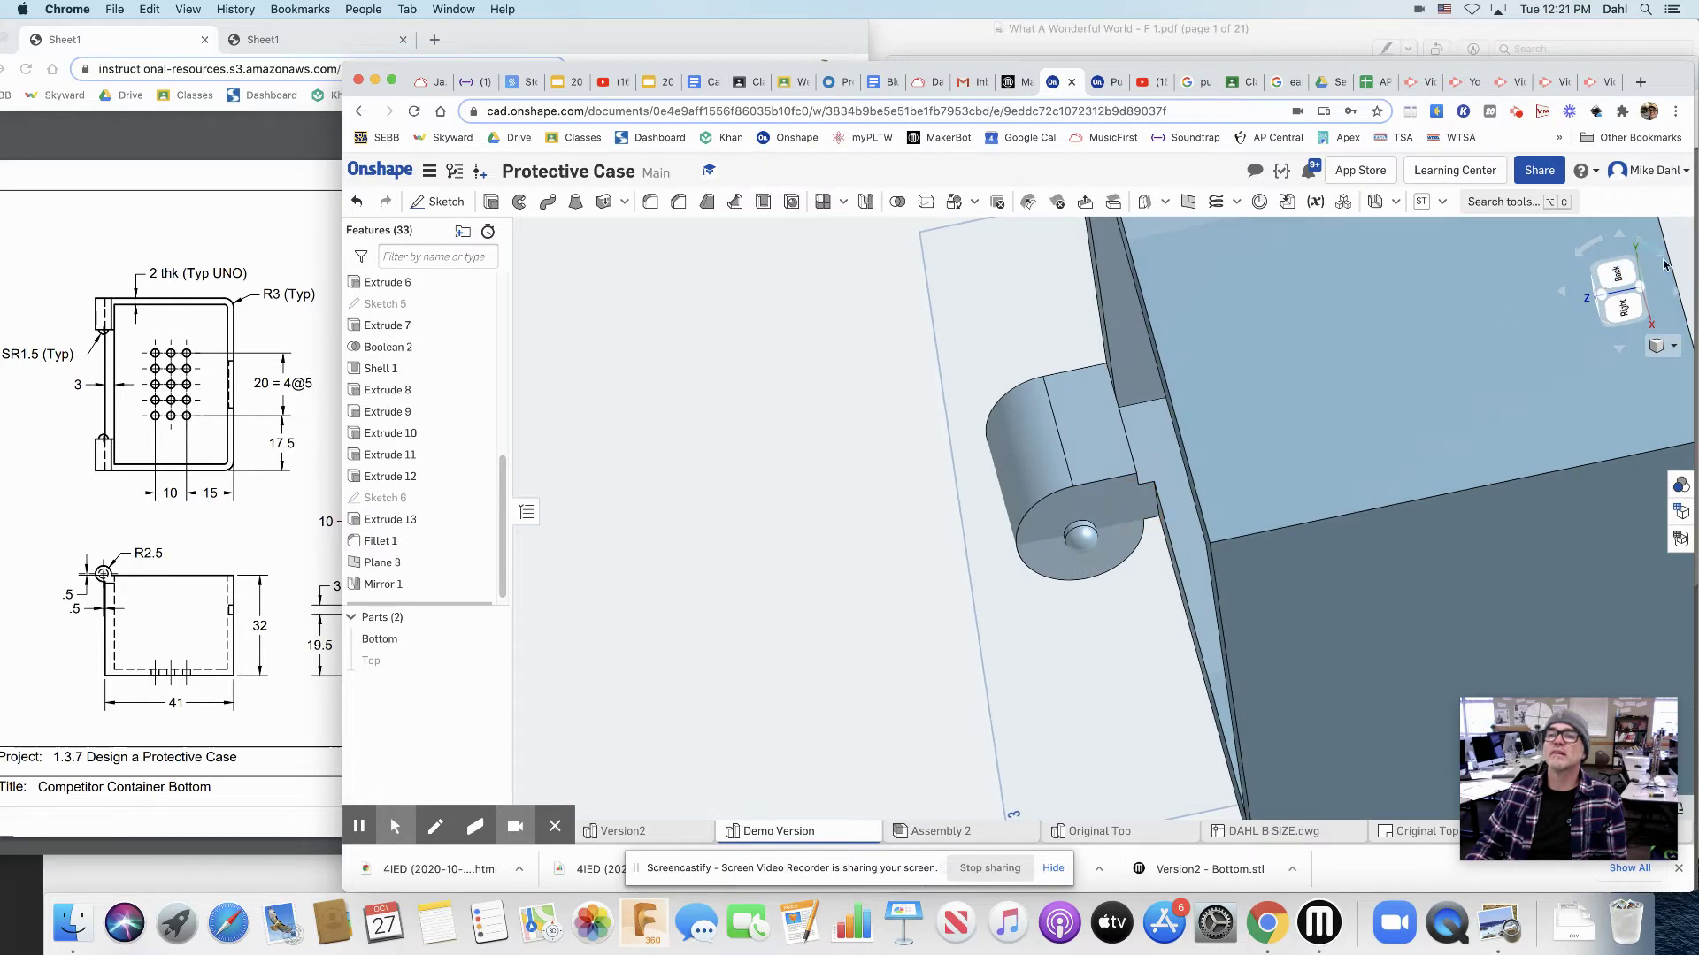
{"action": "left_click", "coordinate": [1595, 299]}
{"action": "scroll", "coordinate": [1168, 495], "scroll_direction": "up", "scroll_amount": 10}
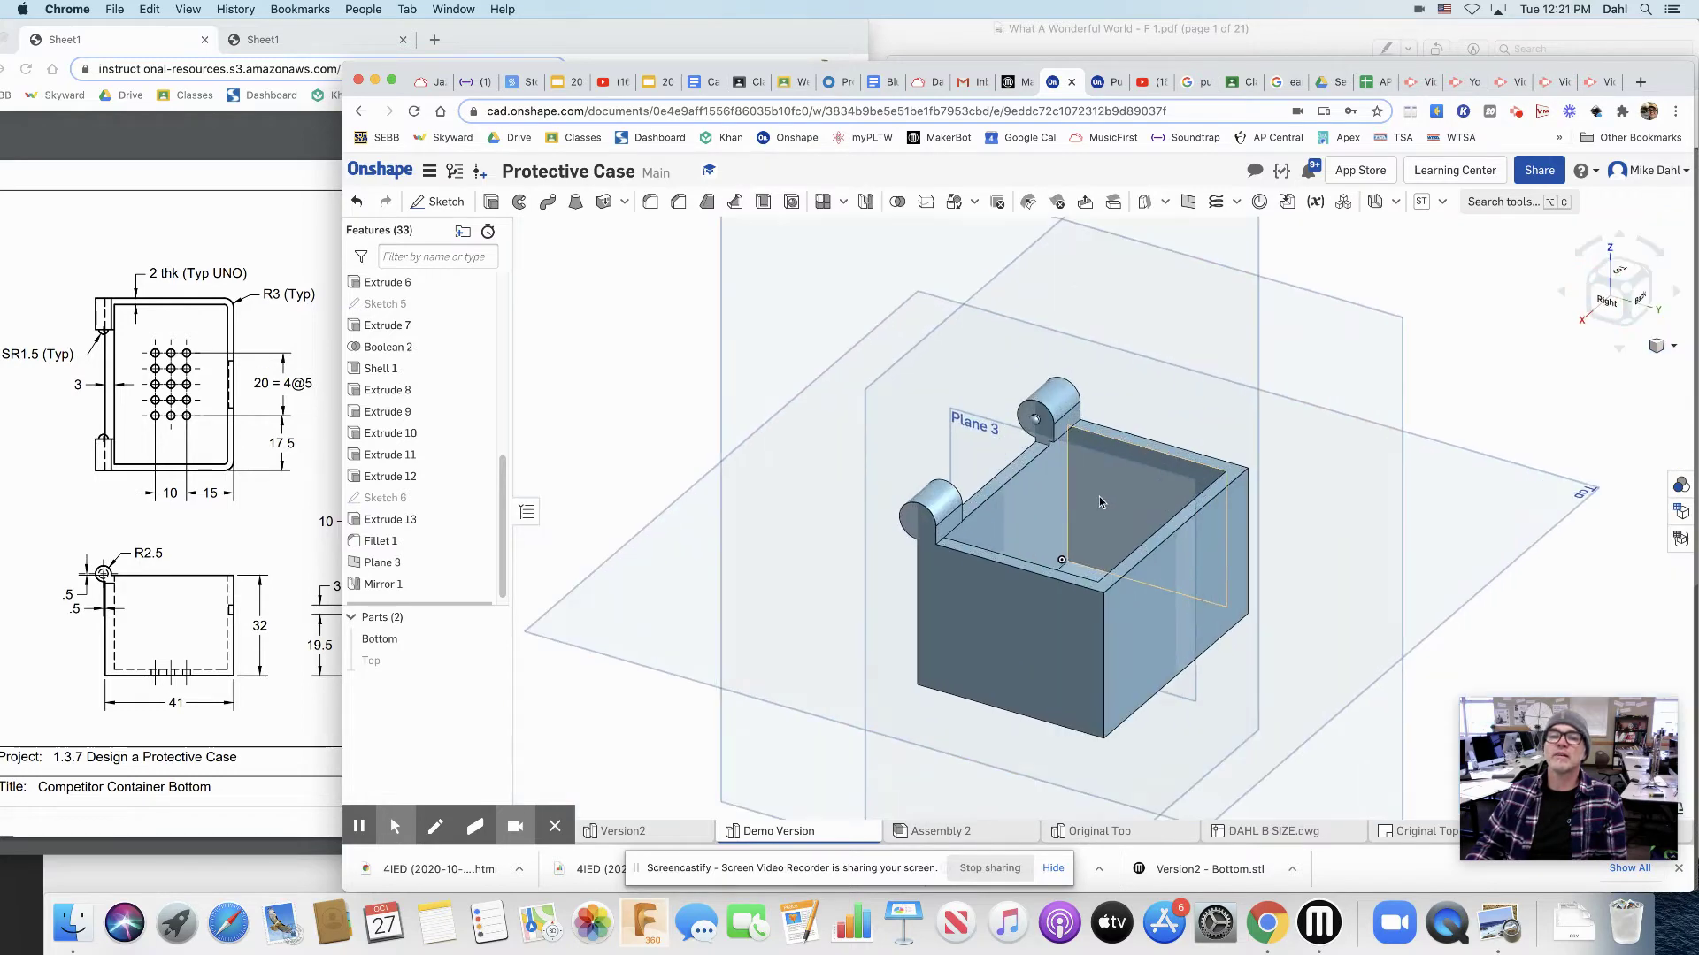
{"action": "right_click_drag", "start_coordinate": [1168, 507], "coordinate": [1224, 421]}
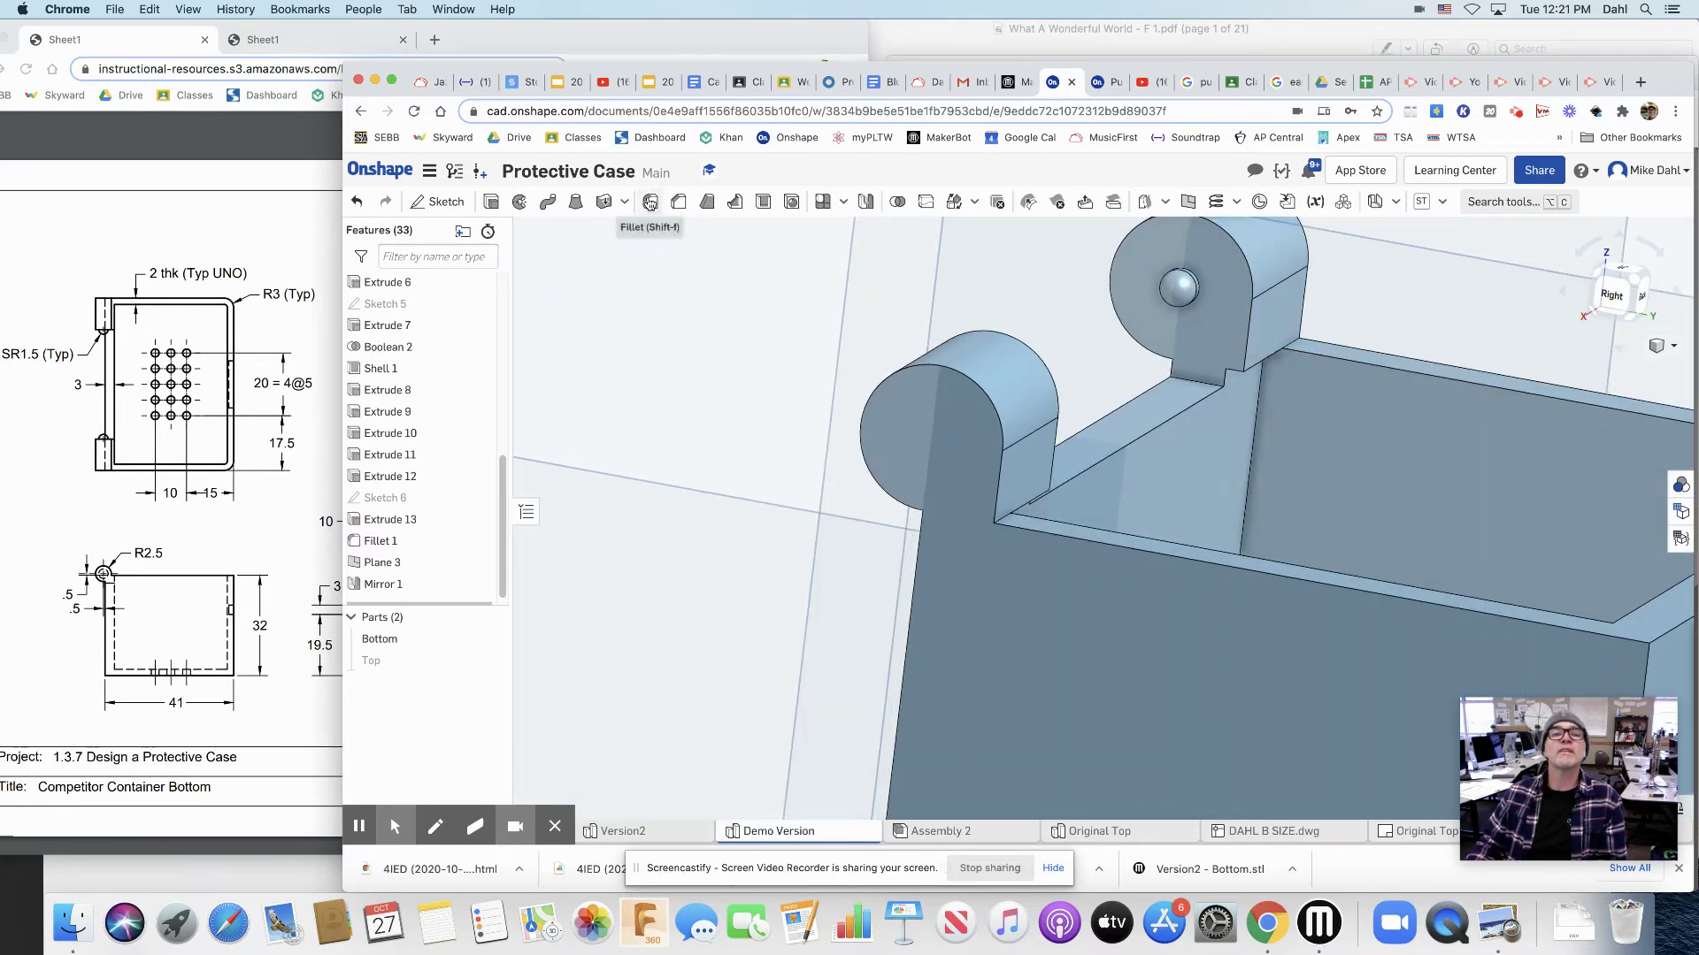
- Set up a 4 mm fillet on the two Shell 1 edges beside the hinge knuckles
{"action": "left_click", "coordinate": [651, 203]}
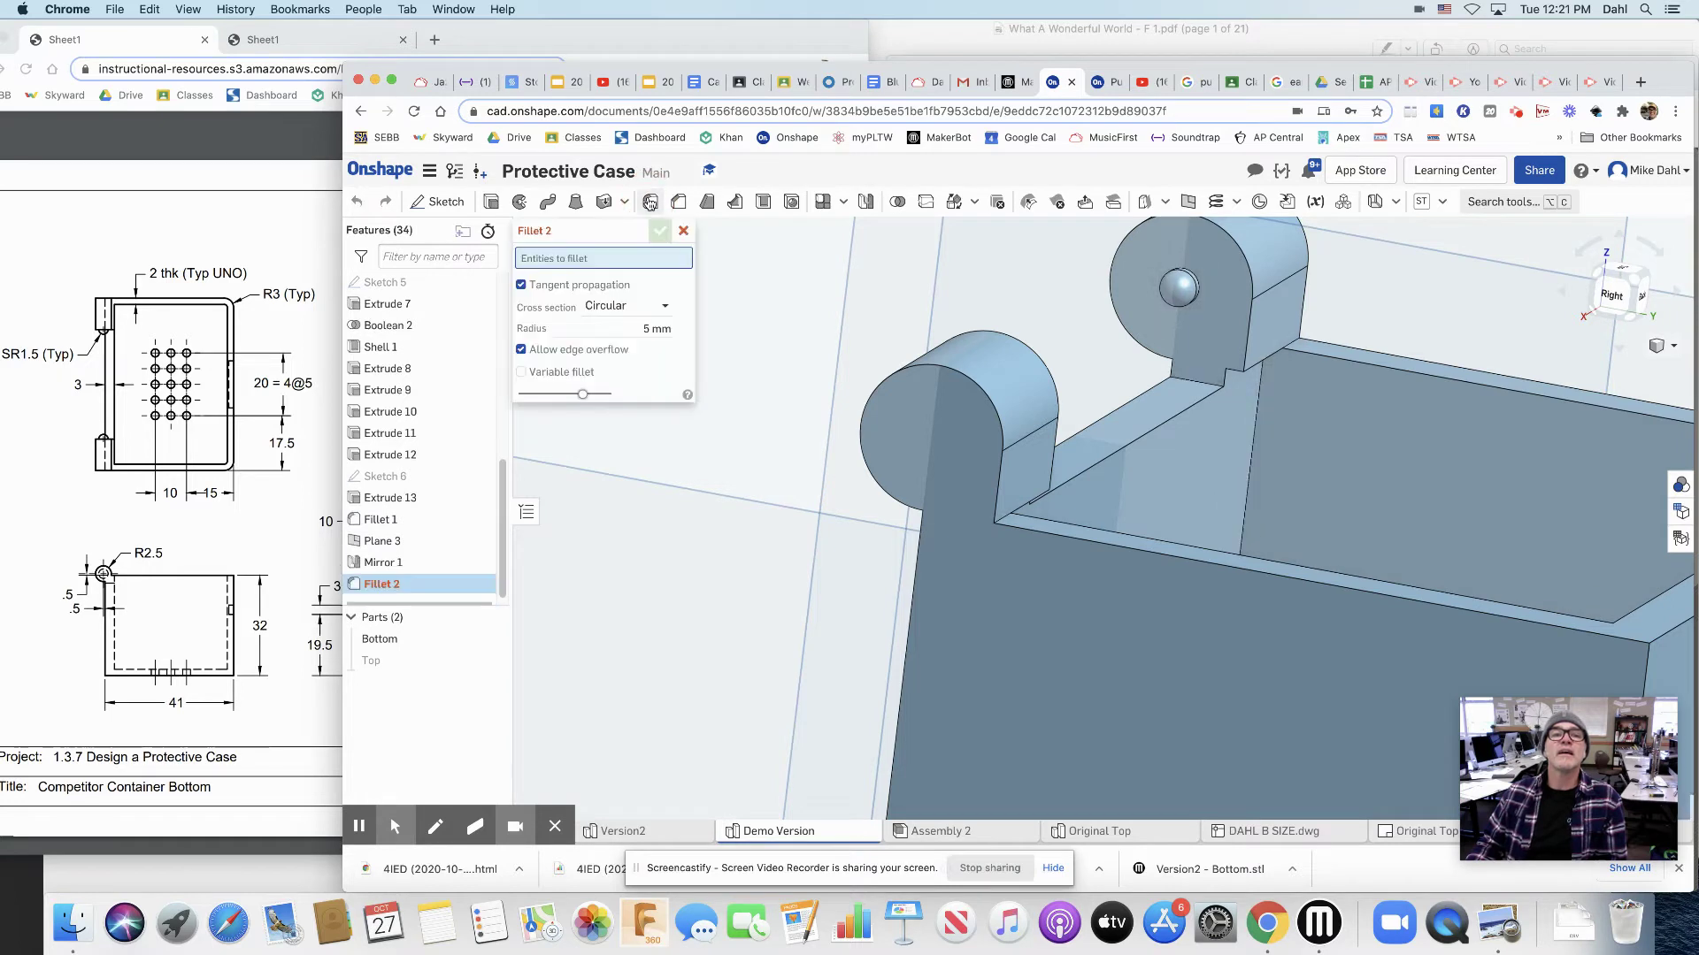
{"action": "left_click", "coordinate": [1253, 370]}
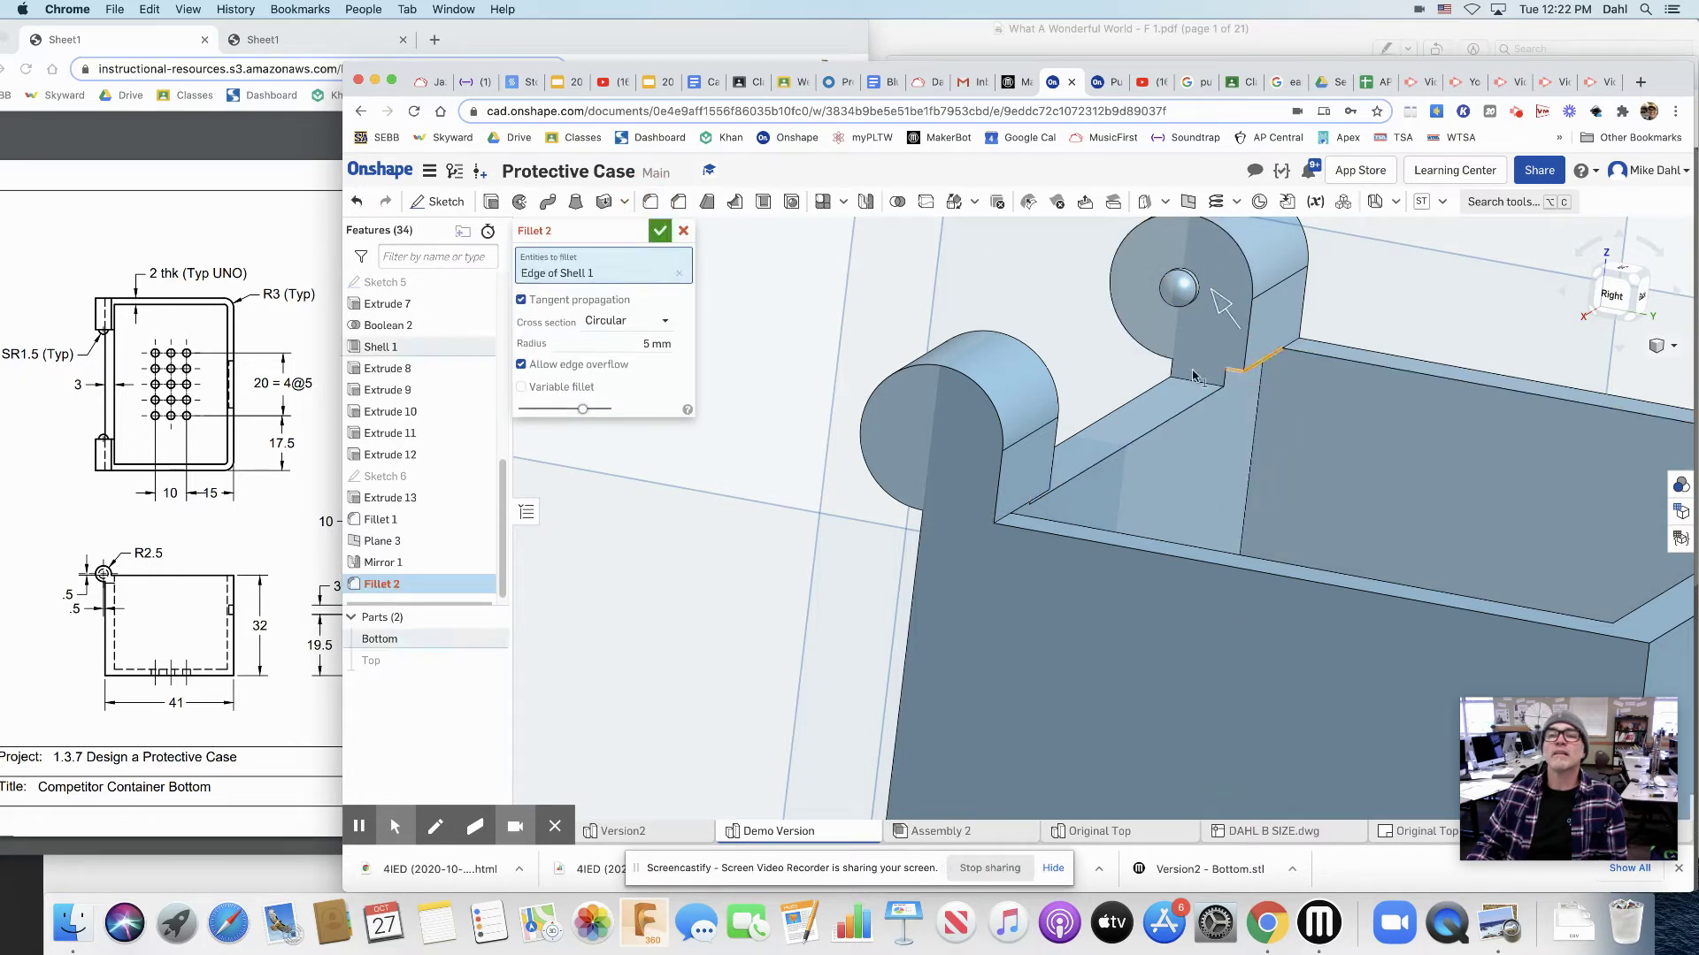
{"action": "left_click", "coordinate": [644, 344]}
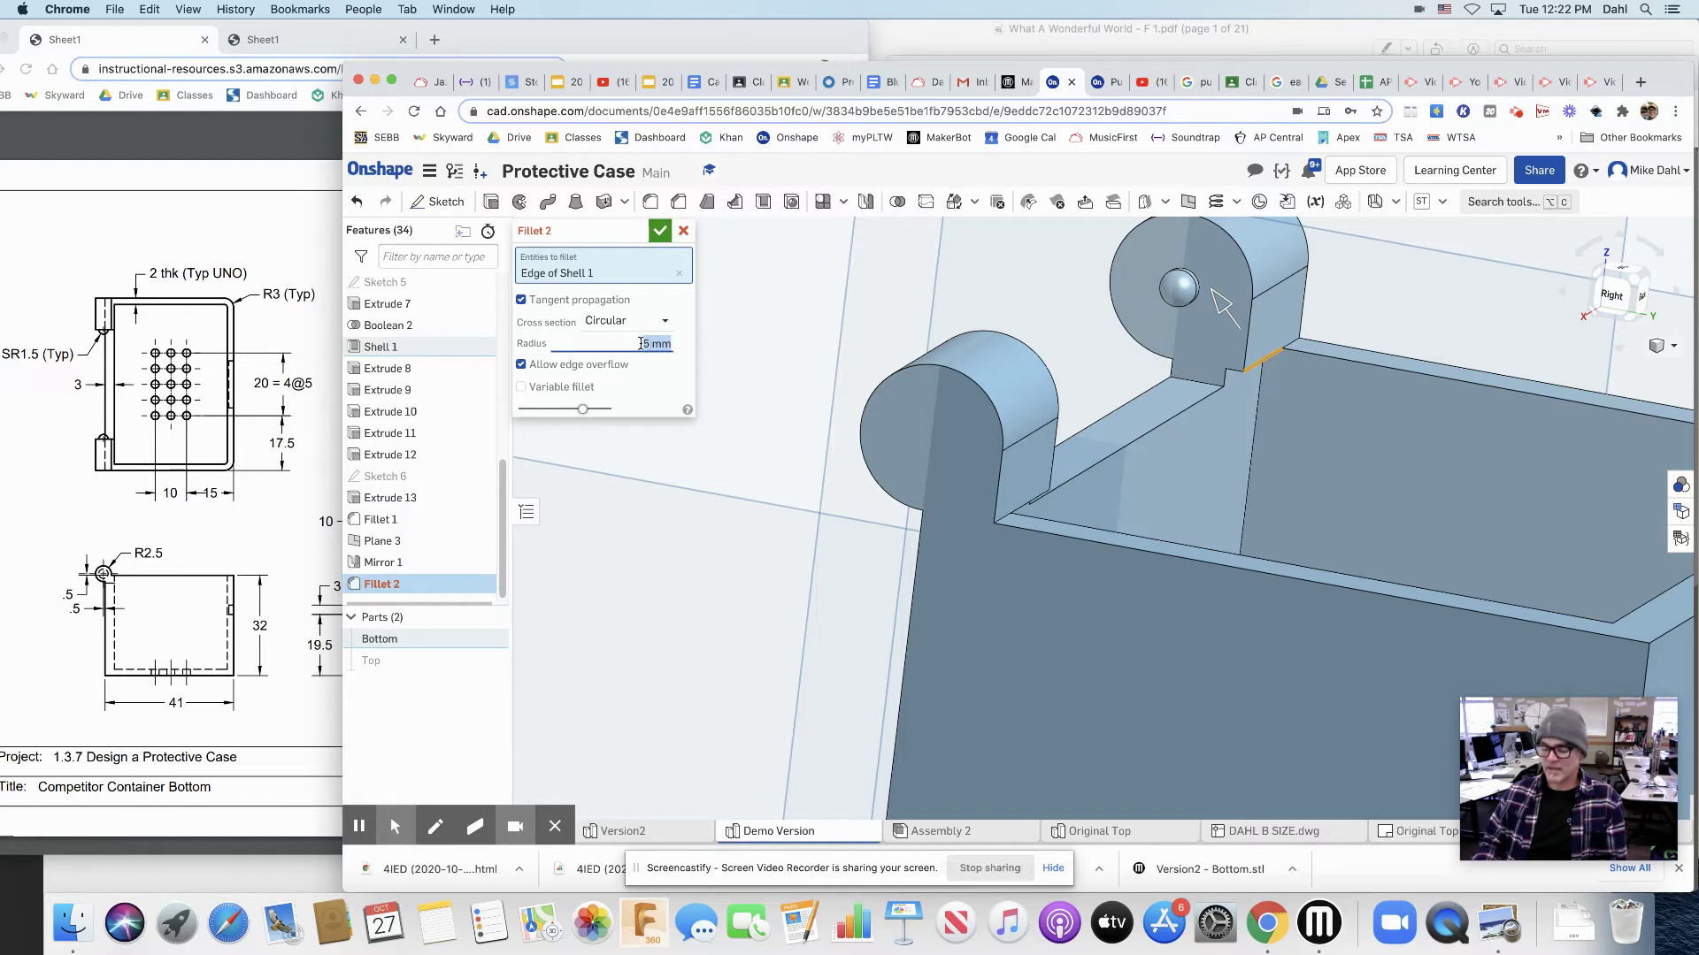
{"action": "type", "text": "4"}
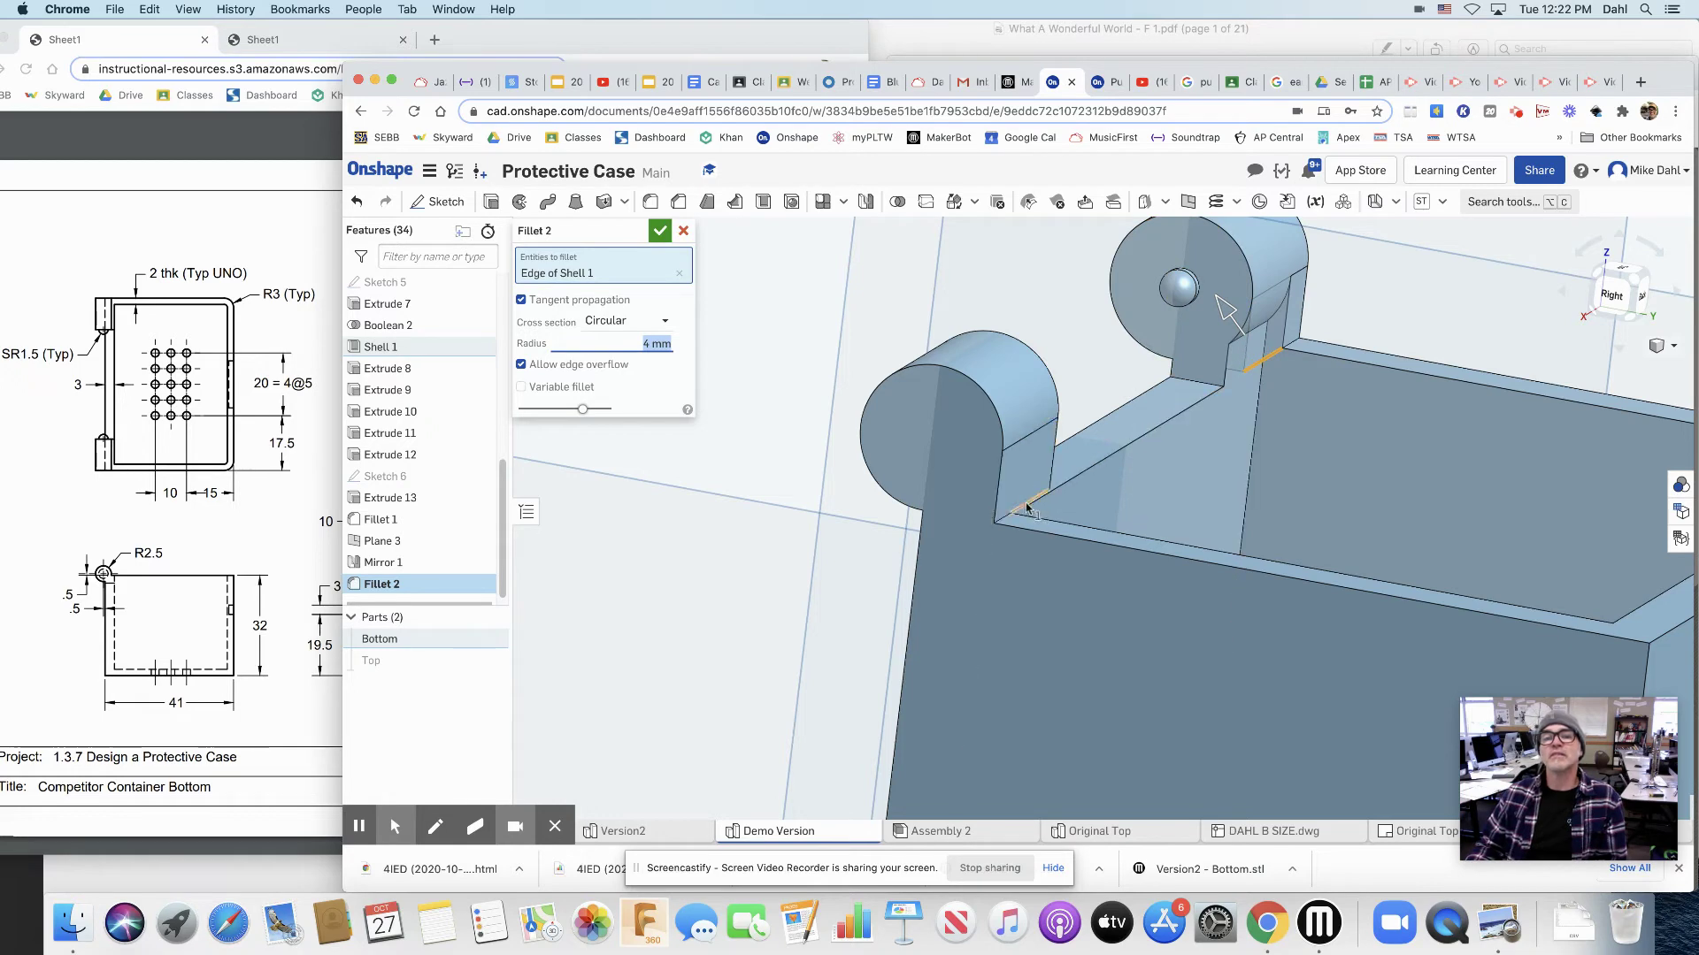
{"action": "left_click", "coordinate": [1026, 509]}
{"action": "right_click_drag", "start_coordinate": [995, 482], "coordinate": [726, 416]}
- Accept Fillet 2, then show the Top part and hide the Bottom part
{"action": "left_click", "coordinate": [659, 230]}
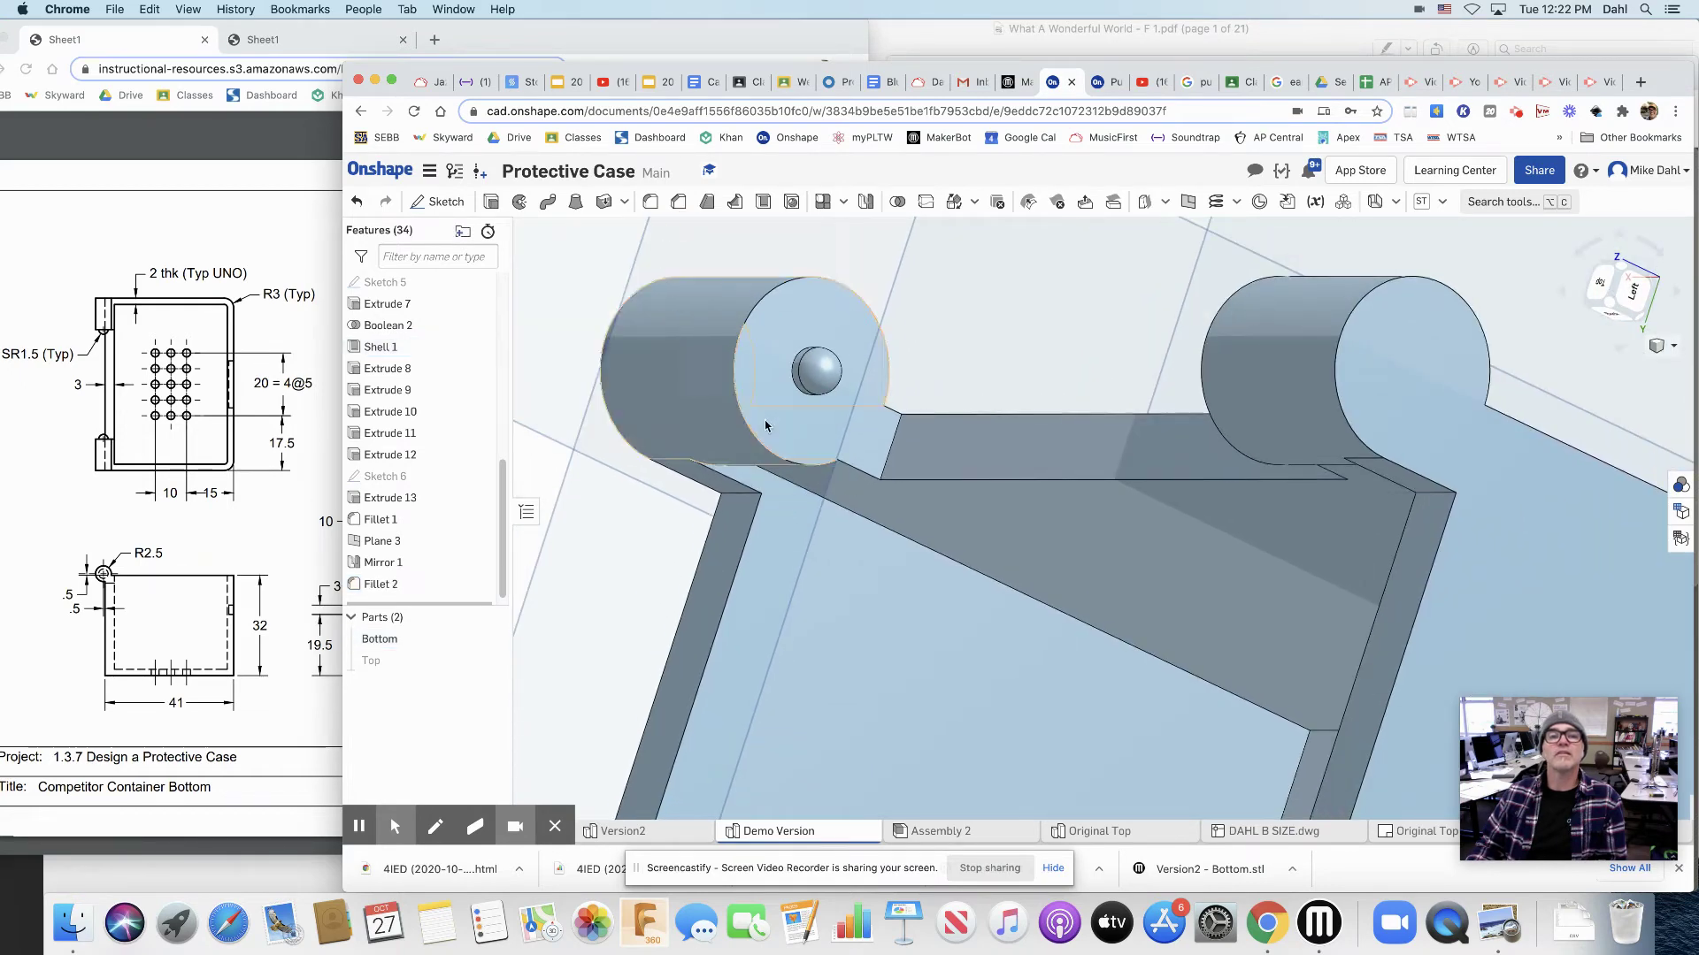
{"action": "right_click_drag", "start_coordinate": [967, 529], "coordinate": [1137, 522]}
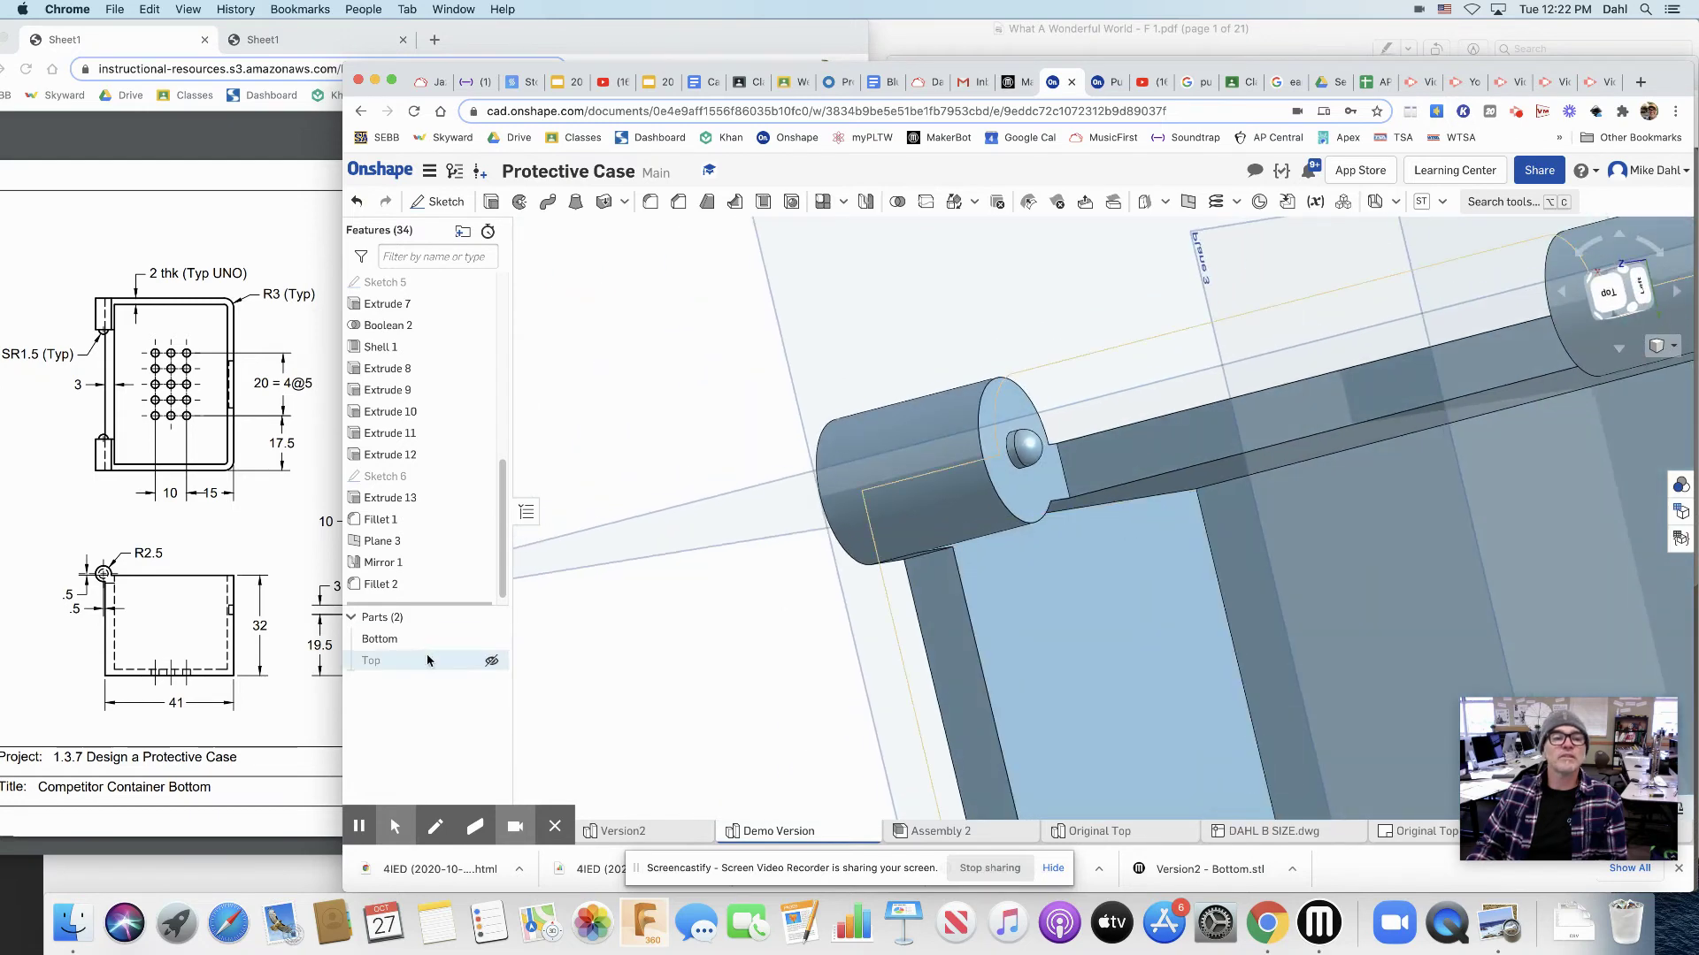
{"action": "left_click", "coordinate": [495, 664]}
{"action": "right_click_drag", "start_coordinate": [962, 631], "coordinate": [1084, 584]}
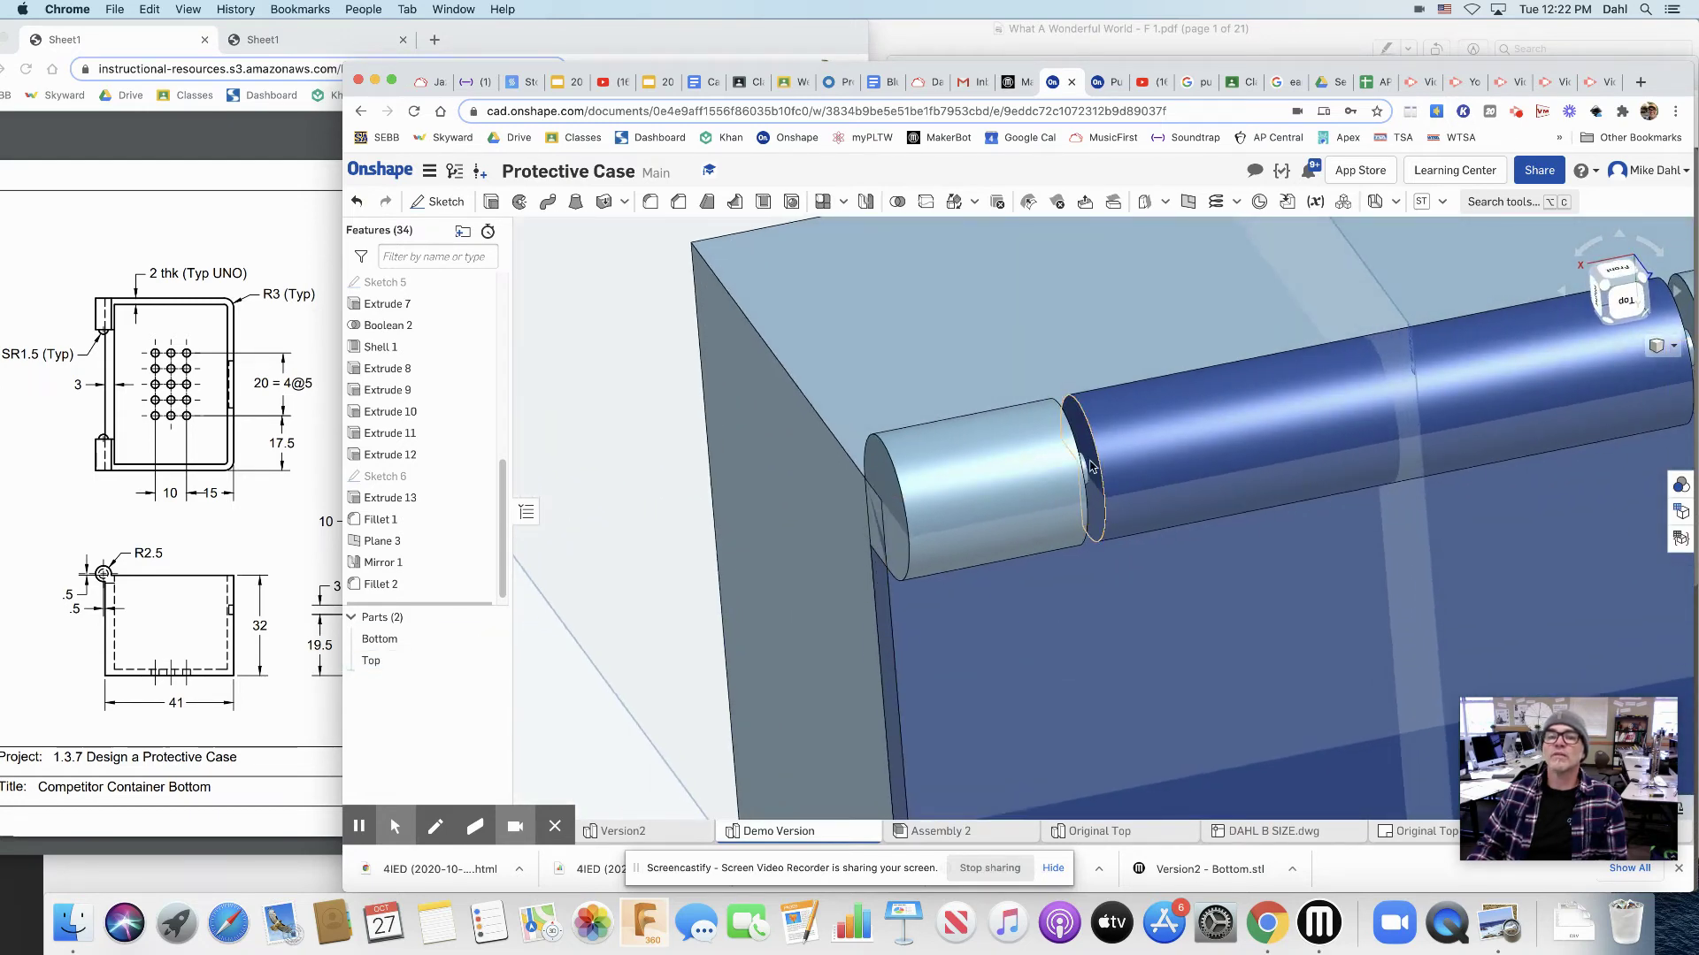
{"action": "right_click_drag", "start_coordinate": [902, 520], "coordinate": [978, 561]}
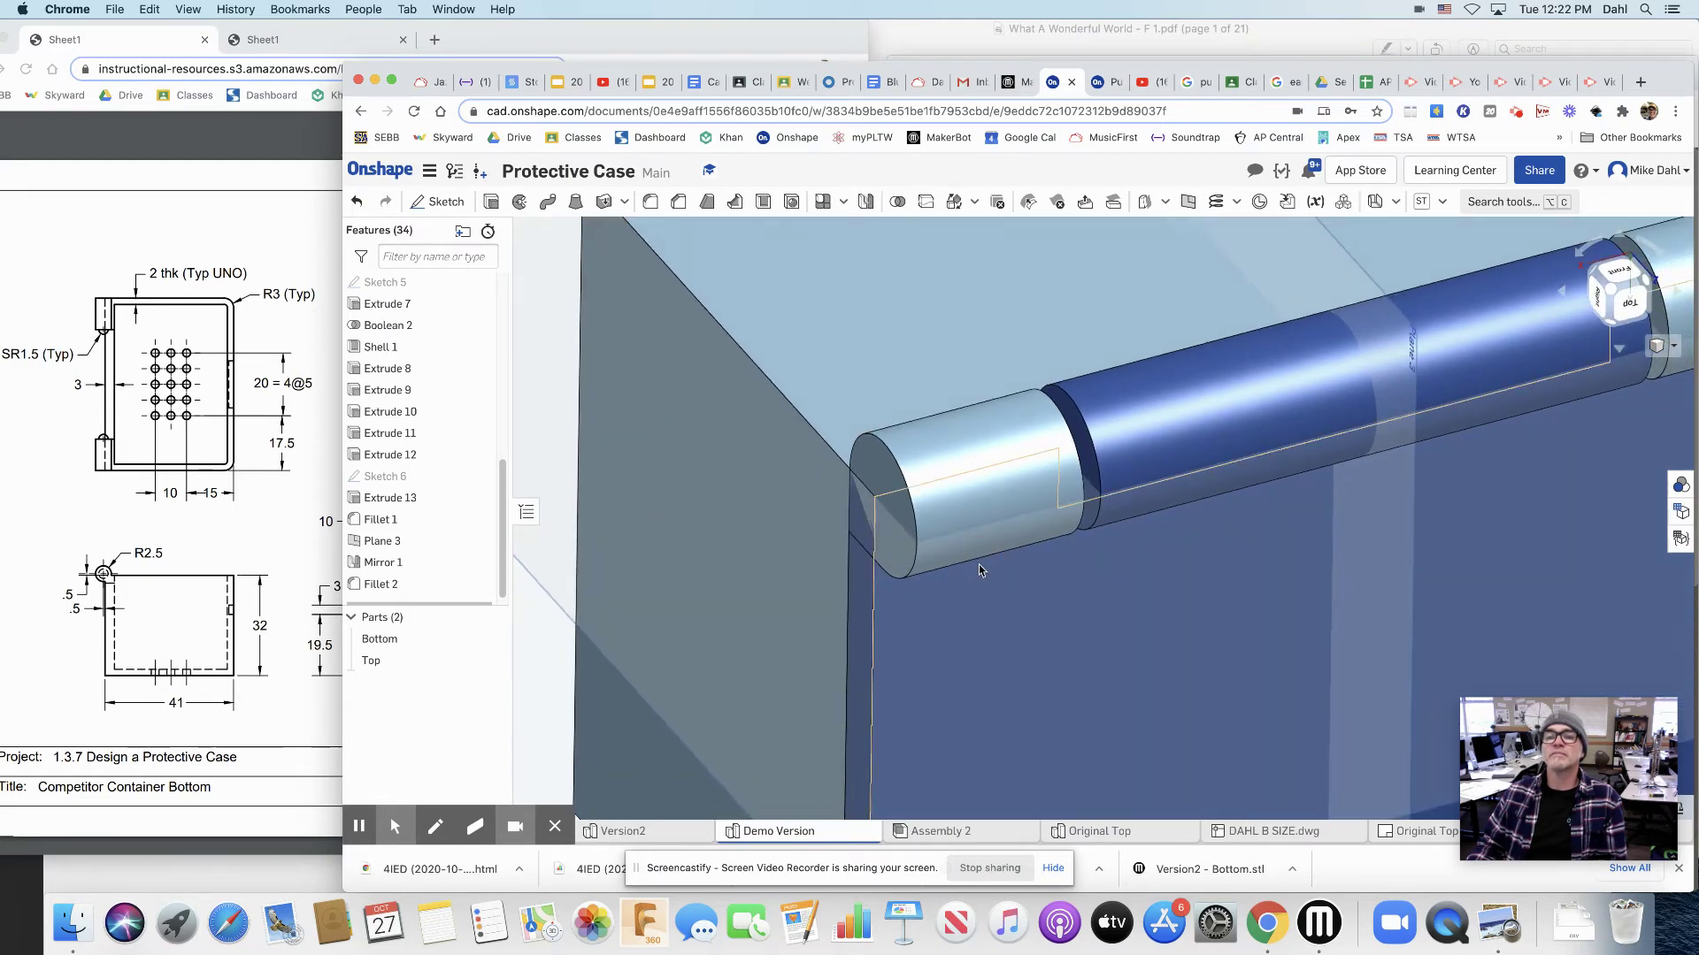
{"action": "left_click", "coordinate": [494, 639]}
{"action": "right_click_drag", "start_coordinate": [861, 593], "coordinate": [937, 593]}
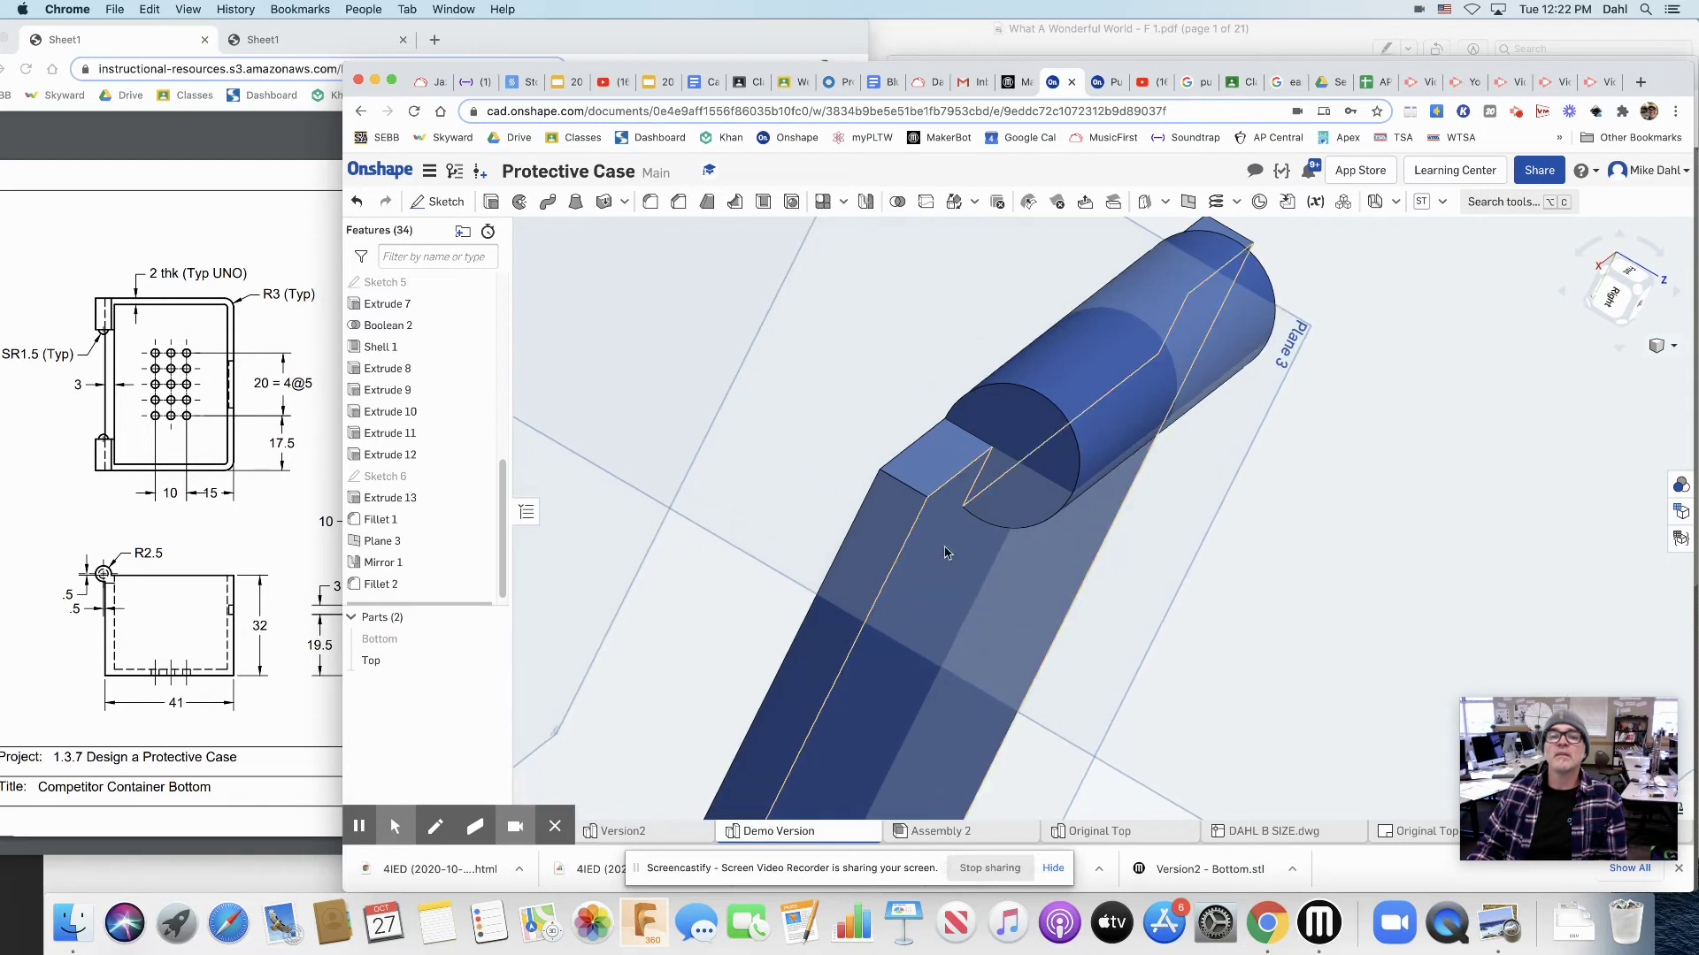
- Sketch a centred 2 mm diameter circle on the Top knuckle's end face as Sketch 7
{"action": "left_click", "coordinate": [436, 202]}
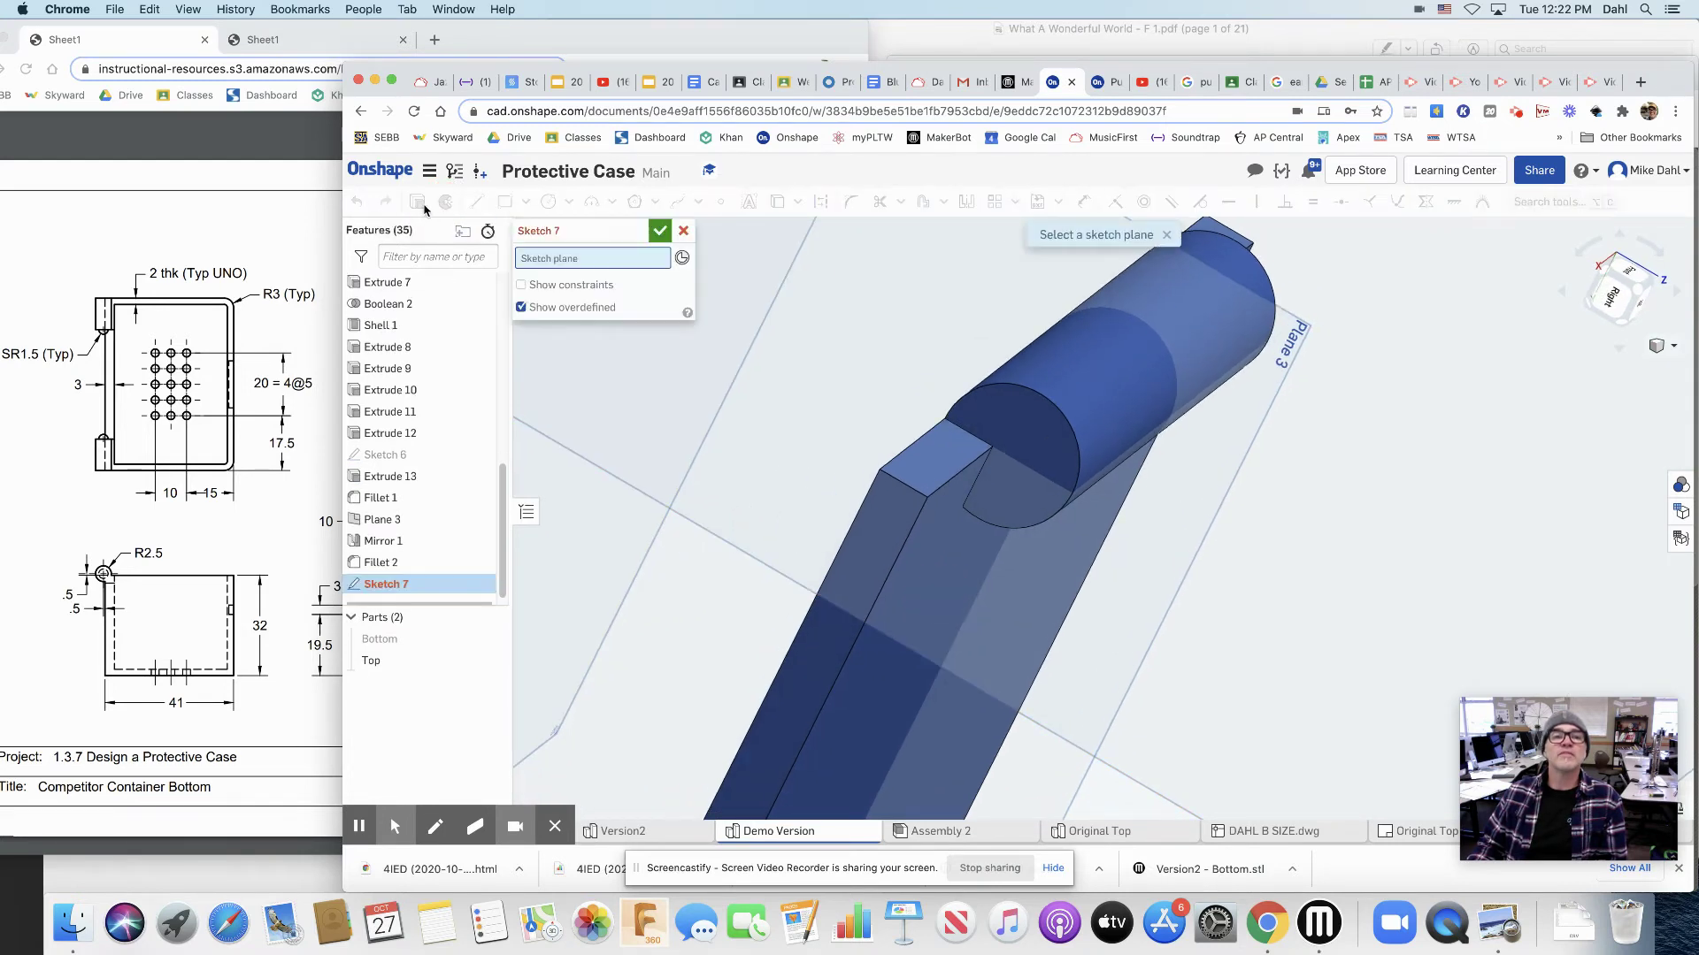
{"action": "left_click", "coordinate": [1032, 451]}
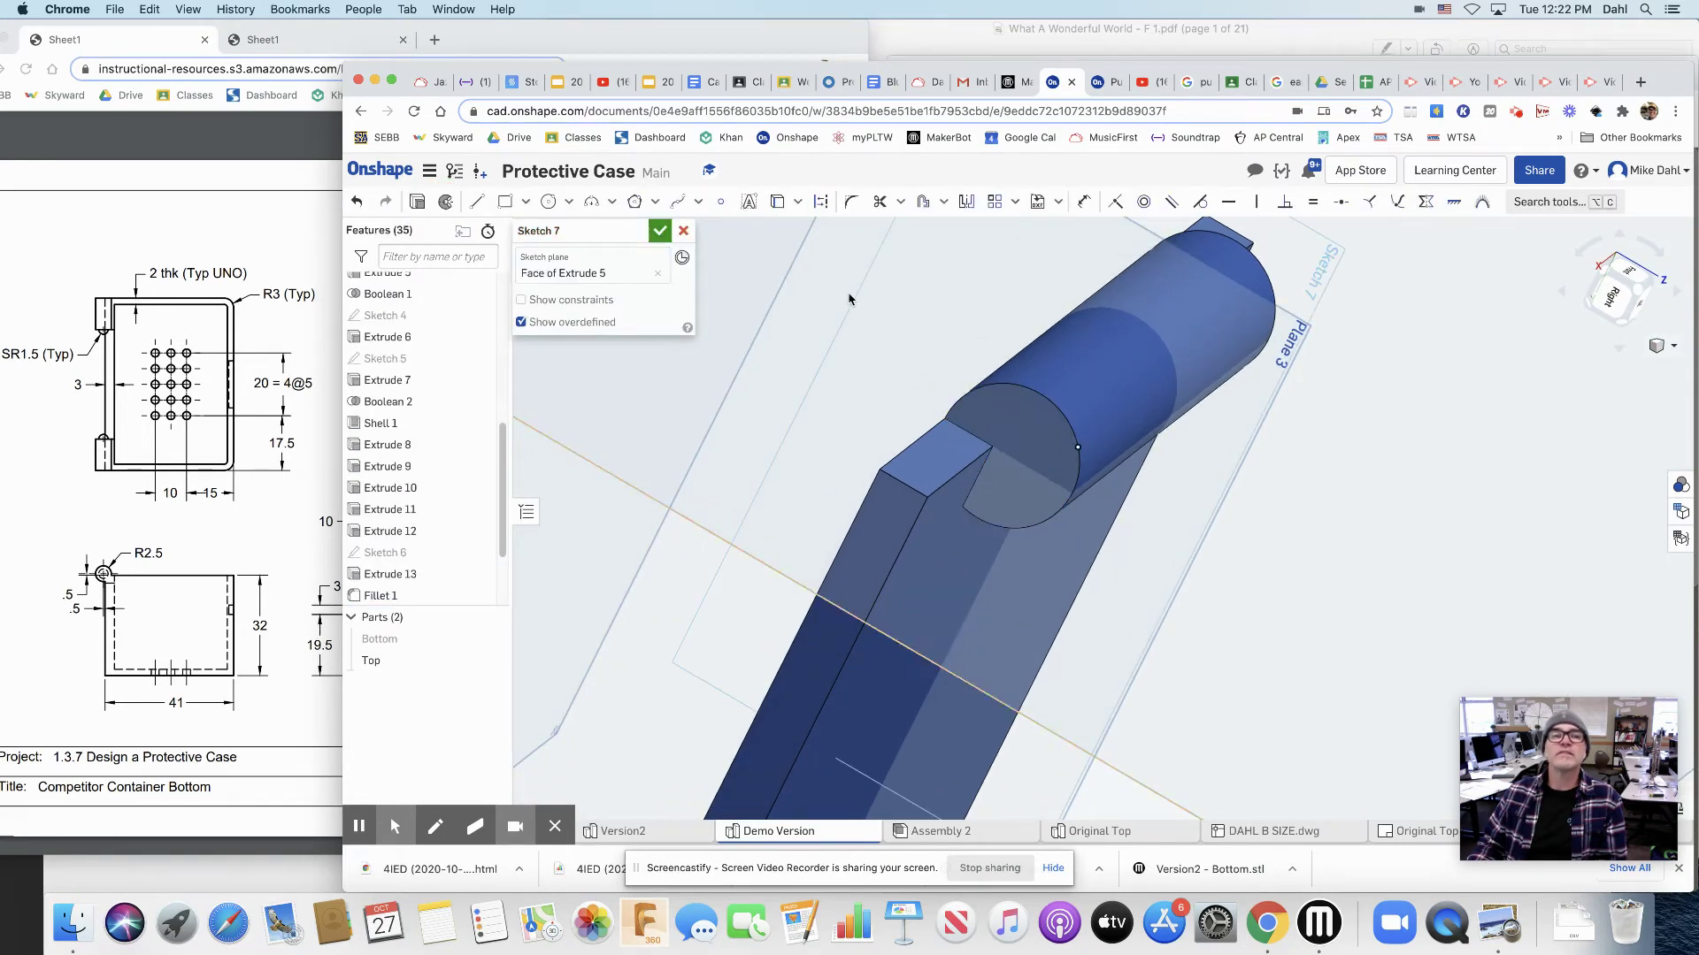
{"action": "left_click", "coordinate": [546, 203]}
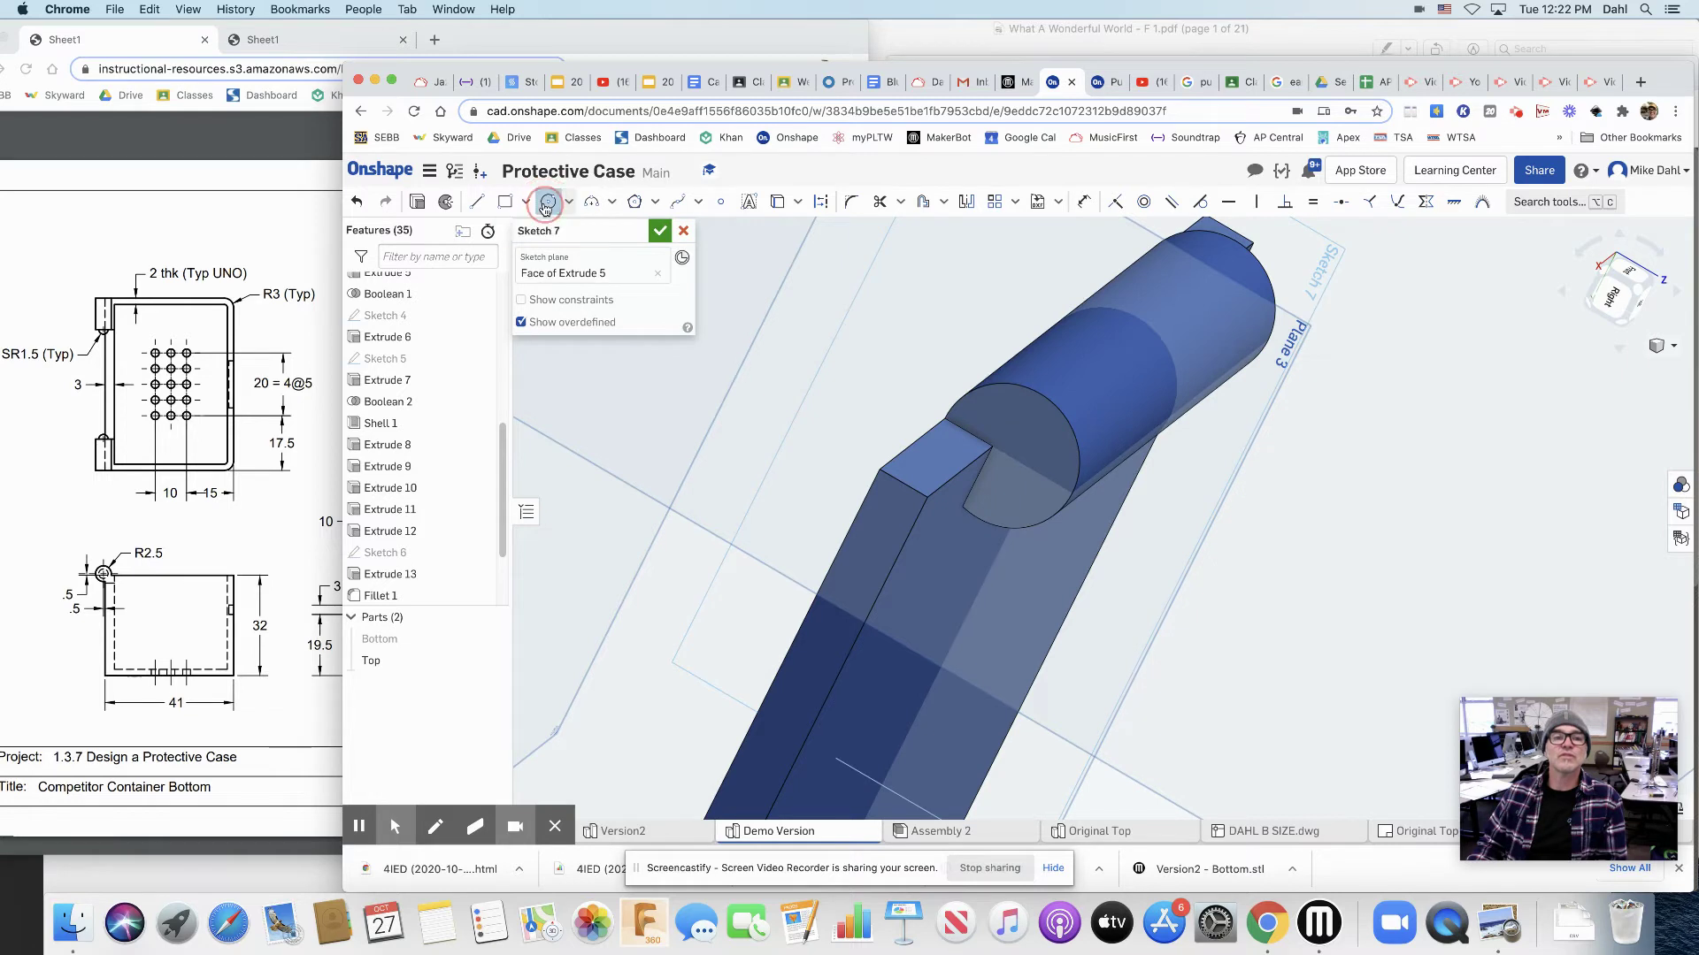
{"action": "left_click", "coordinate": [1008, 455]}
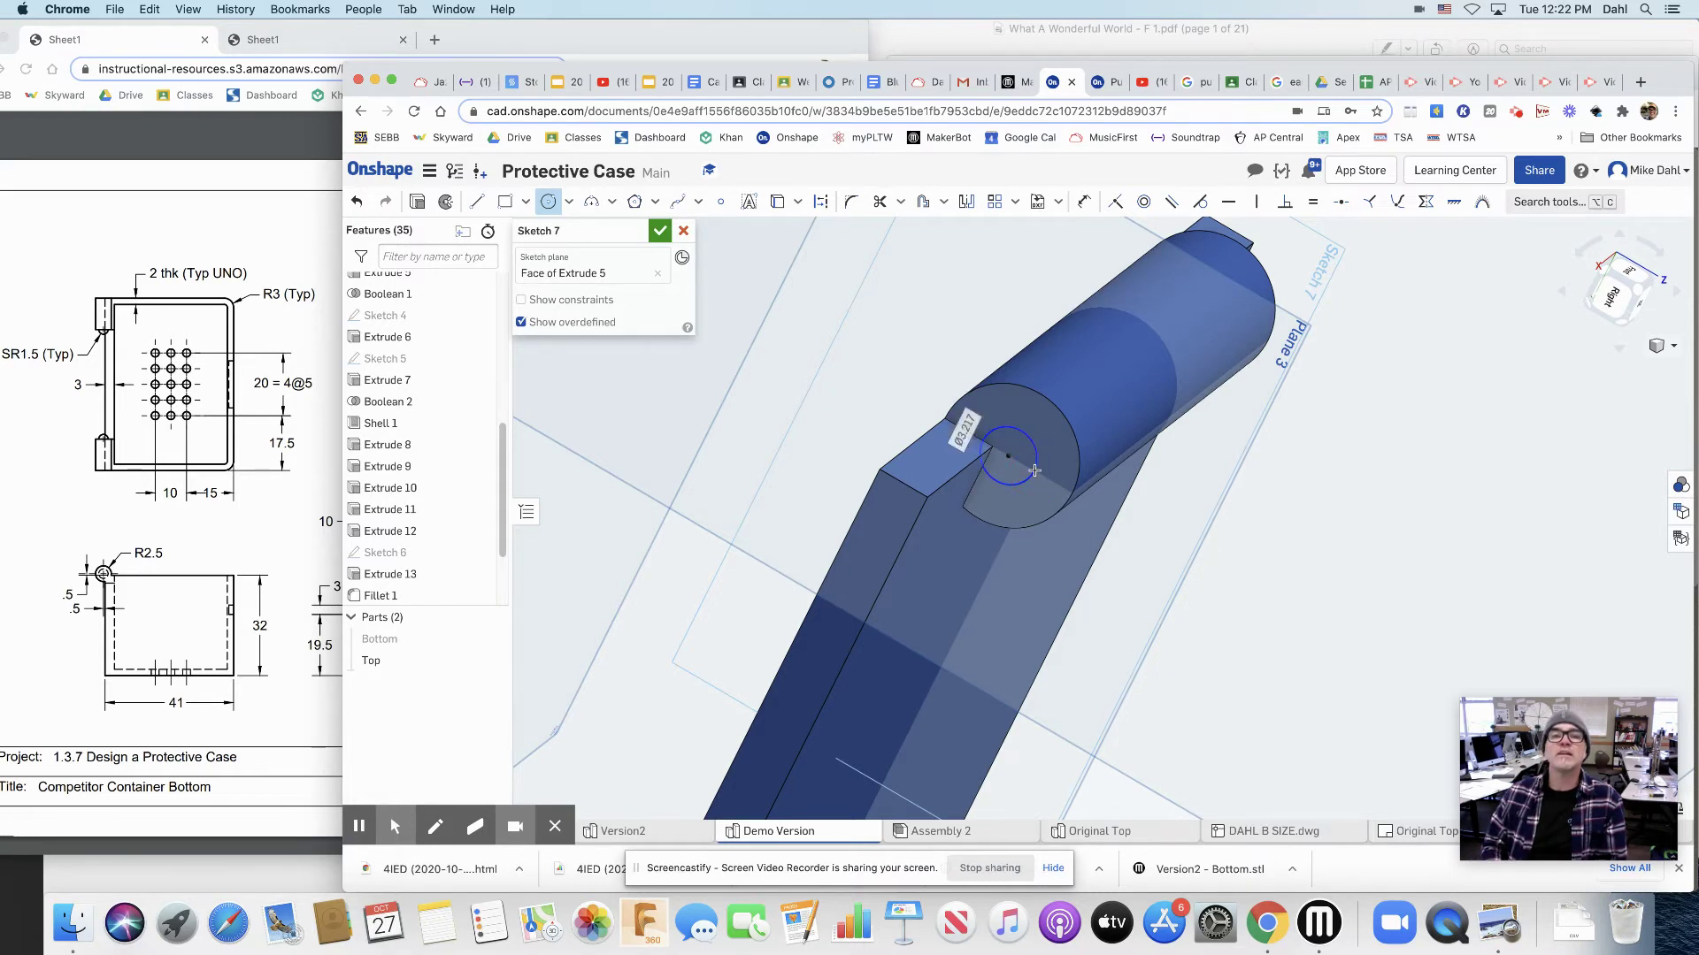
{"action": "type", "text": "2"}
{"action": "key", "text": "Return"}
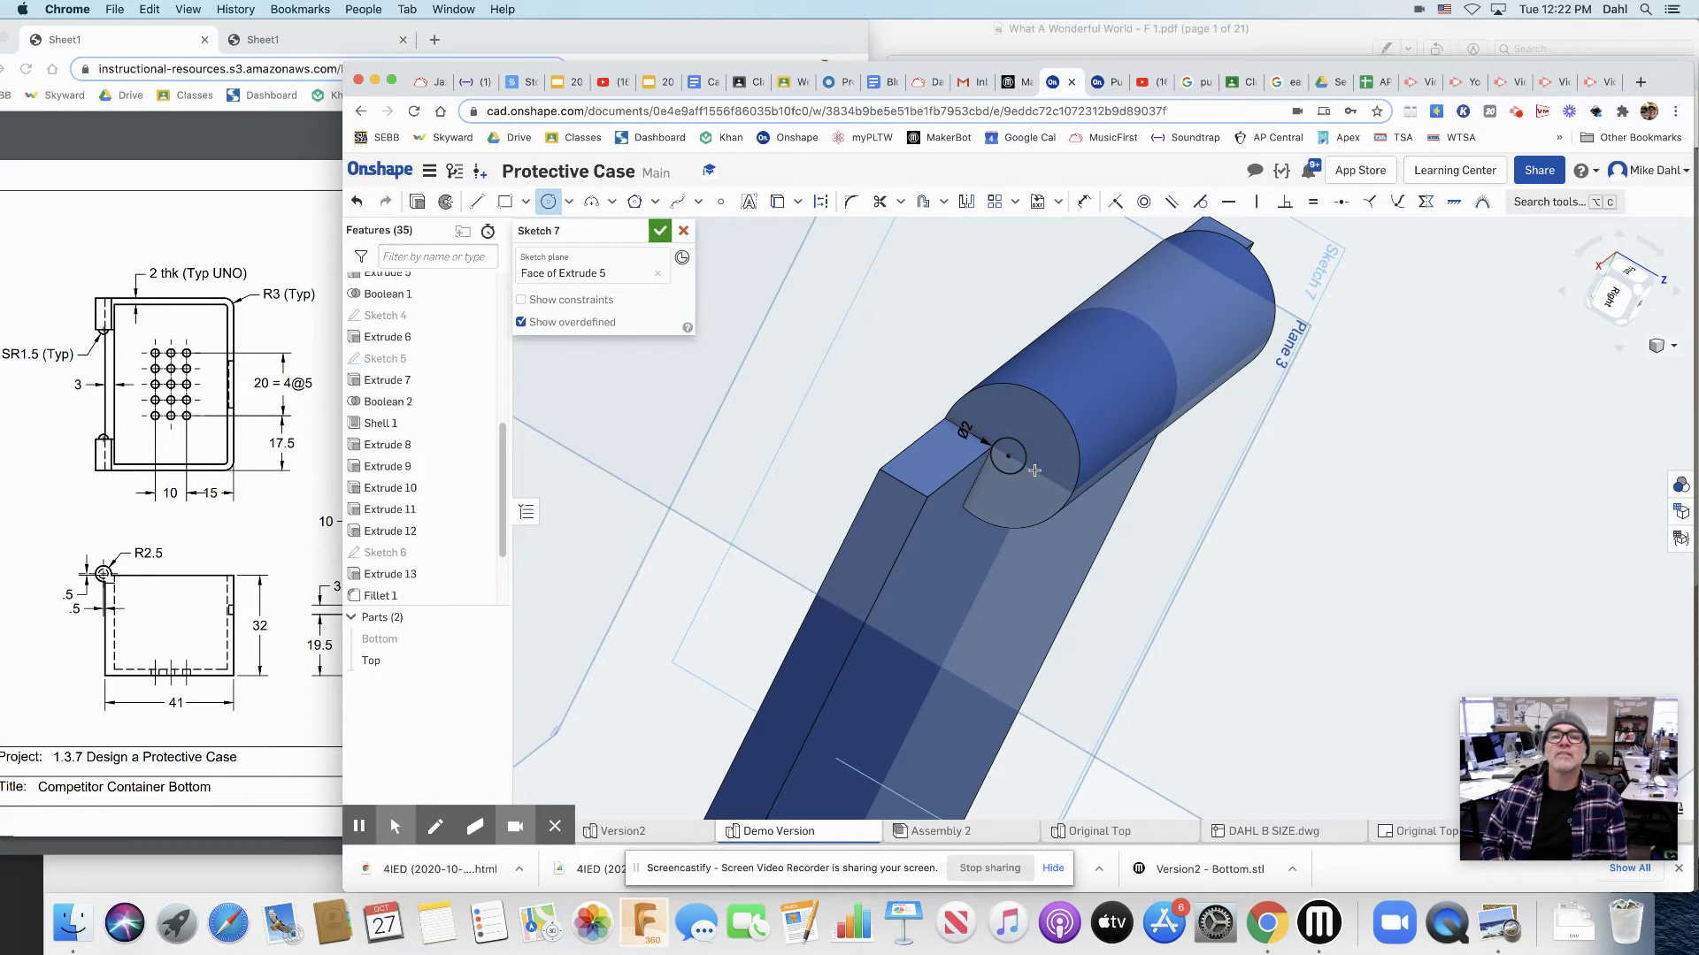
{"action": "left_click", "coordinate": [656, 232]}
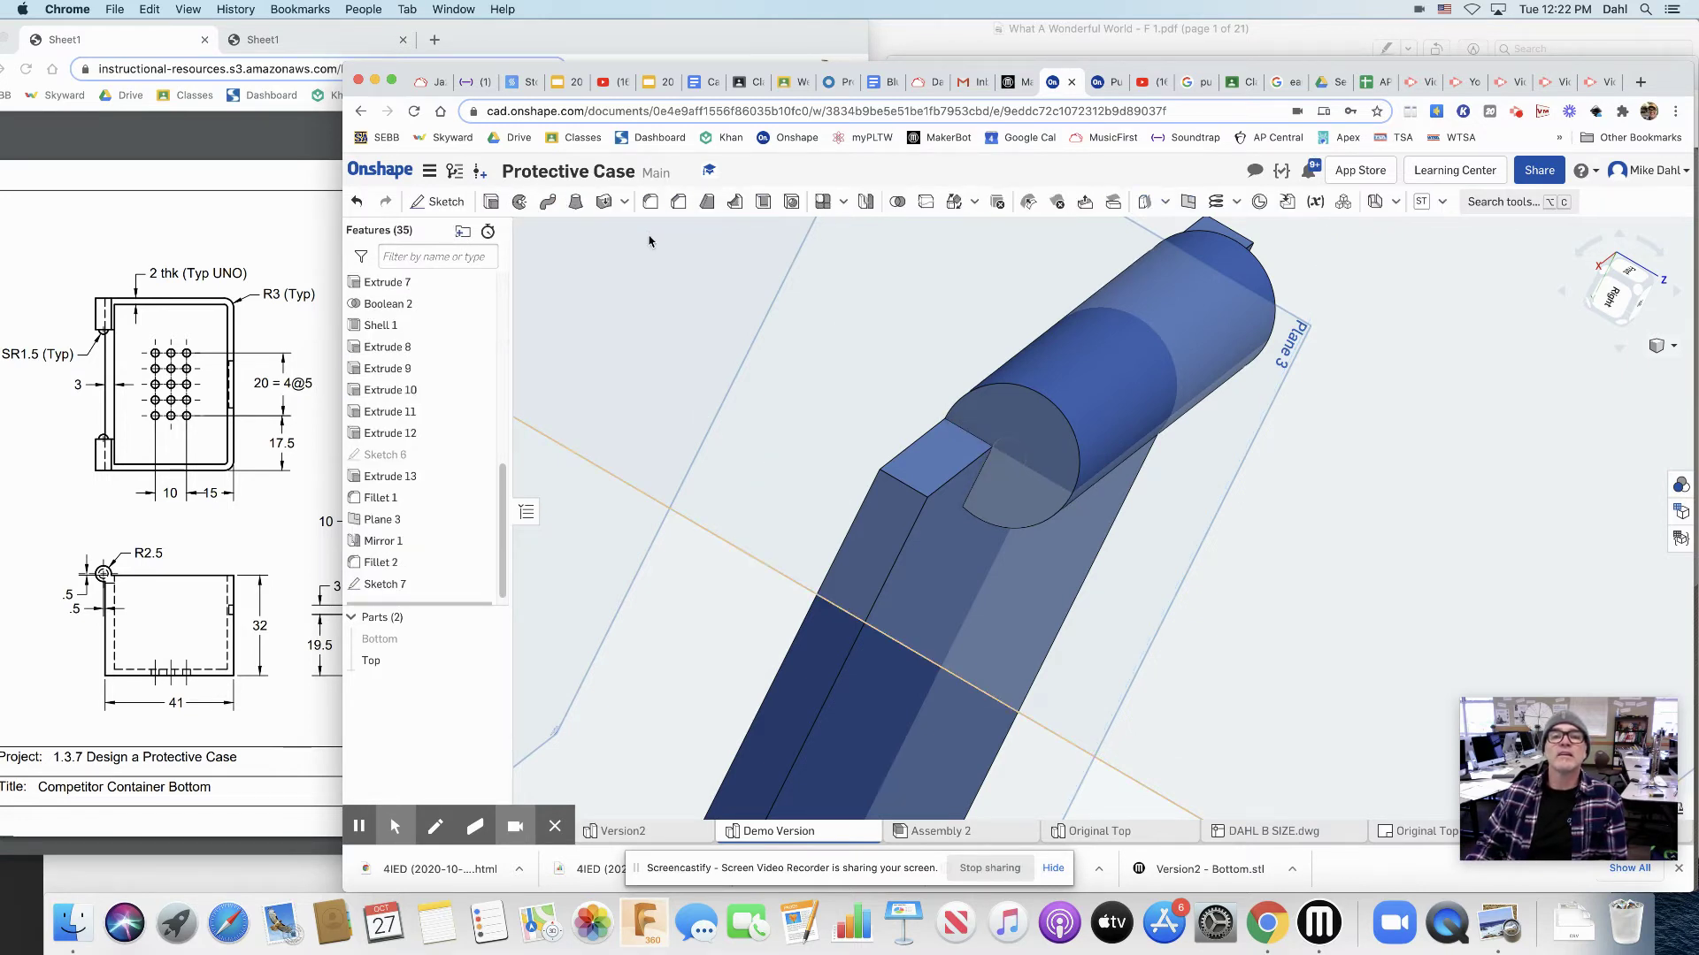
- Cut the Sketch 7 circle 1.5 mm deep into the knuckle end as Extrude 14
{"action": "left_click", "coordinate": [492, 201]}
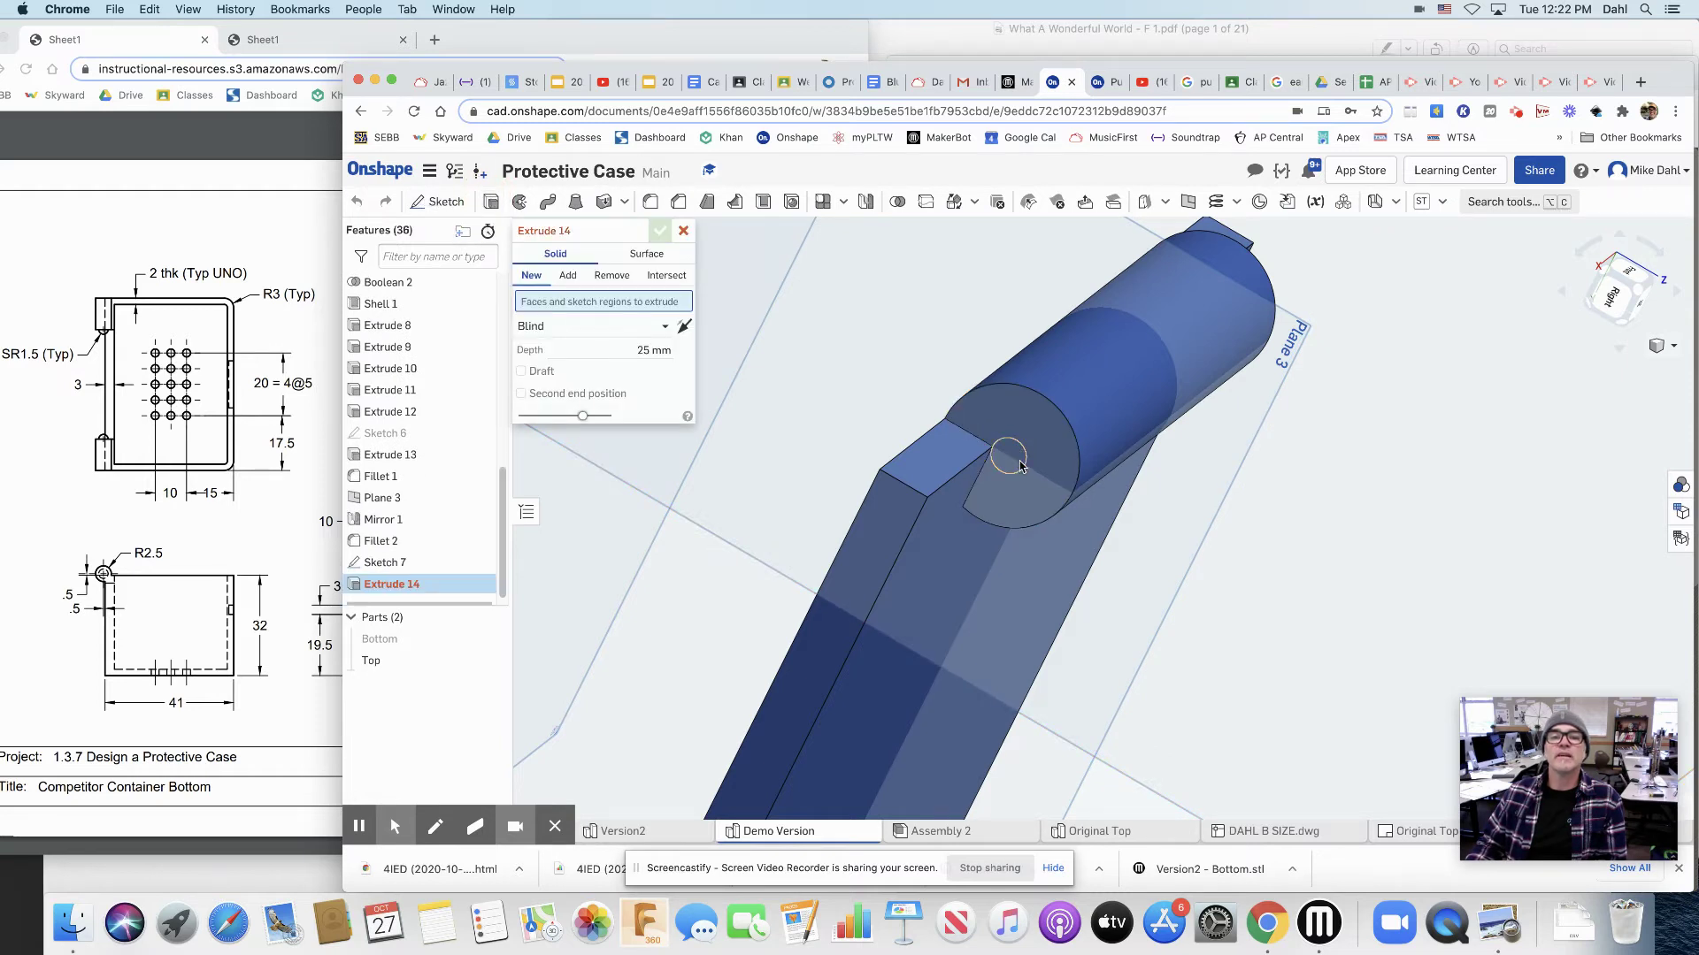
{"action": "left_click", "coordinate": [1020, 466]}
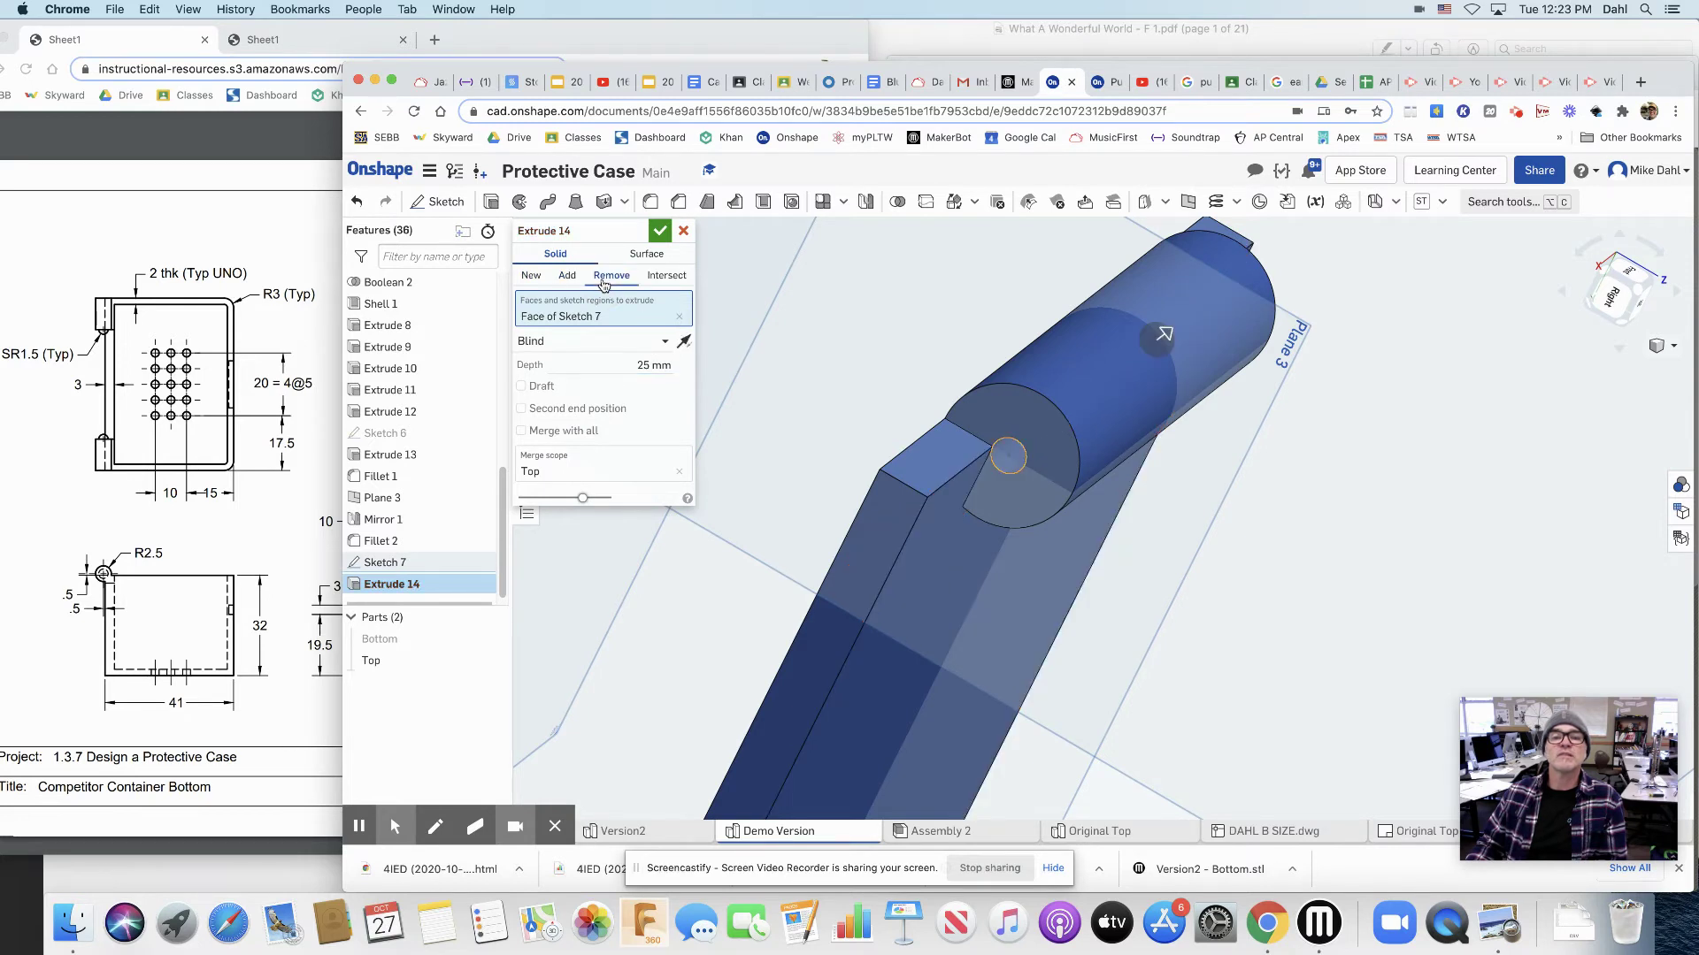
{"action": "left_click", "coordinate": [624, 366]}
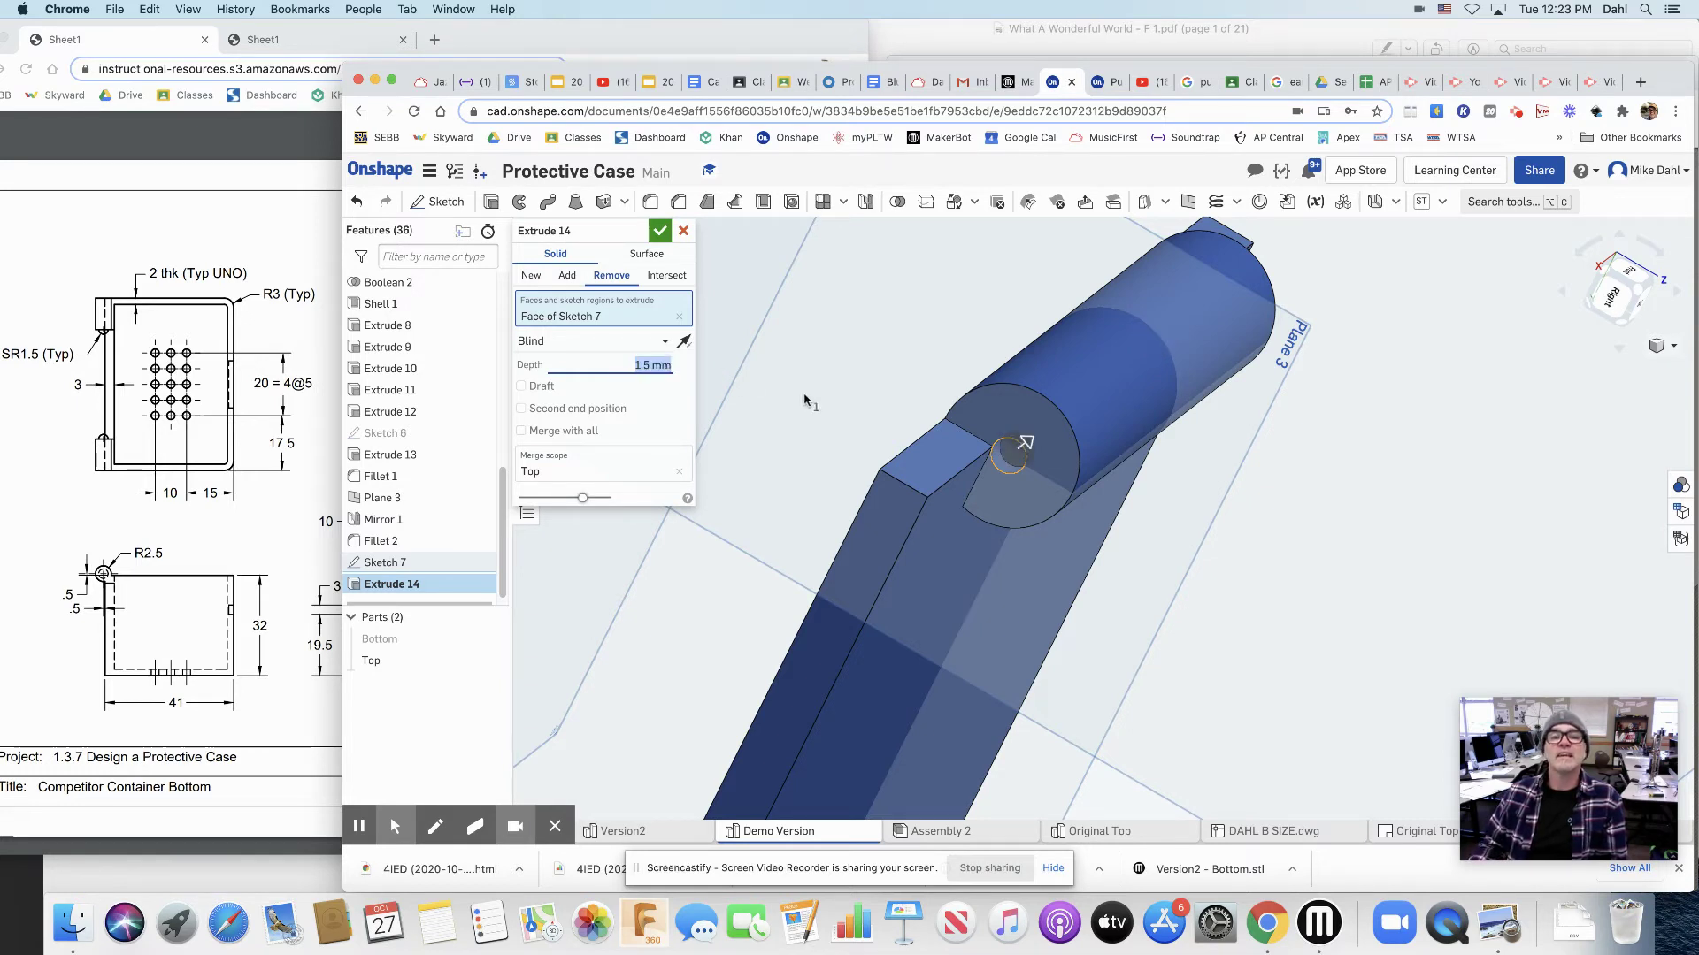
{"action": "right_click_drag", "start_coordinate": [805, 400], "coordinate": [809, 404]}
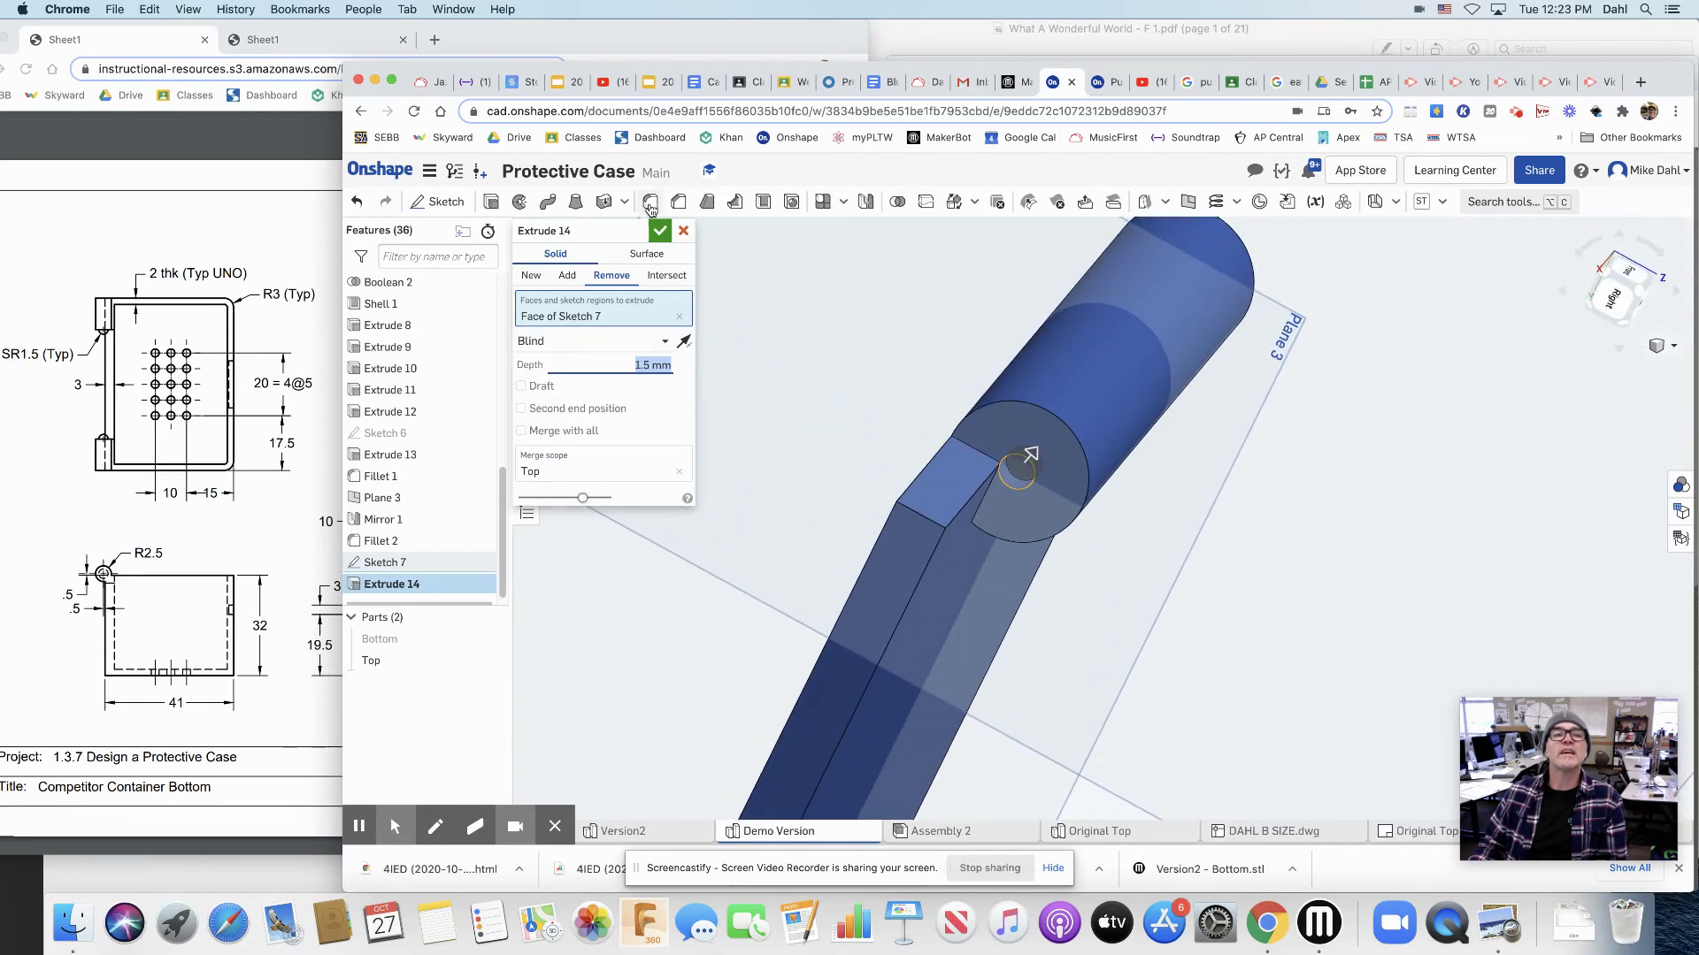
{"action": "left_click", "coordinate": [659, 232]}
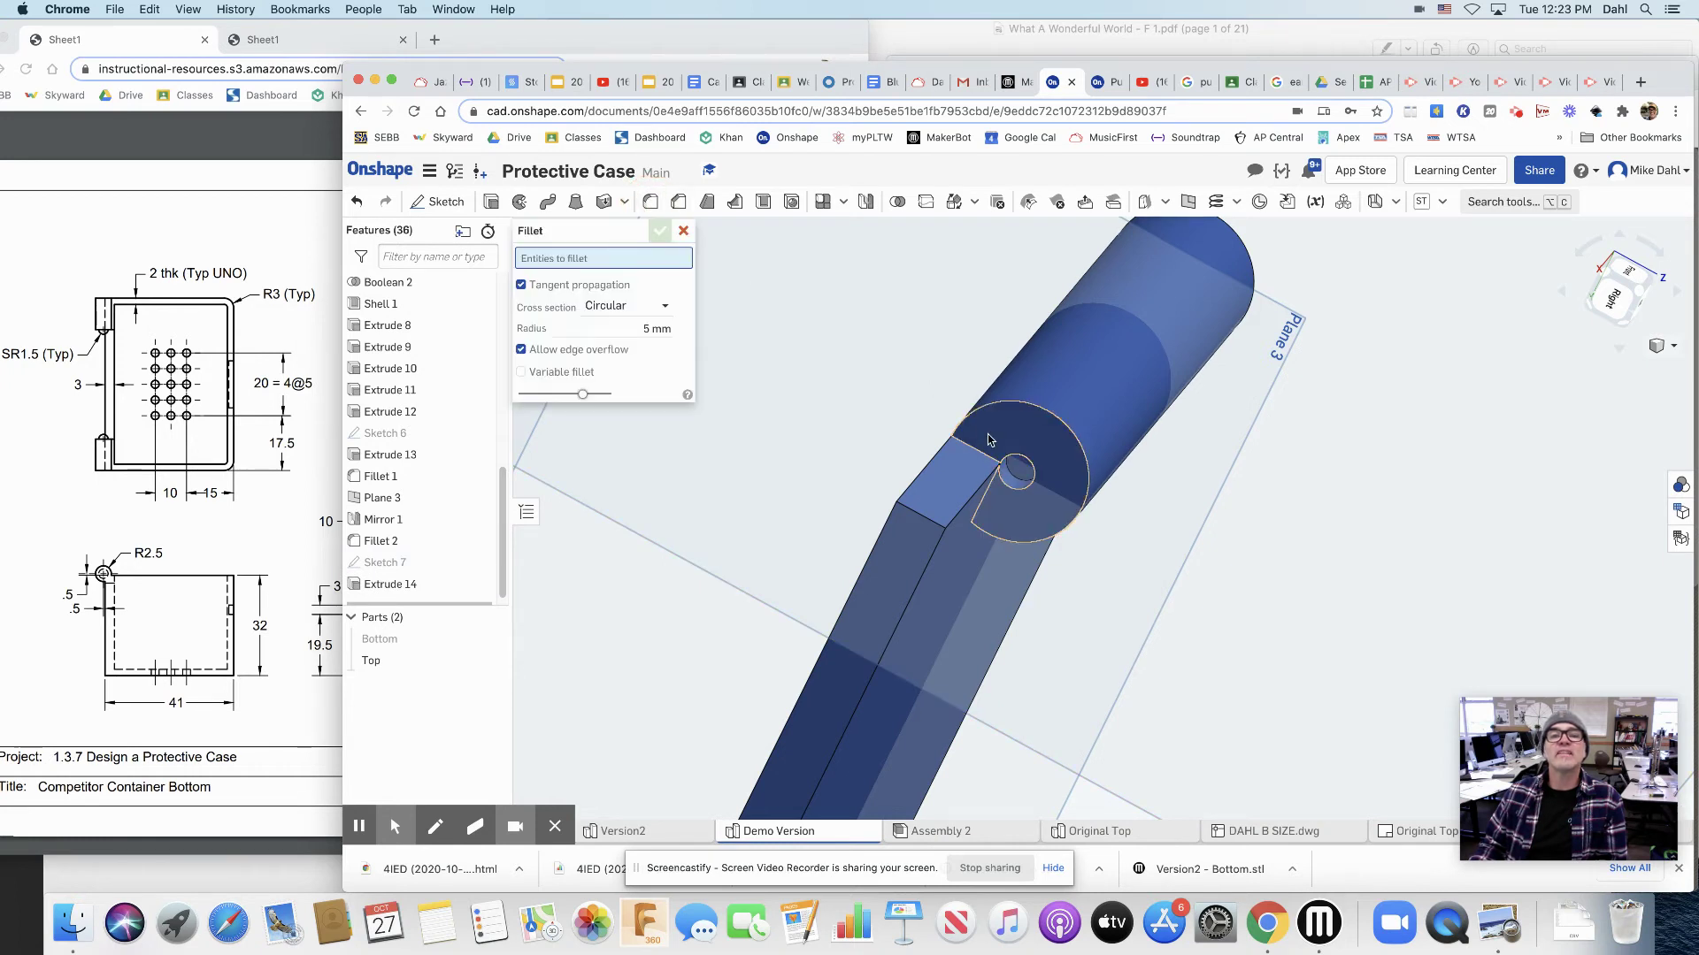
- Round the pin hole's edge with a 0.5 mm fillet
{"action": "left_click", "coordinate": [1011, 475]}
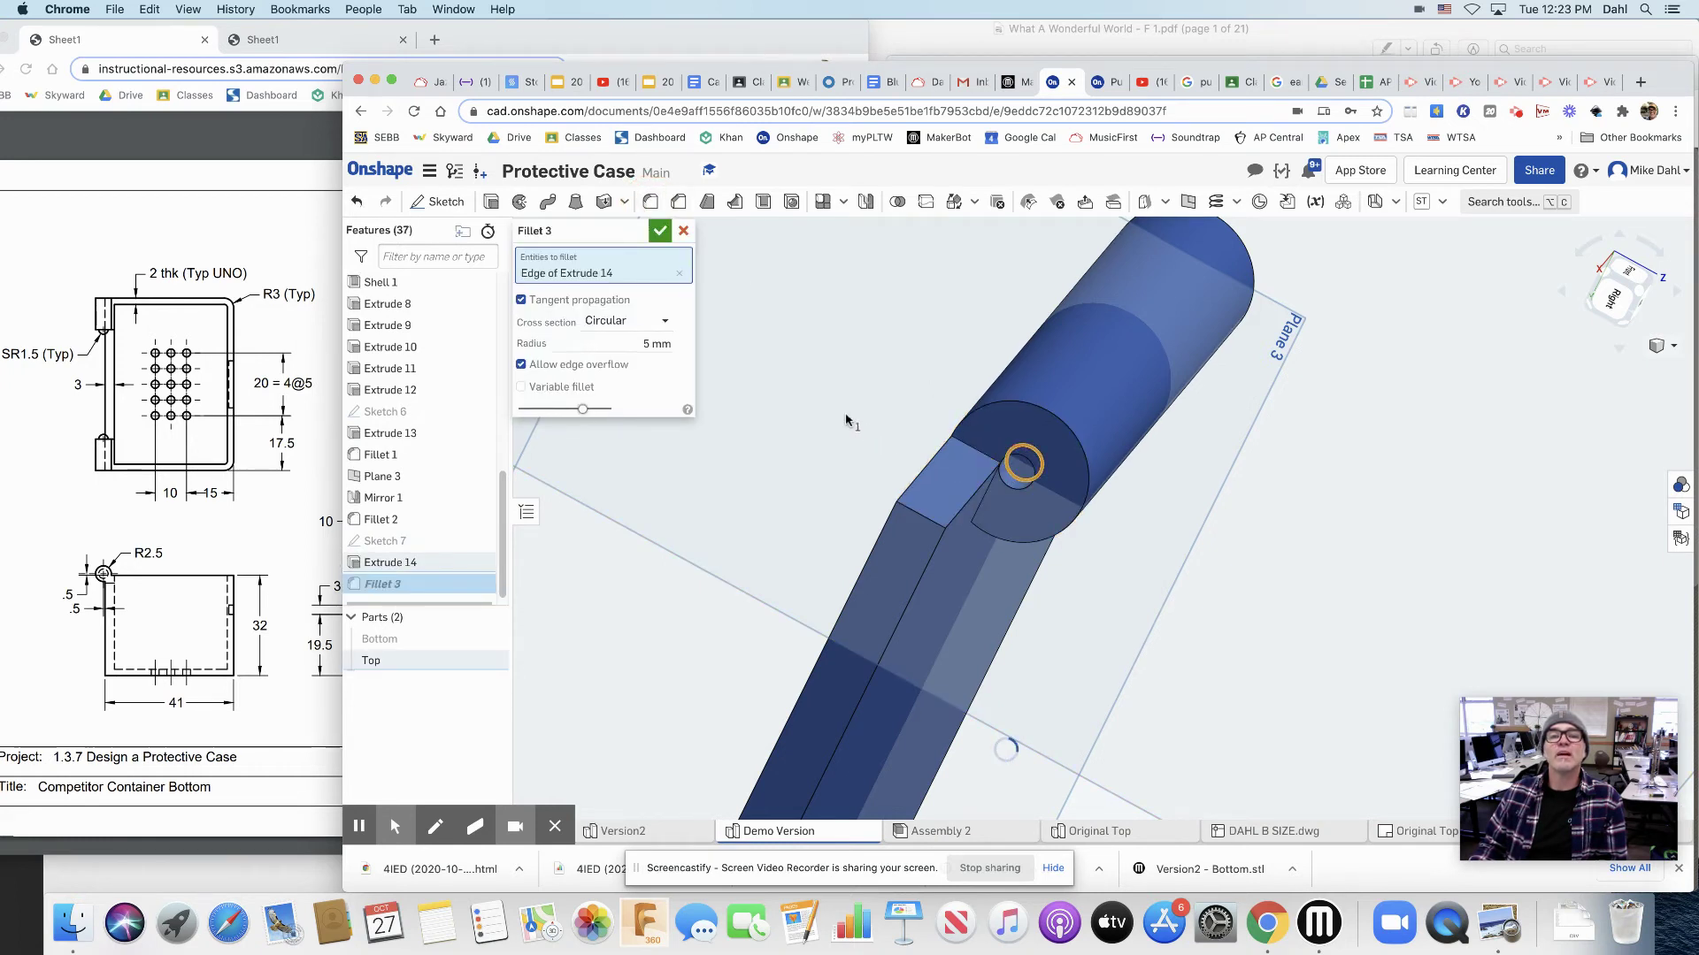
{"action": "left_click", "coordinate": [639, 342]}
{"action": "type", "text": ".5"}
{"action": "key", "text": "Return"}
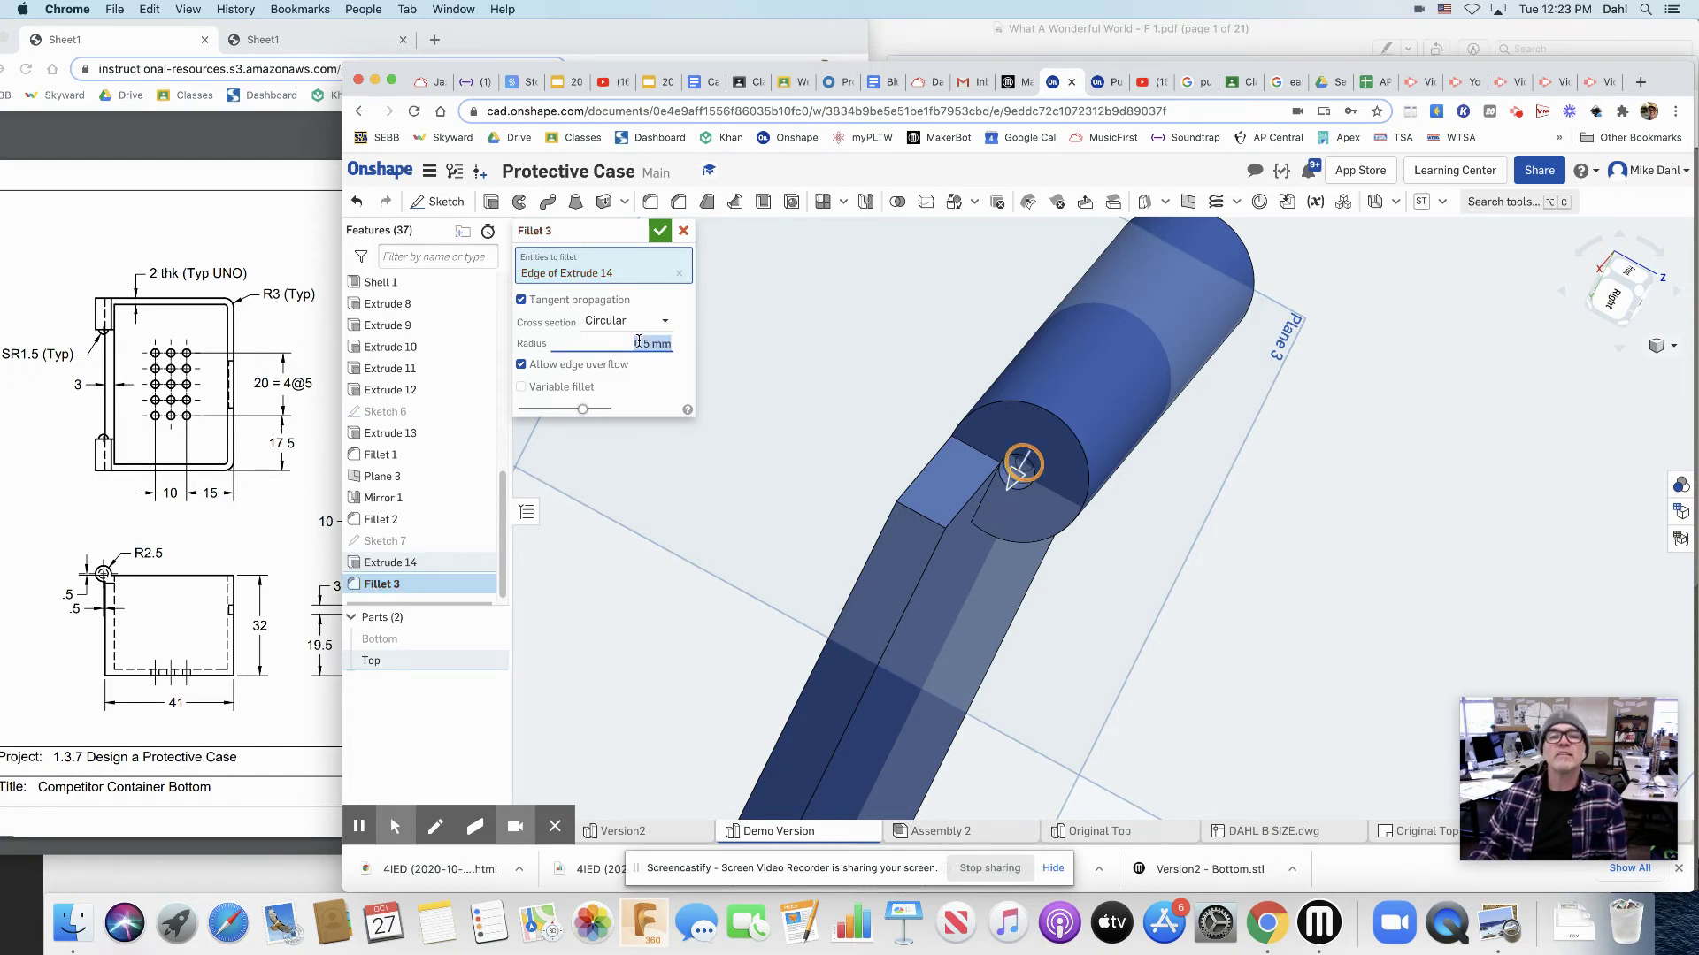
{"action": "left_click", "coordinate": [659, 232]}
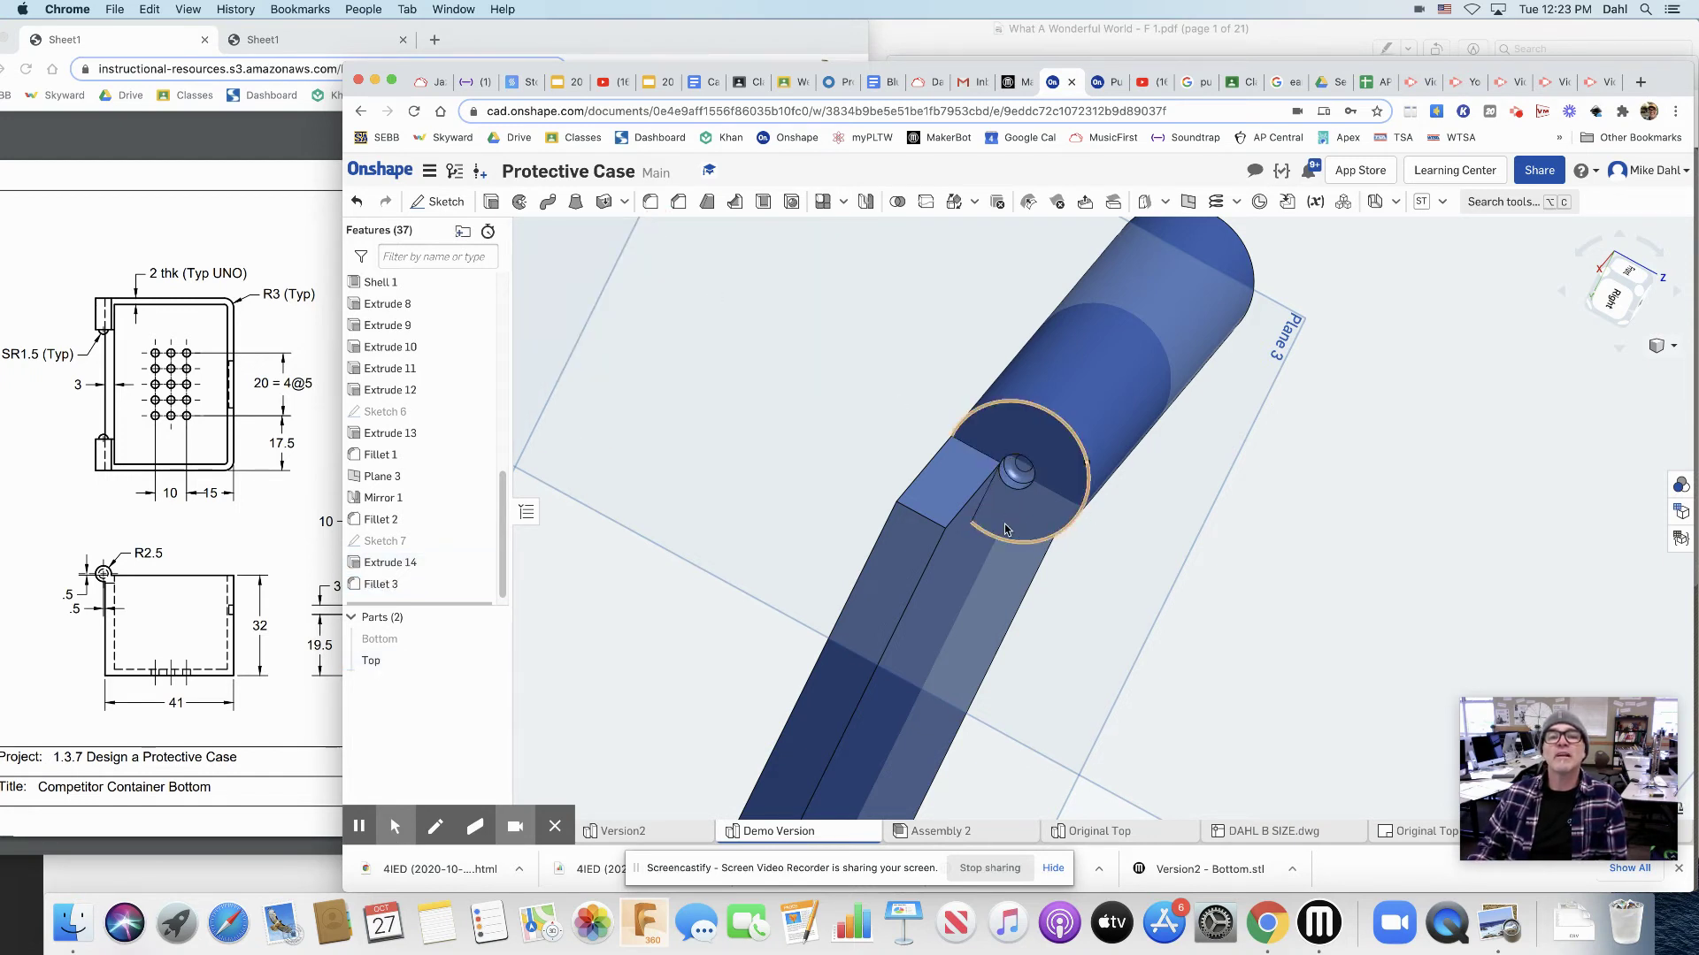
- Feature-mirror Extrude 14 and Fillet 3 across Plane 3 onto the knuckle's other end
{"action": "right_click_drag", "start_coordinate": [1005, 522], "coordinate": [1214, 483]}
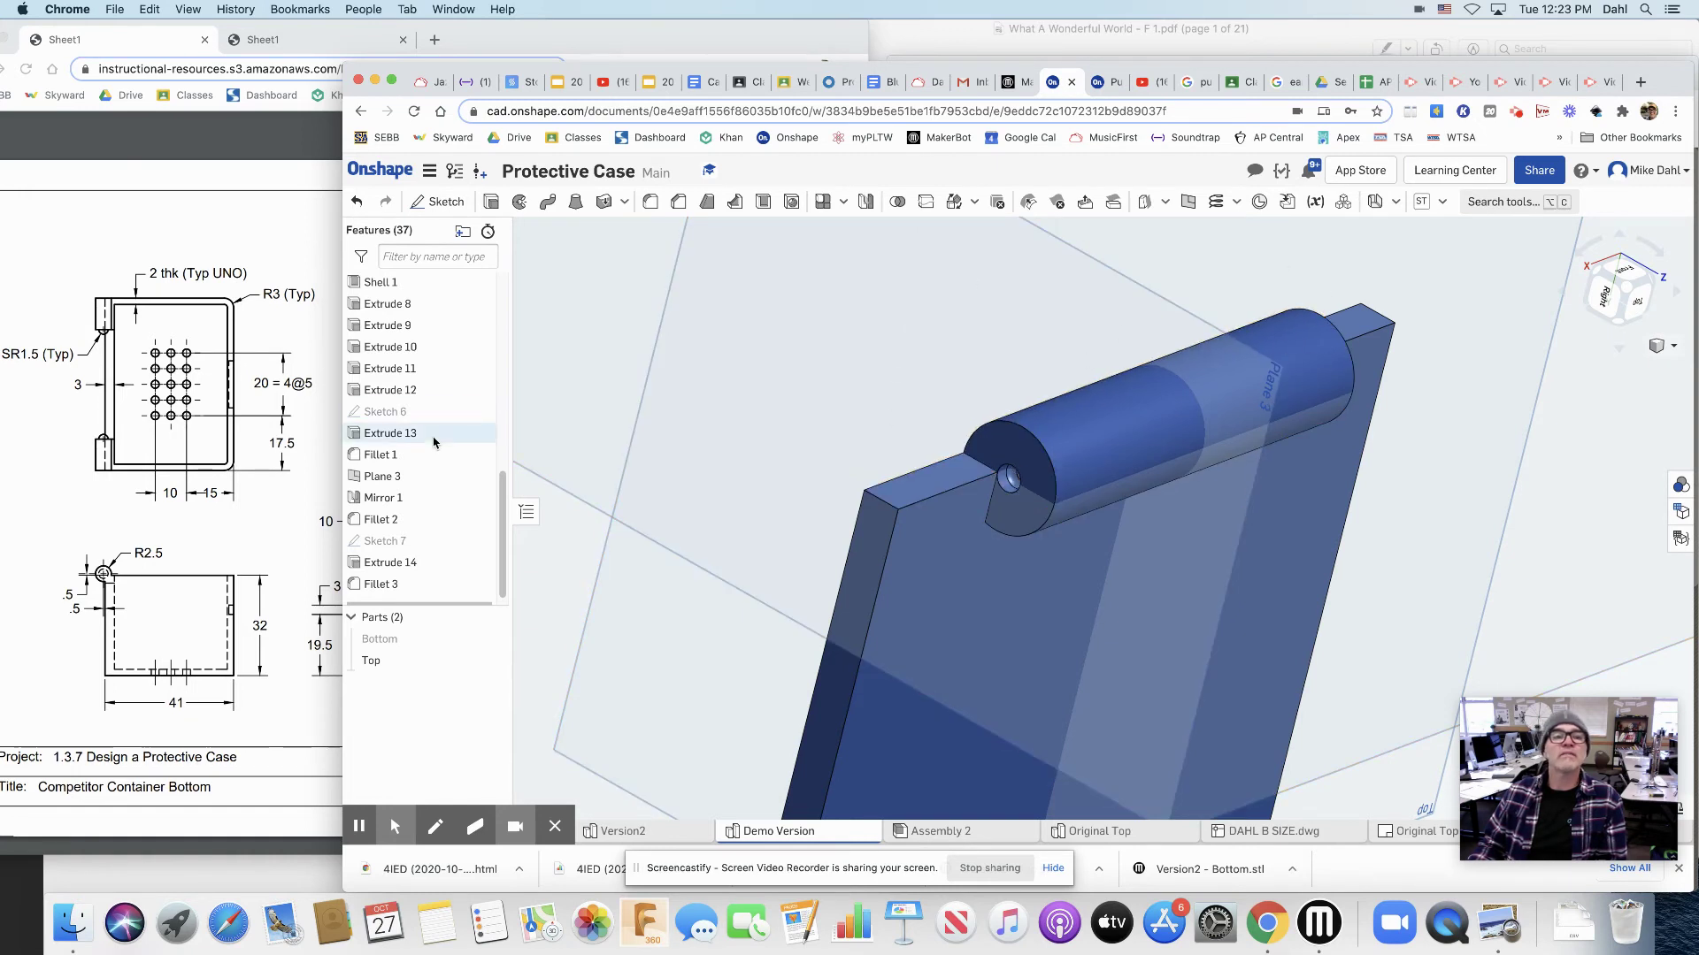
{"action": "left_click", "coordinate": [868, 203]}
{"action": "left_click", "coordinate": [569, 256]}
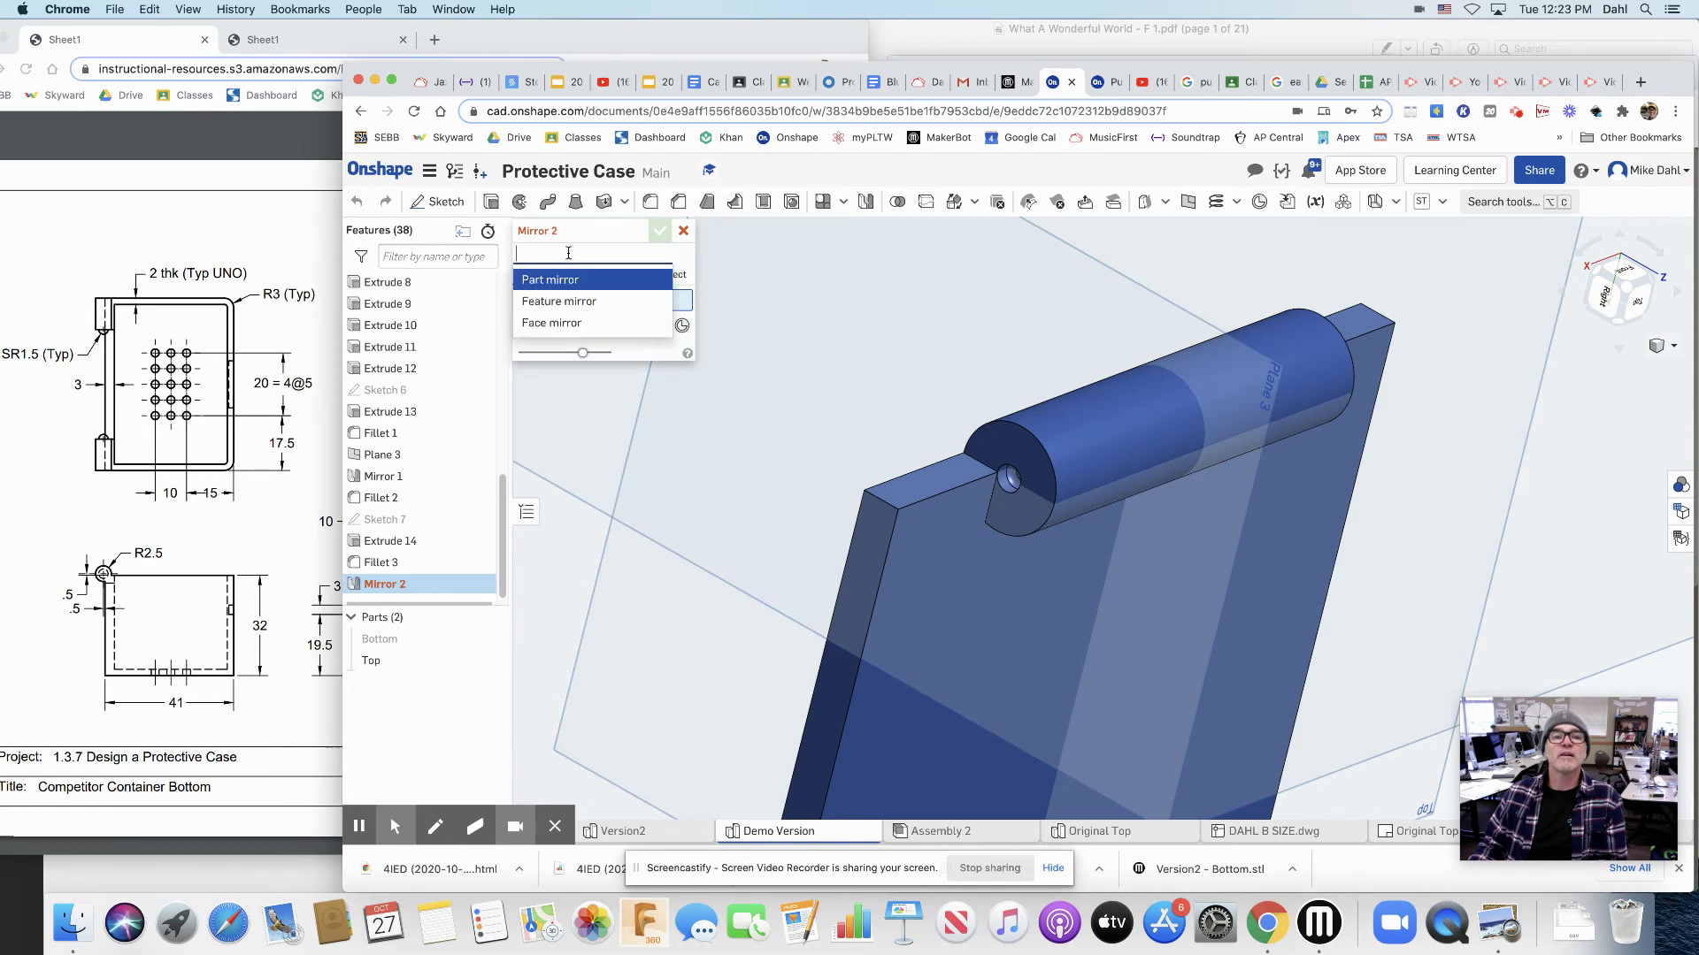
{"action": "left_click", "coordinate": [559, 303]}
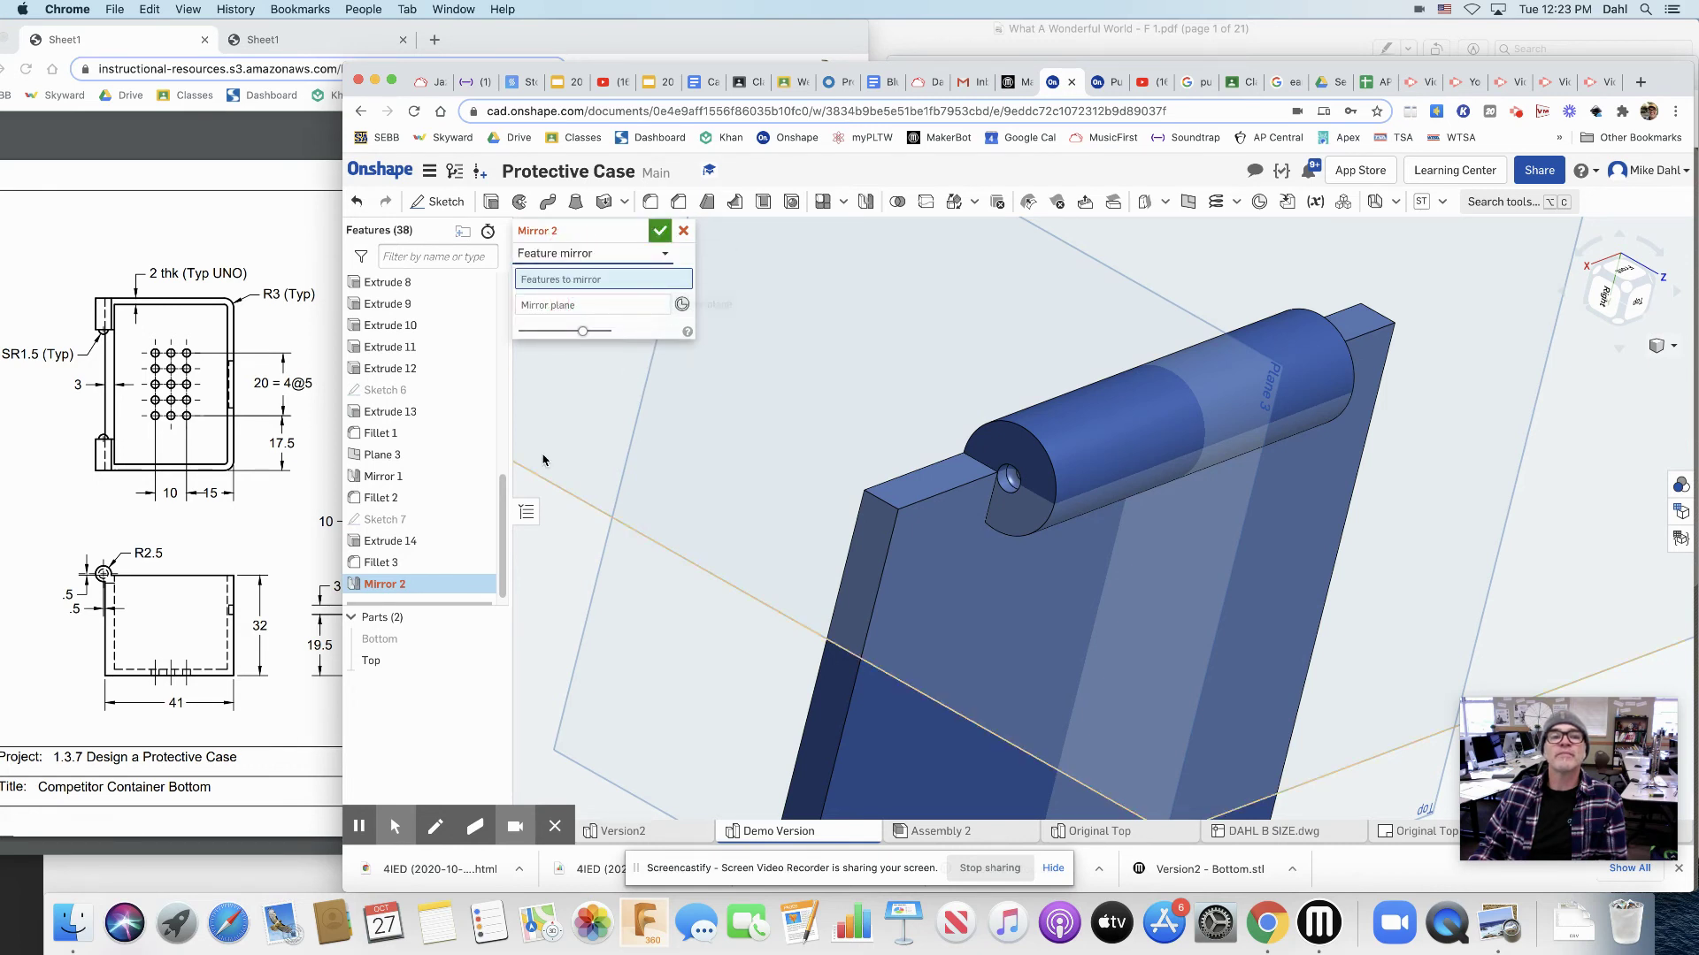
{"action": "left_click", "coordinate": [392, 544]}
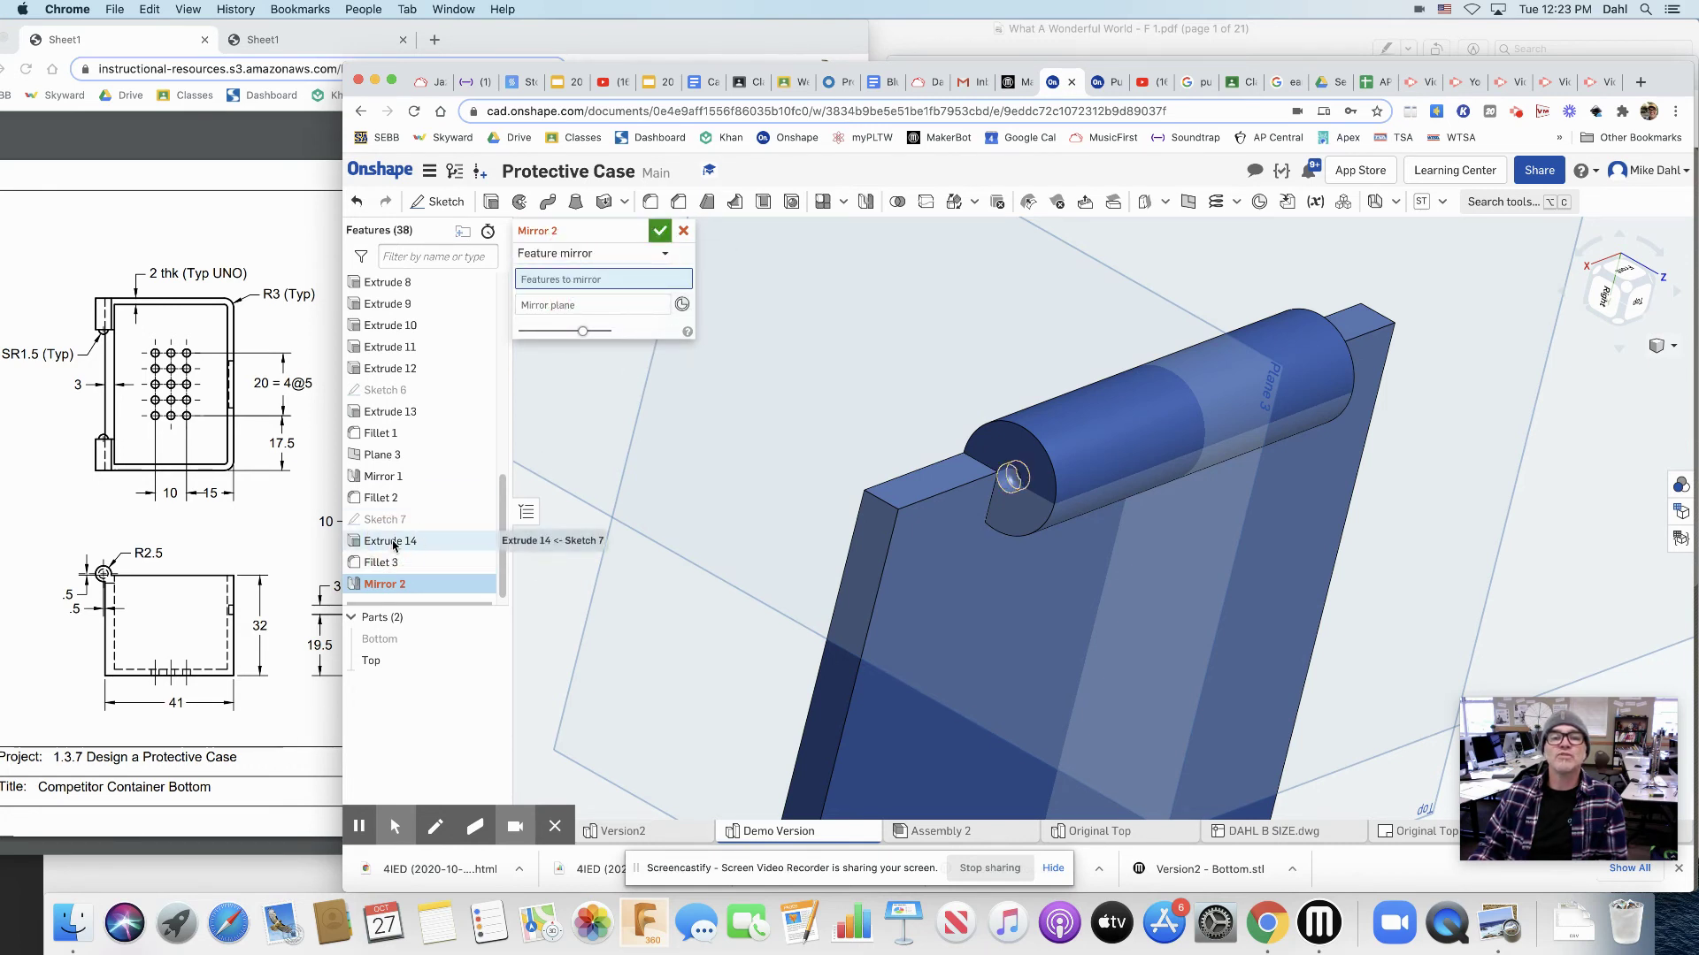
{"action": "left_click", "coordinate": [381, 563]}
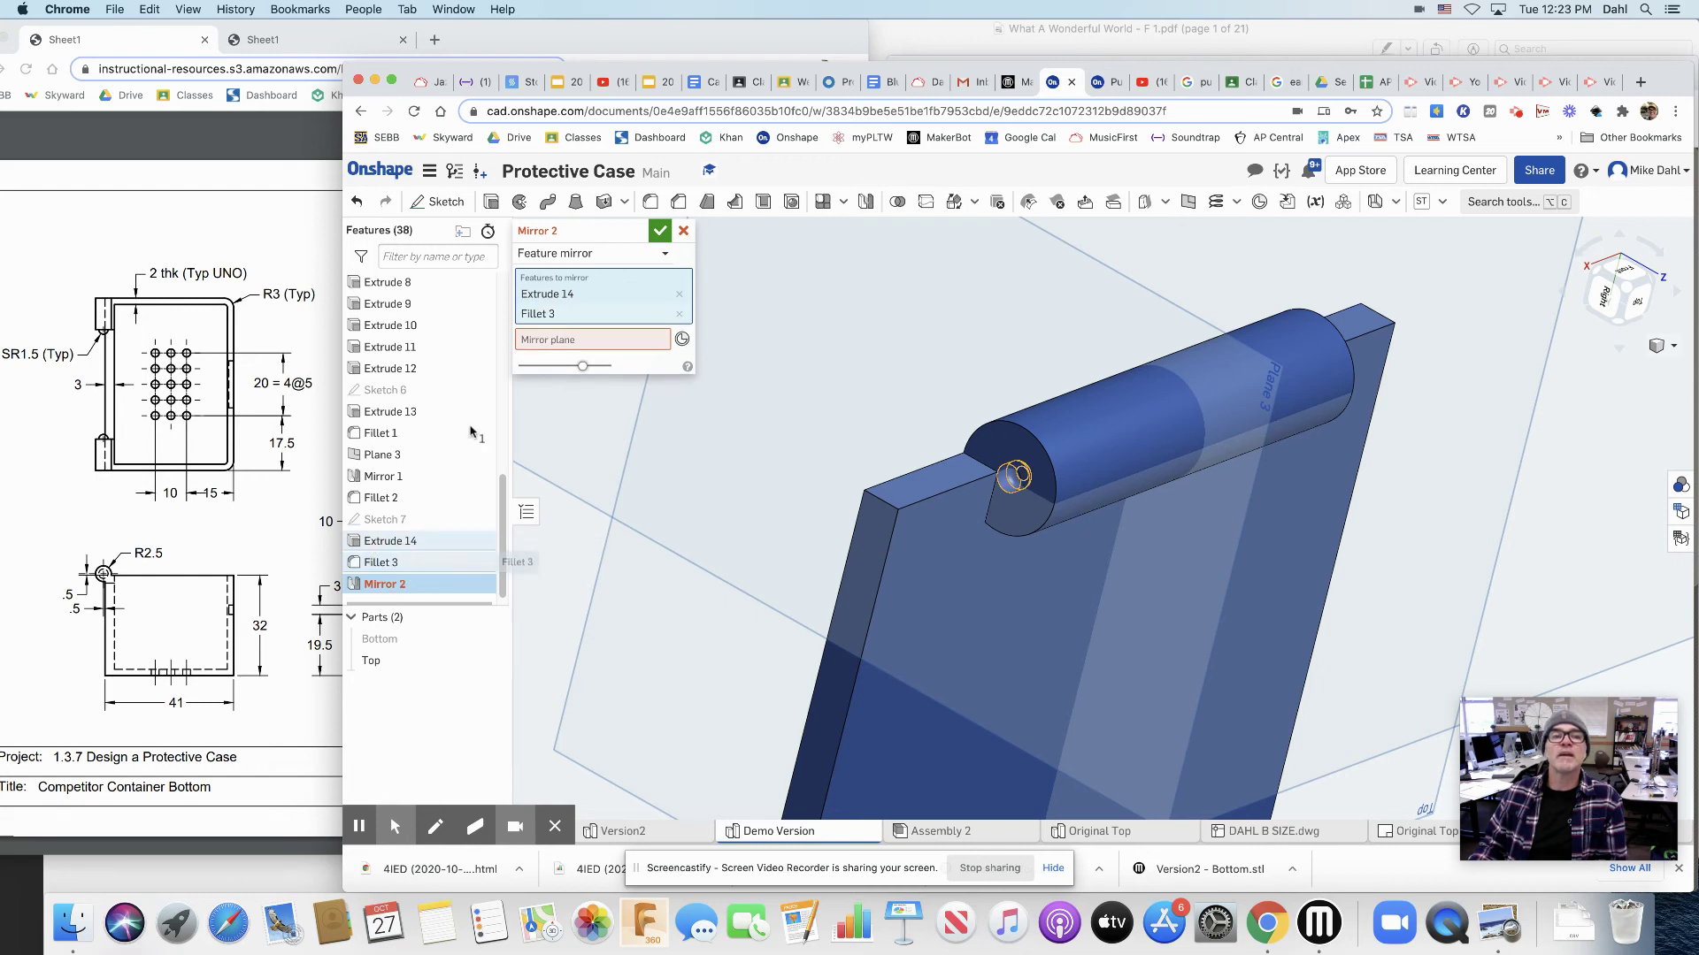
{"action": "left_click", "coordinate": [566, 341]}
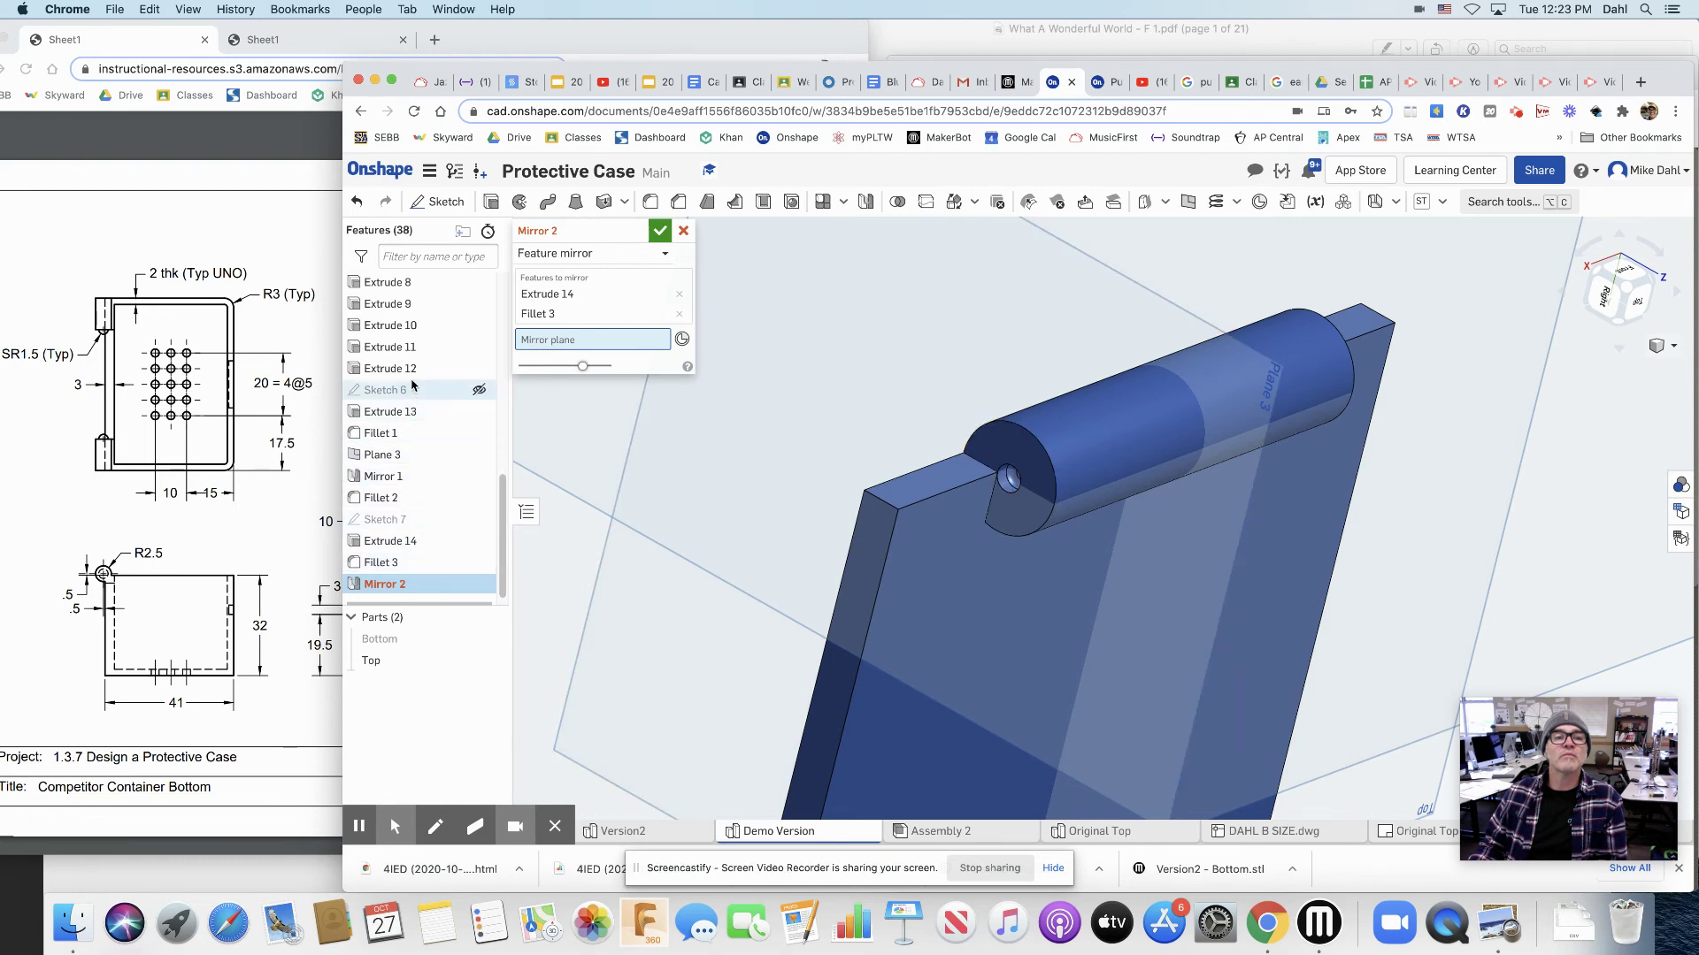
{"action": "scroll", "coordinate": [389, 539], "scroll_direction": "down", "scroll_amount": 1}
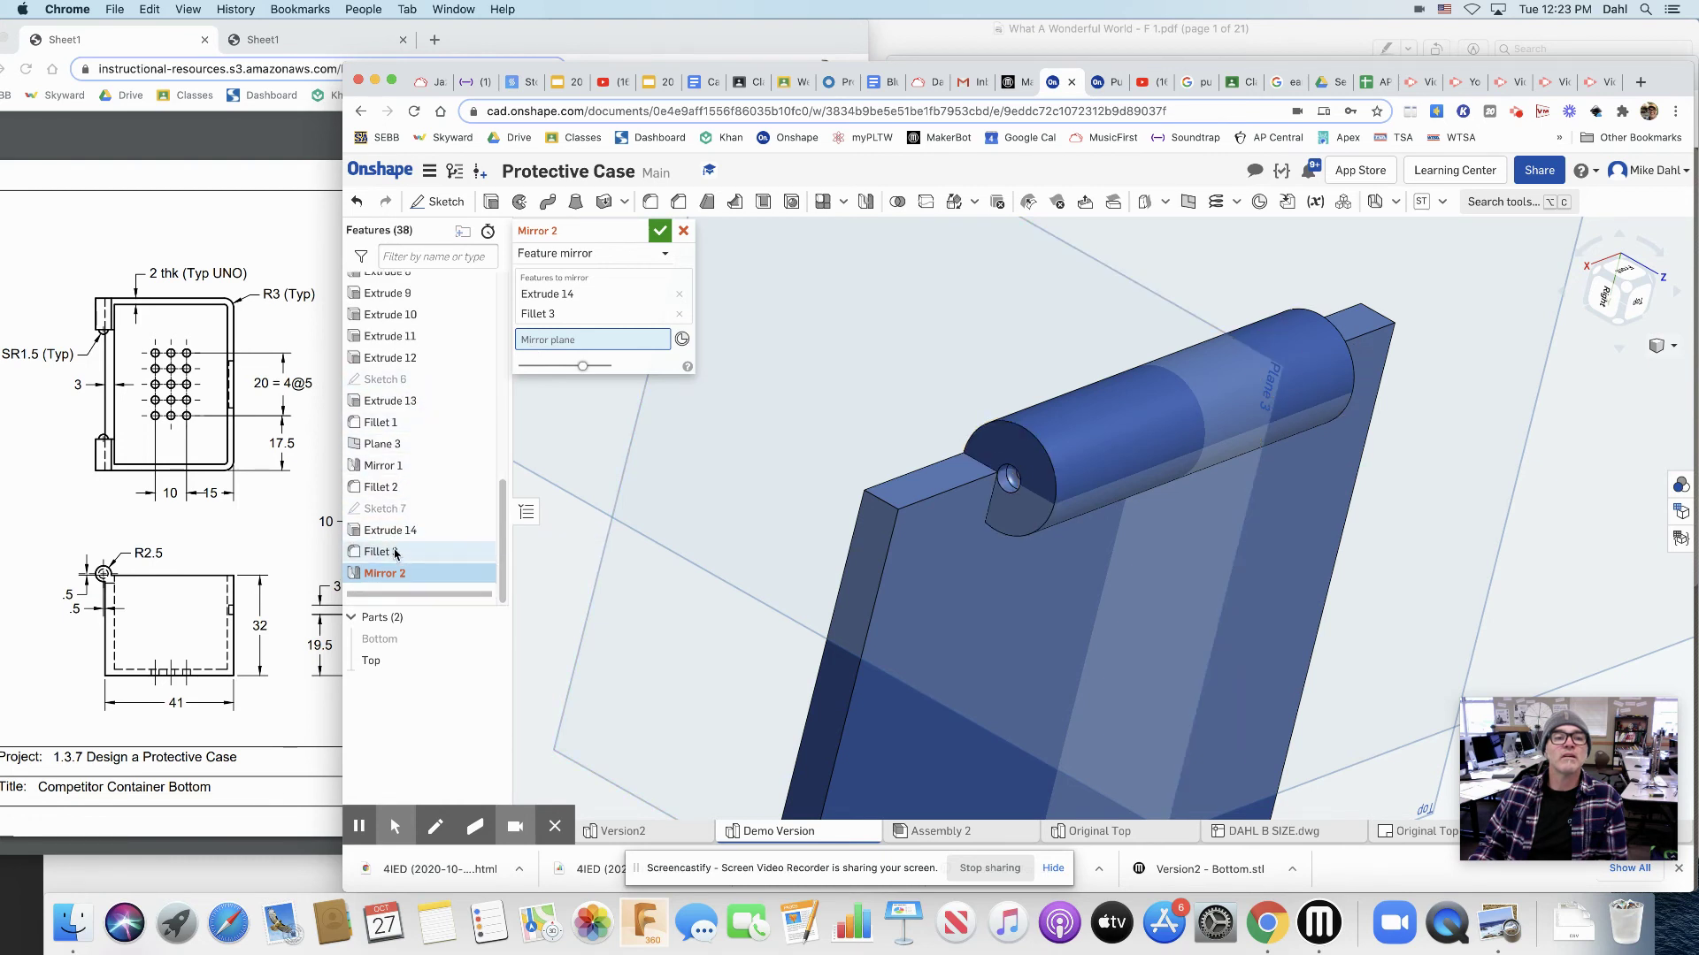
{"action": "left_click", "coordinate": [397, 446]}
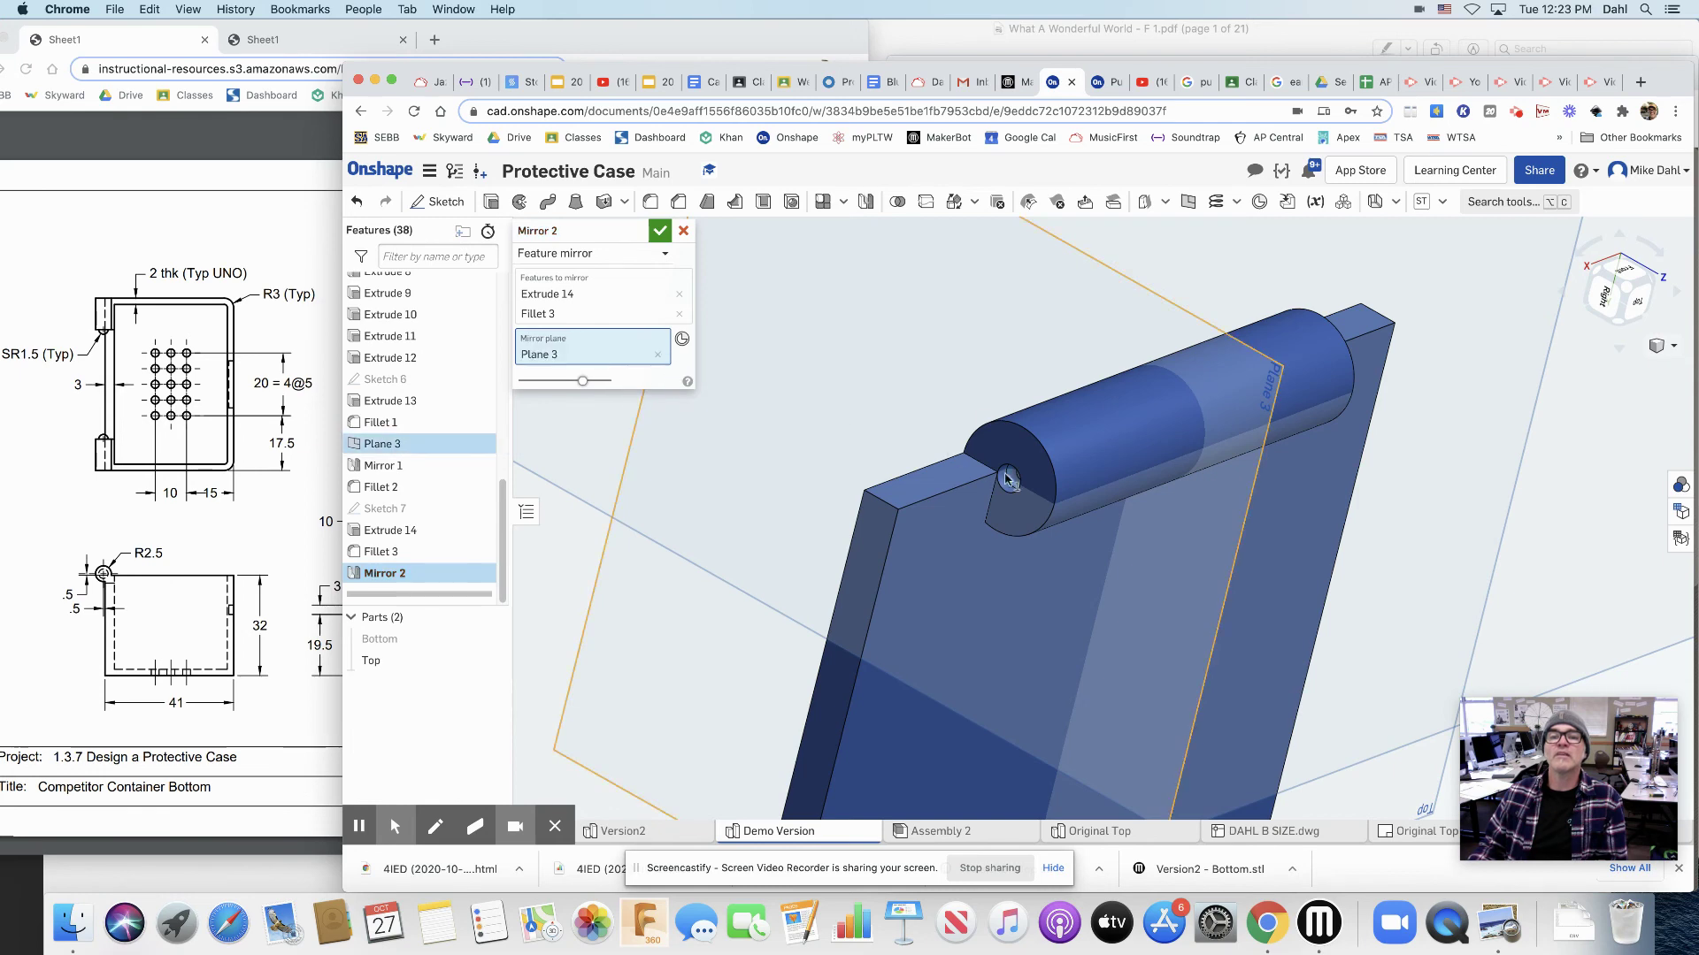
{"action": "right_click_drag", "start_coordinate": [1221, 481], "coordinate": [917, 355]}
- Accept Mirror 2, show the Bottom part again, and fit the assembled case in view
{"action": "left_click", "coordinate": [660, 232]}
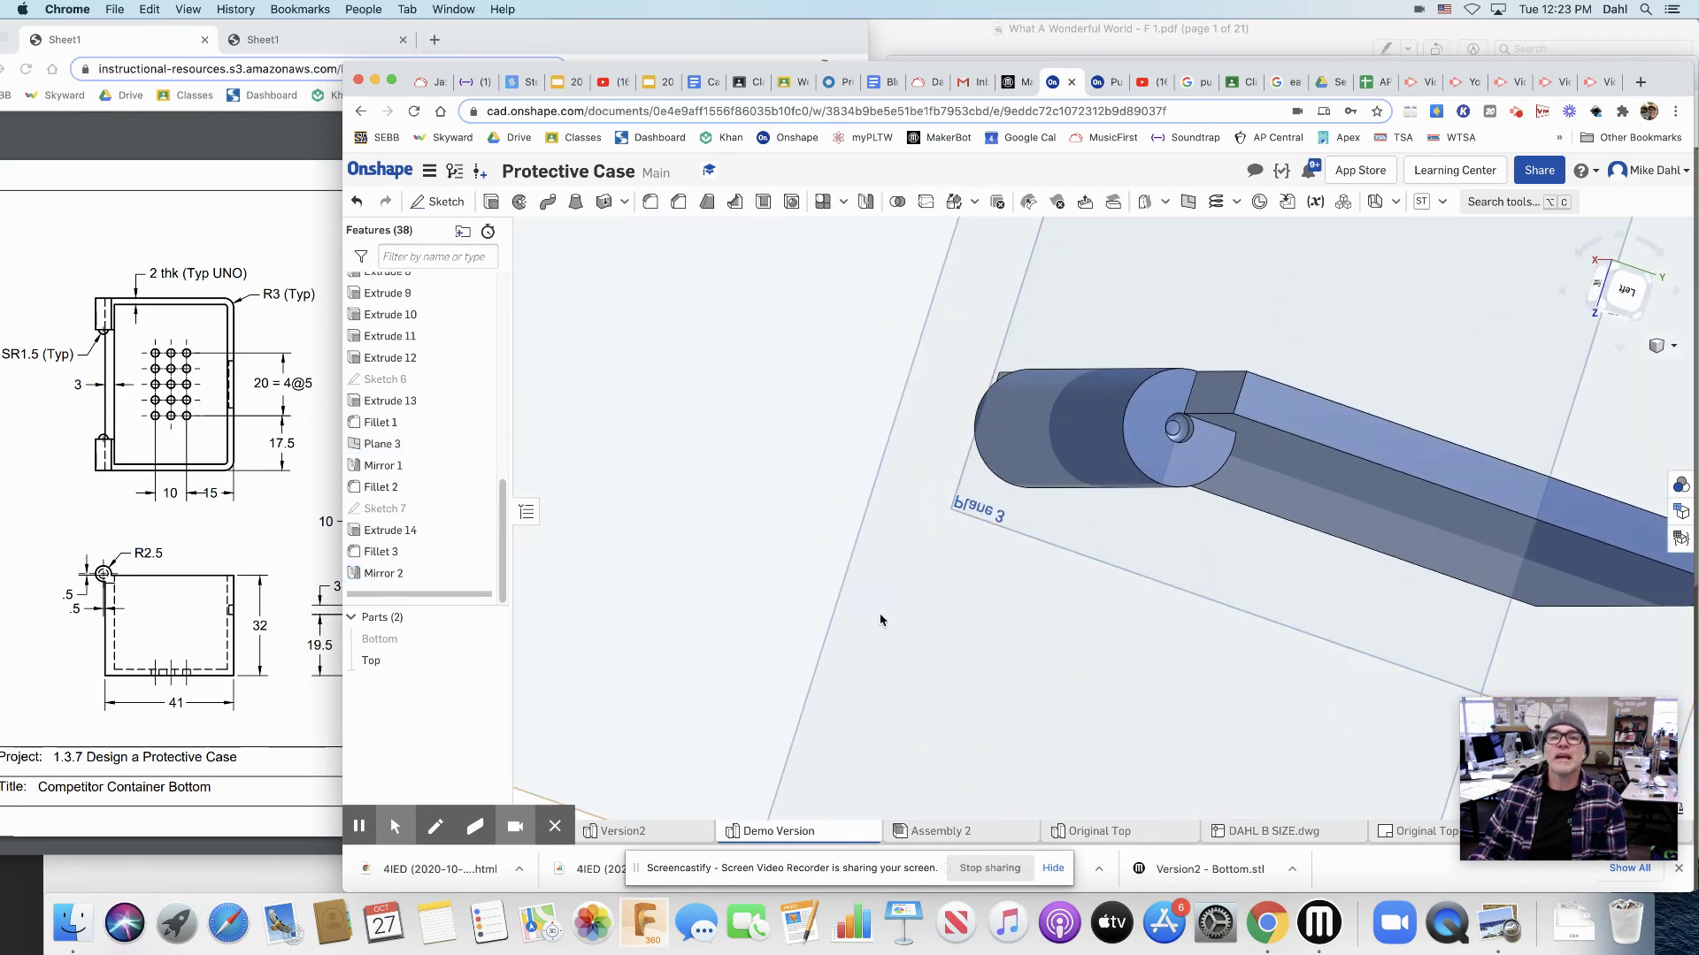
{"action": "right_click_drag", "start_coordinate": [889, 619], "coordinate": [1043, 581]}
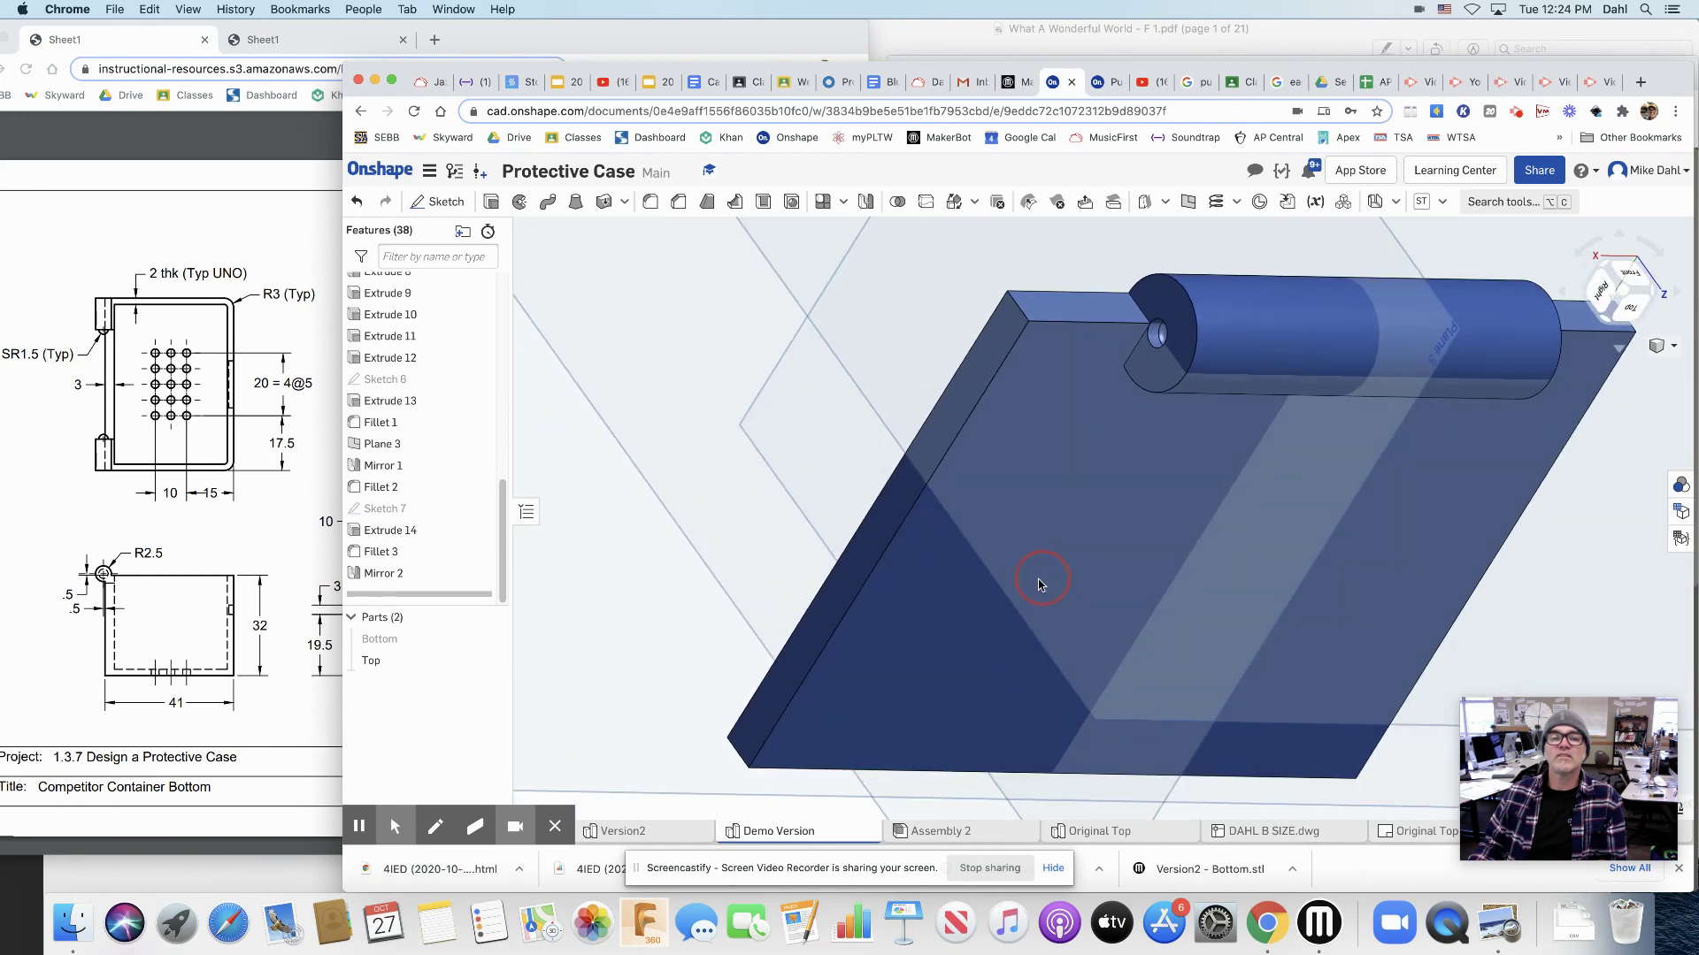
{"action": "left_click", "coordinate": [492, 641]}
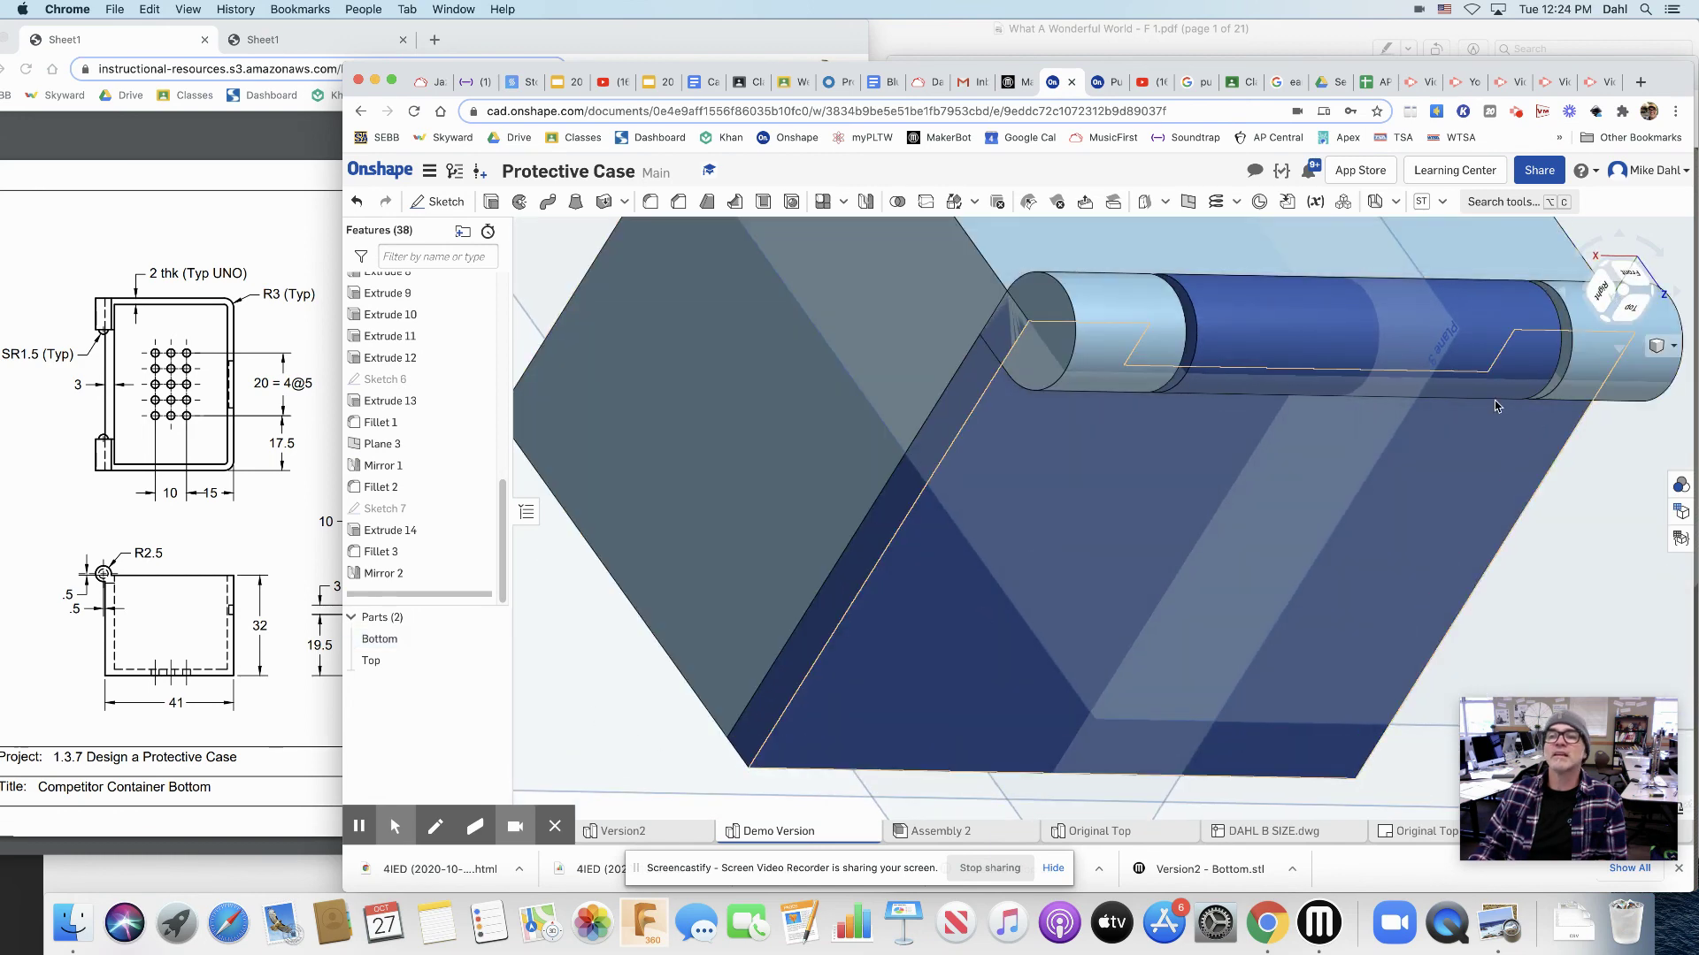
{"action": "left_click", "coordinate": [1603, 325]}
{"action": "right_click_drag", "start_coordinate": [1265, 453], "coordinate": [1024, 486]}
{"action": "scroll", "coordinate": [1027, 491], "scroll_direction": "up", "scroll_amount": 5}
{"action": "mouse_move", "coordinate": [1156, 520]}
{"action": "right_mouse_down"}
{"action": "mouse_move", "coordinate": [1218, 521]}
{"action": "mouse_move", "coordinate": [1111, 524]}
{"action": "mouse_move", "coordinate": [1224, 563]}
{"action": "mouse_move", "coordinate": [1175, 520]}
{"action": "right_mouse_up"}
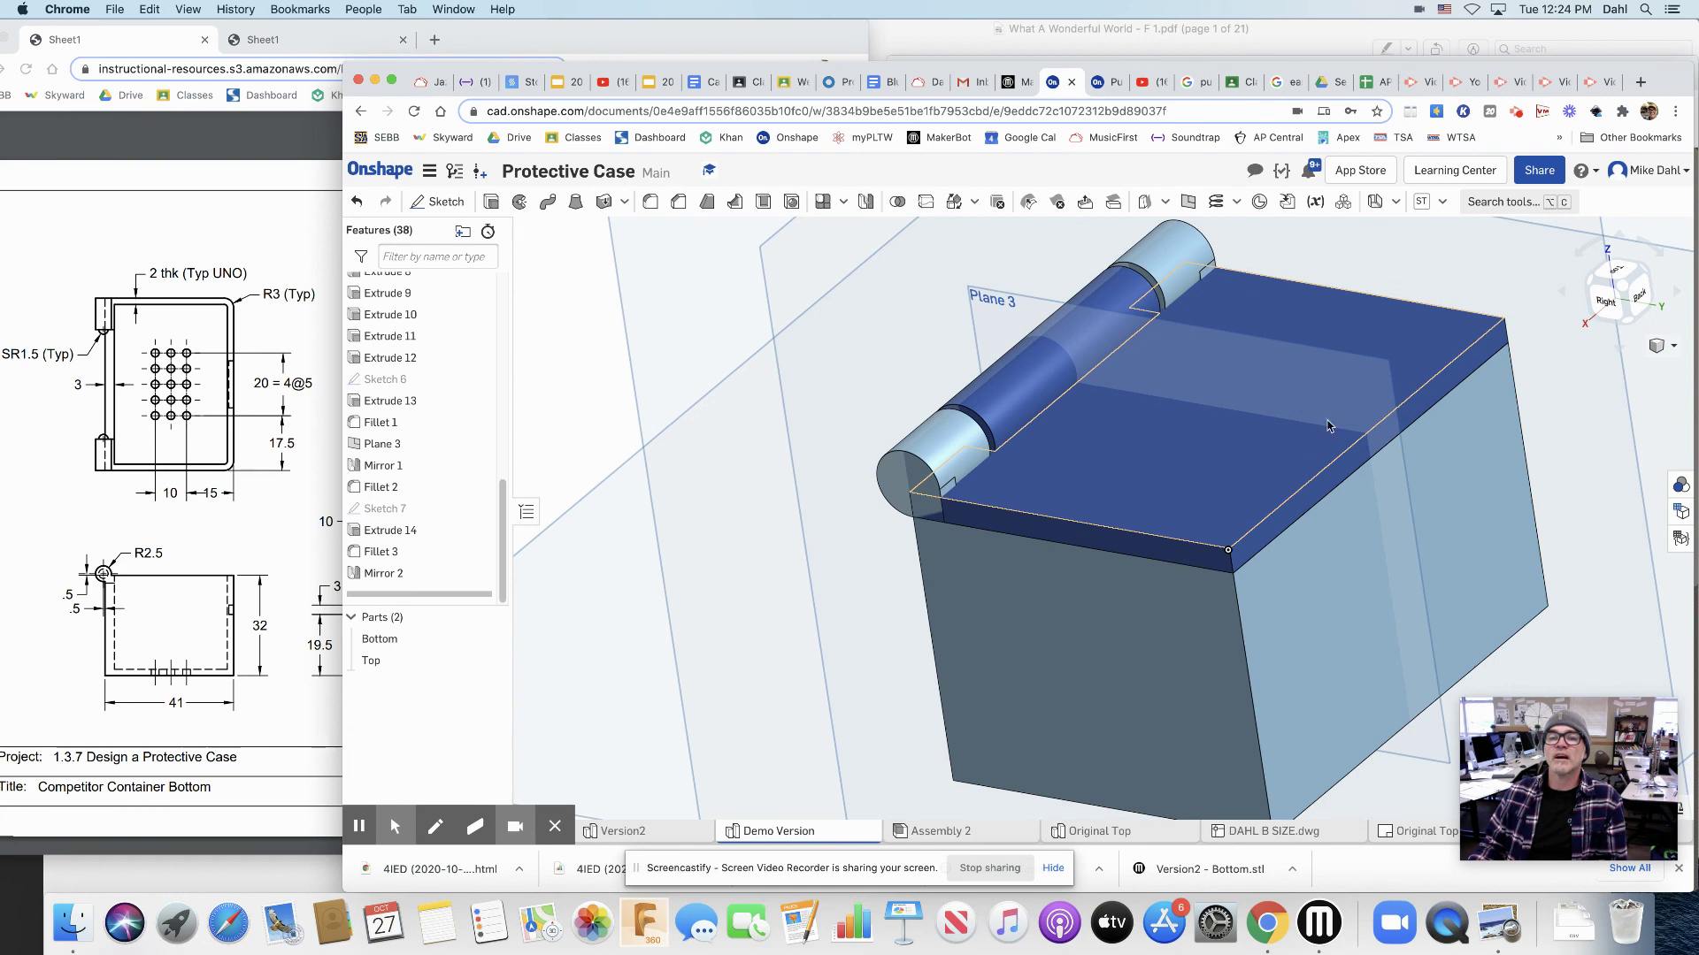